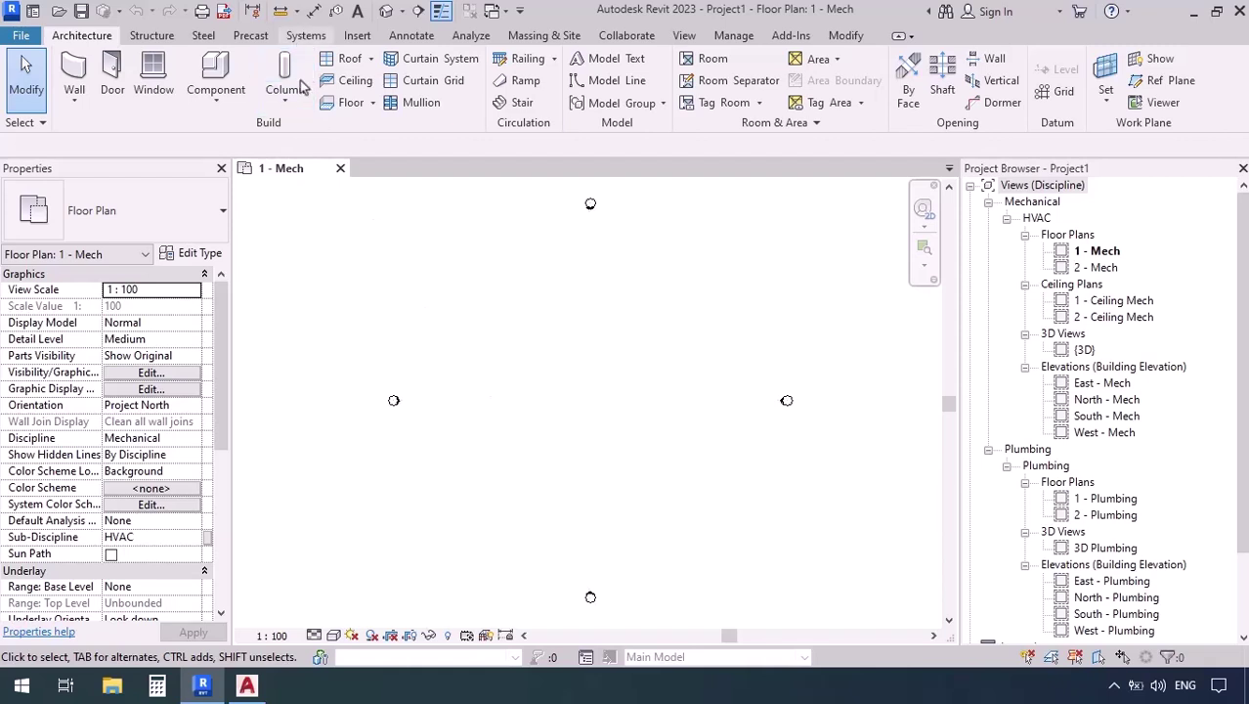
Draw a horizontal Supply Air duct about 2 m long near the plan's centre, using Rectangular Duct type Radius Elbows / Taps
{"action": "left_click", "coordinate": [305, 36]}
{"action": "left_click", "coordinate": [78, 90]}
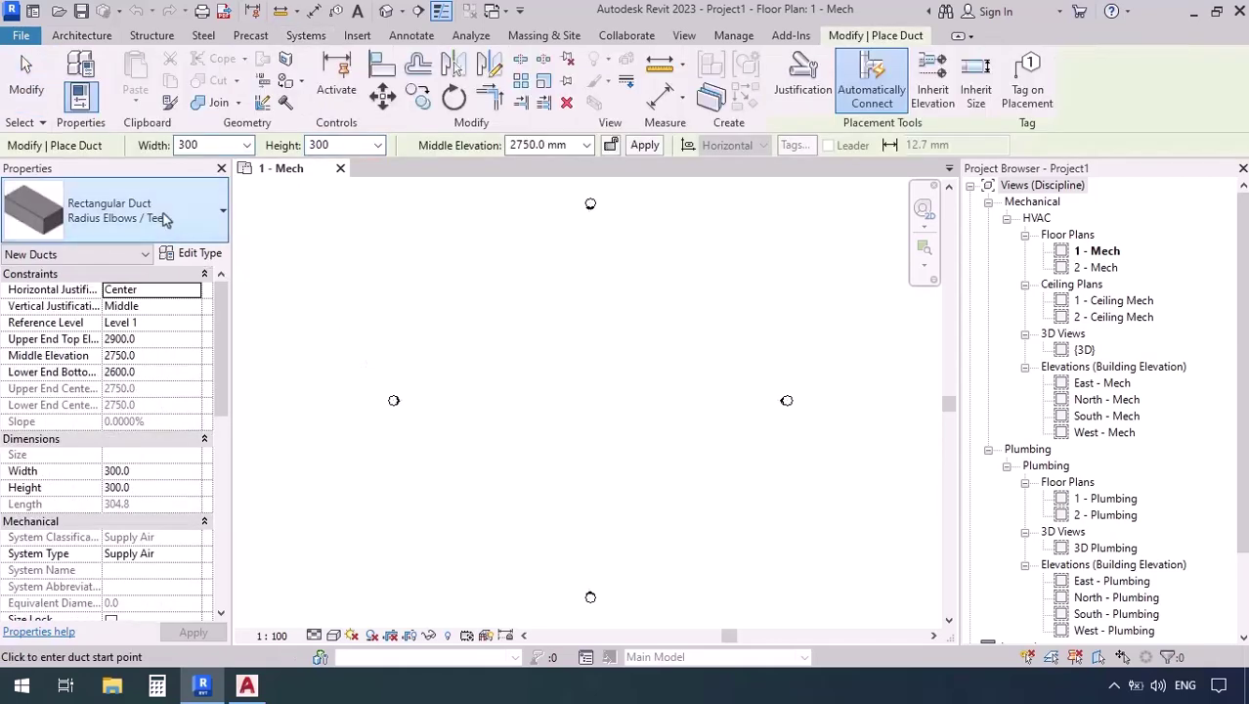
{"action": "left_click", "coordinate": [164, 217]}
{"action": "left_click", "coordinate": [182, 411]}
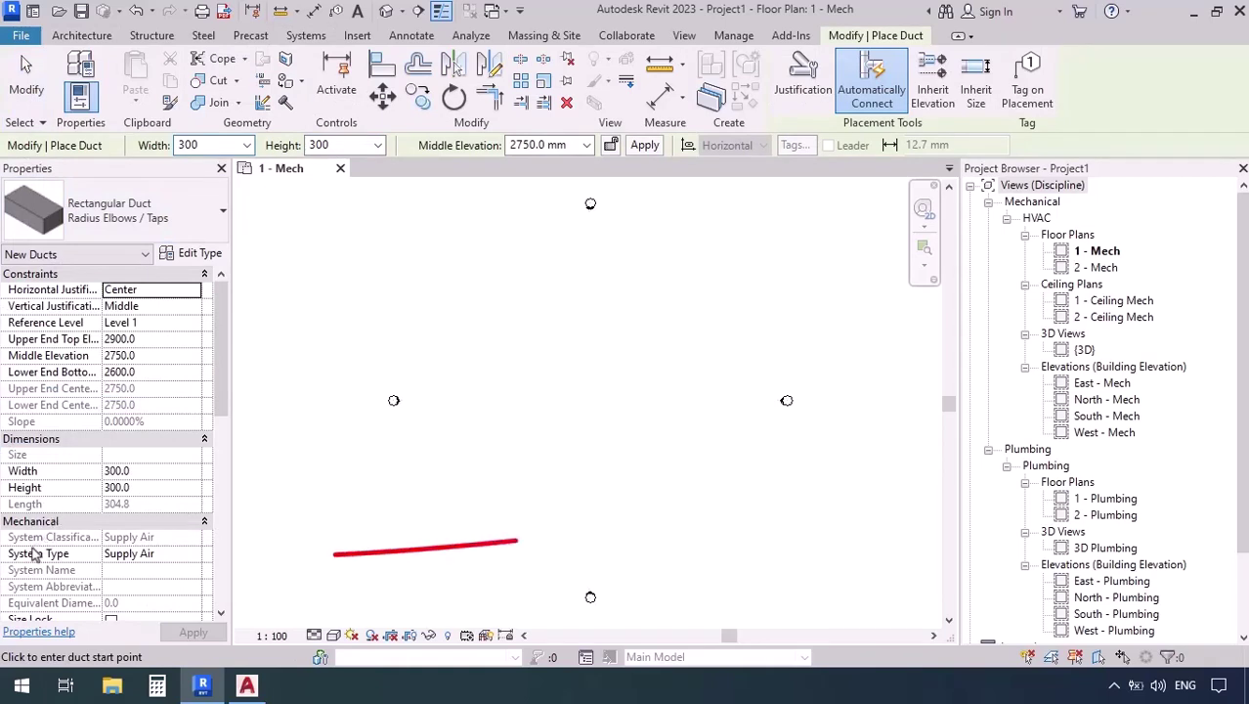
{"action": "left_click", "coordinate": [196, 557]}
{"action": "left_click", "coordinate": [196, 555]}
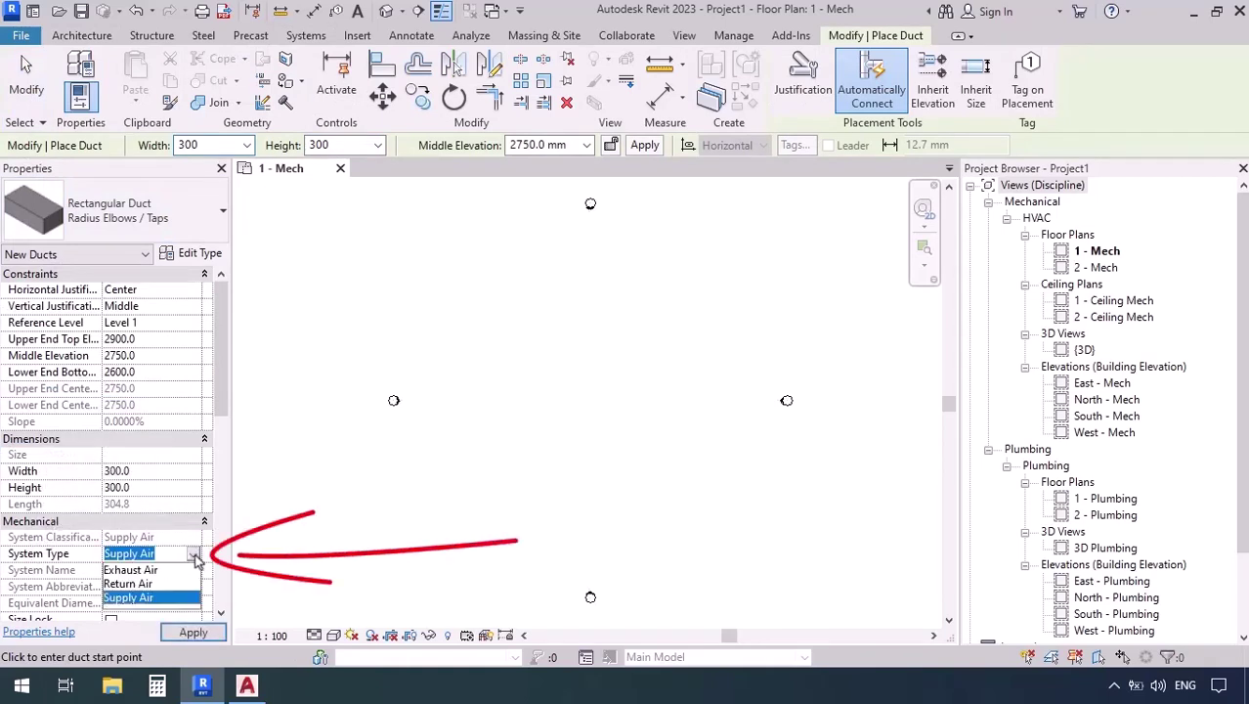
{"action": "left_click", "coordinate": [195, 557]}
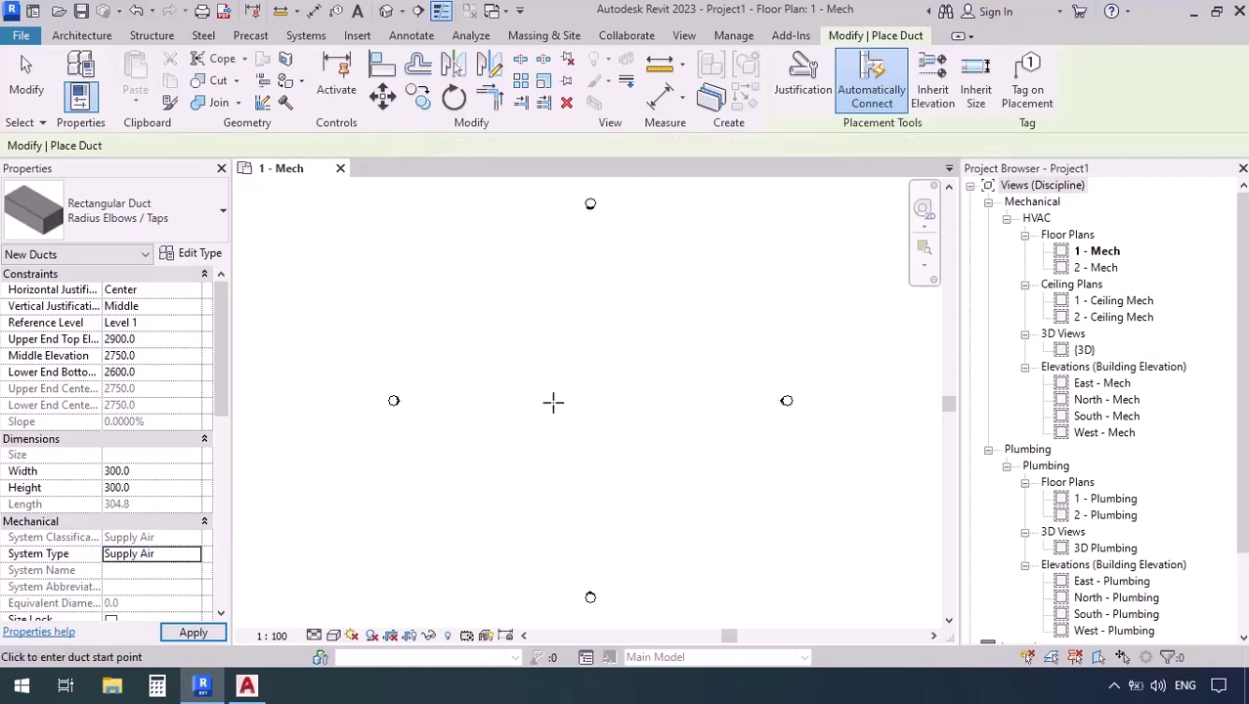
{"action": "left_click", "coordinate": [504, 357]}
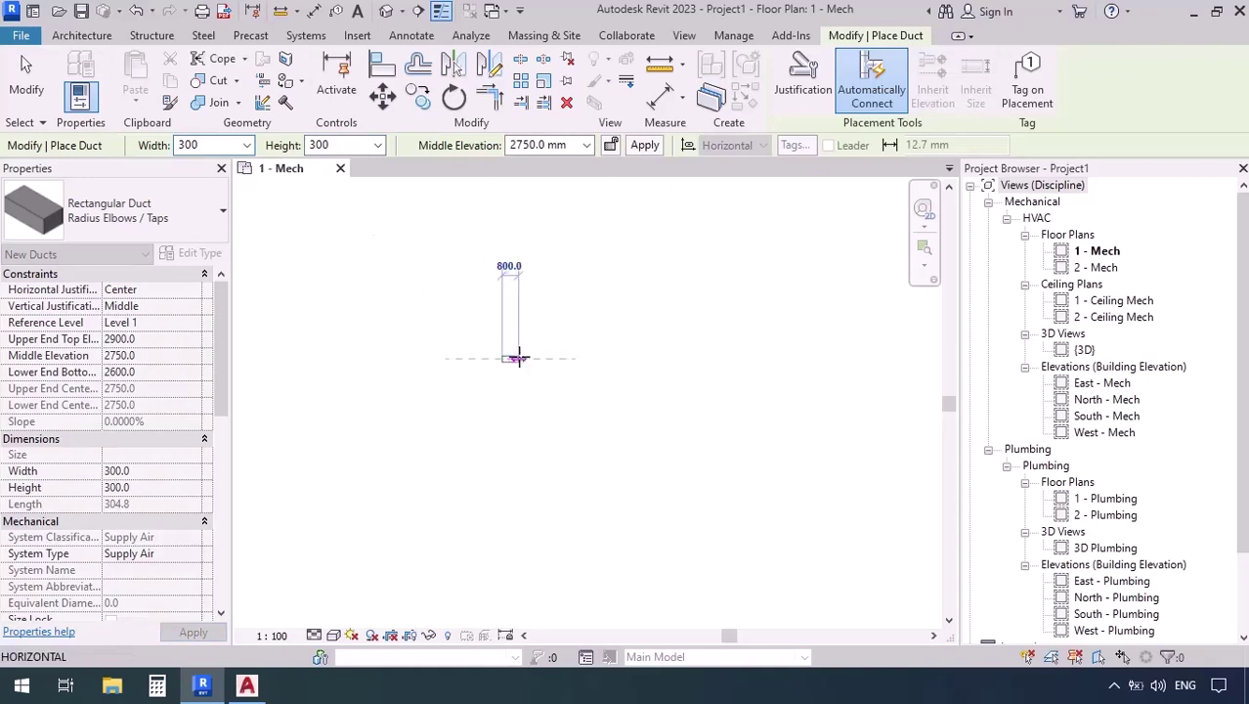
{"action": "scroll", "coordinate": [586, 358], "scroll_direction": "up", "scroll_amount": 3}
{"action": "left_click", "coordinate": [668, 372]}
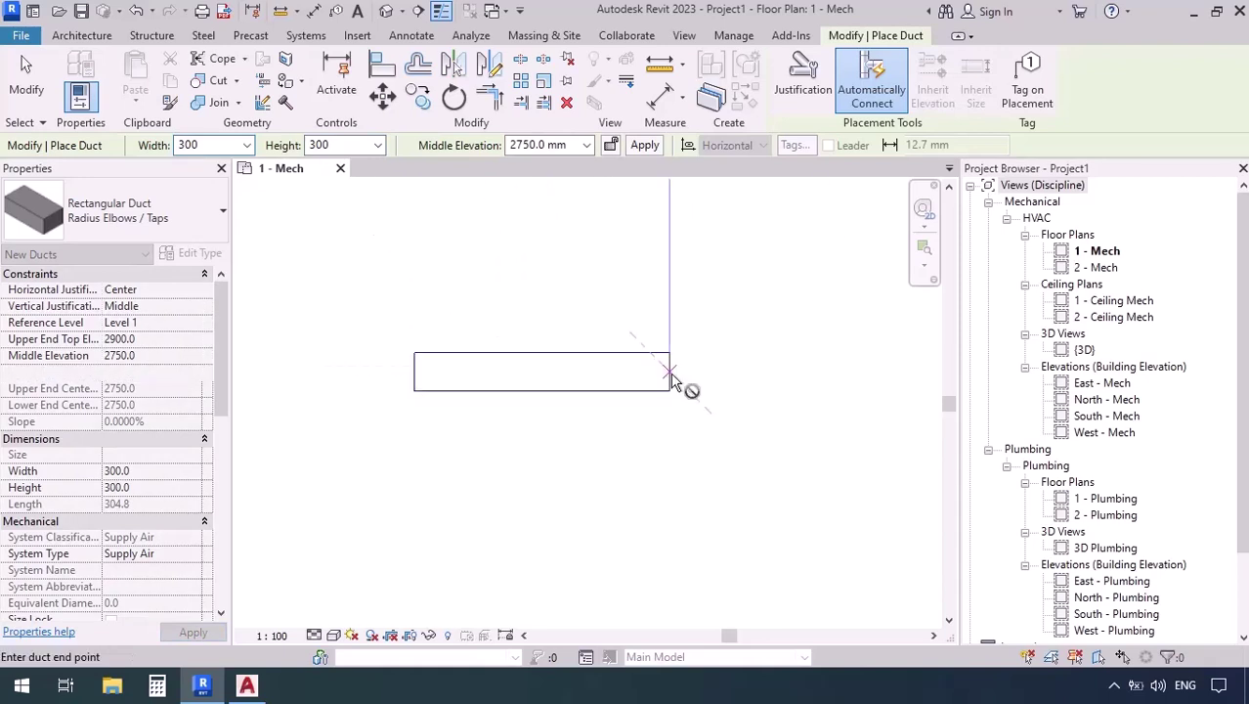
{"action": "key", "text": "Escape"}
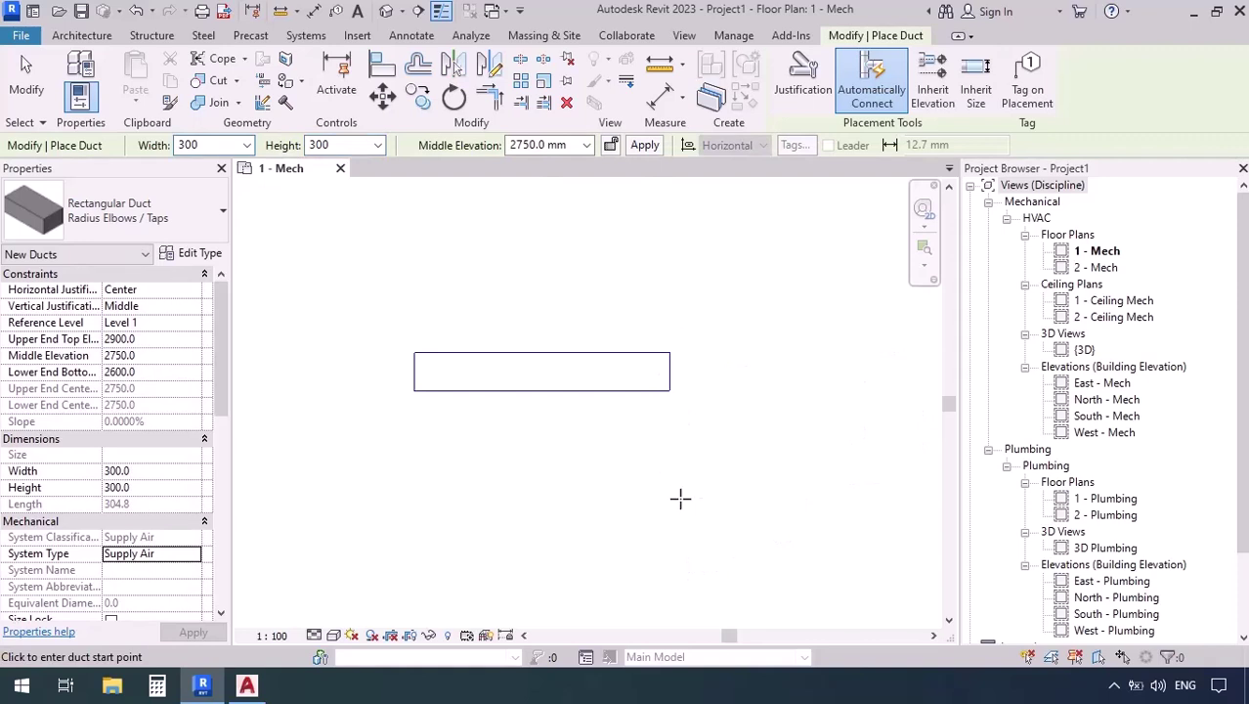
Draw a parallel Return Air duct of the same length below the Supply Air duct
{"action": "left_click", "coordinate": [193, 554]}
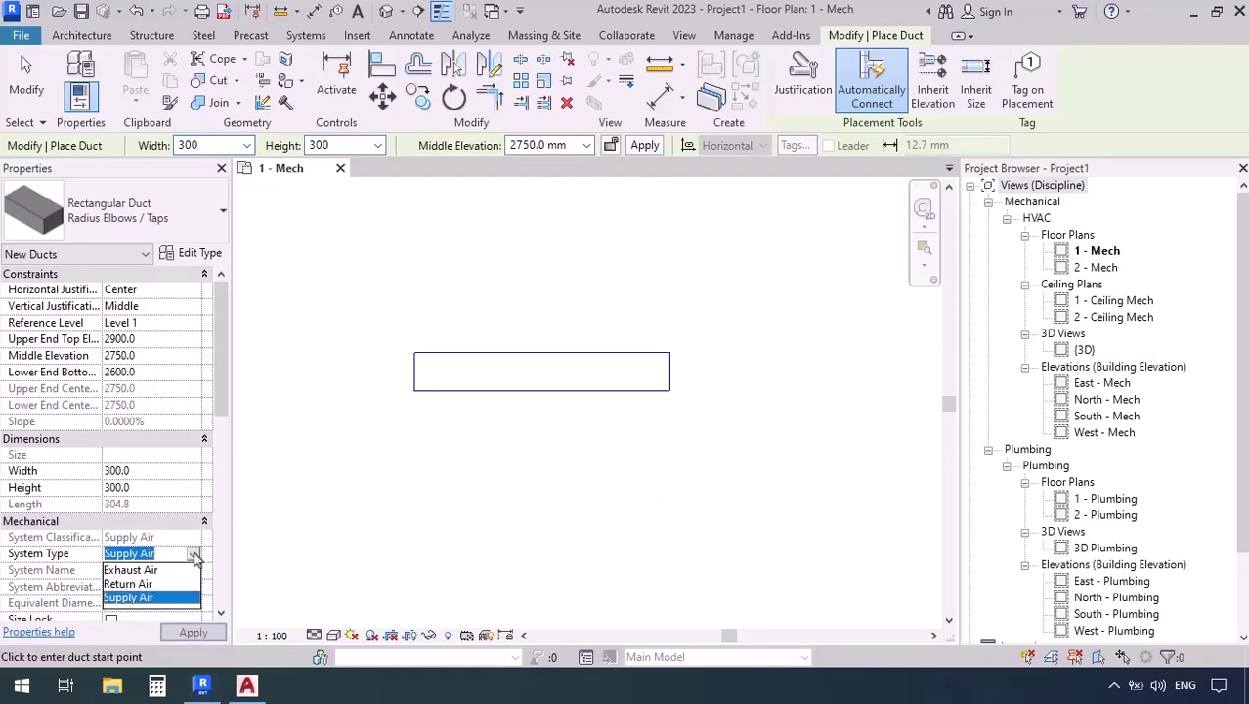
{"action": "left_click", "coordinate": [127, 583]}
{"action": "left_click", "coordinate": [412, 453]}
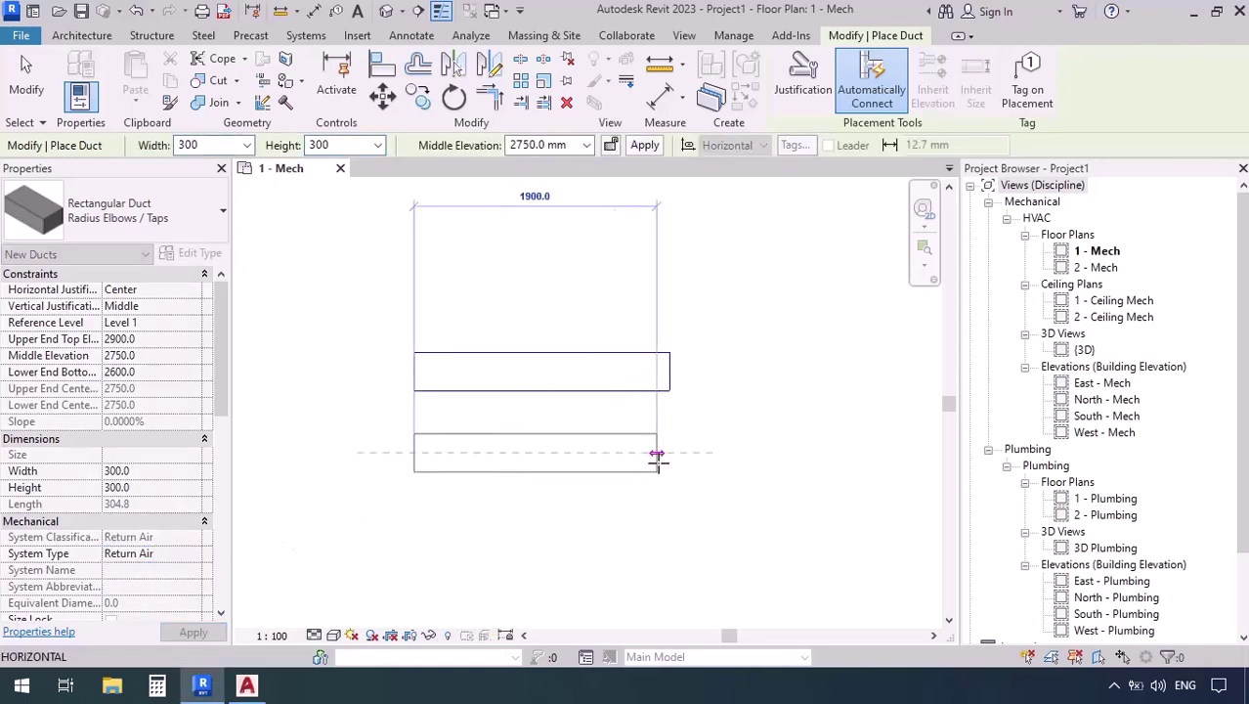
{"action": "left_click", "coordinate": [670, 453]}
{"action": "key", "text": "Escape"}
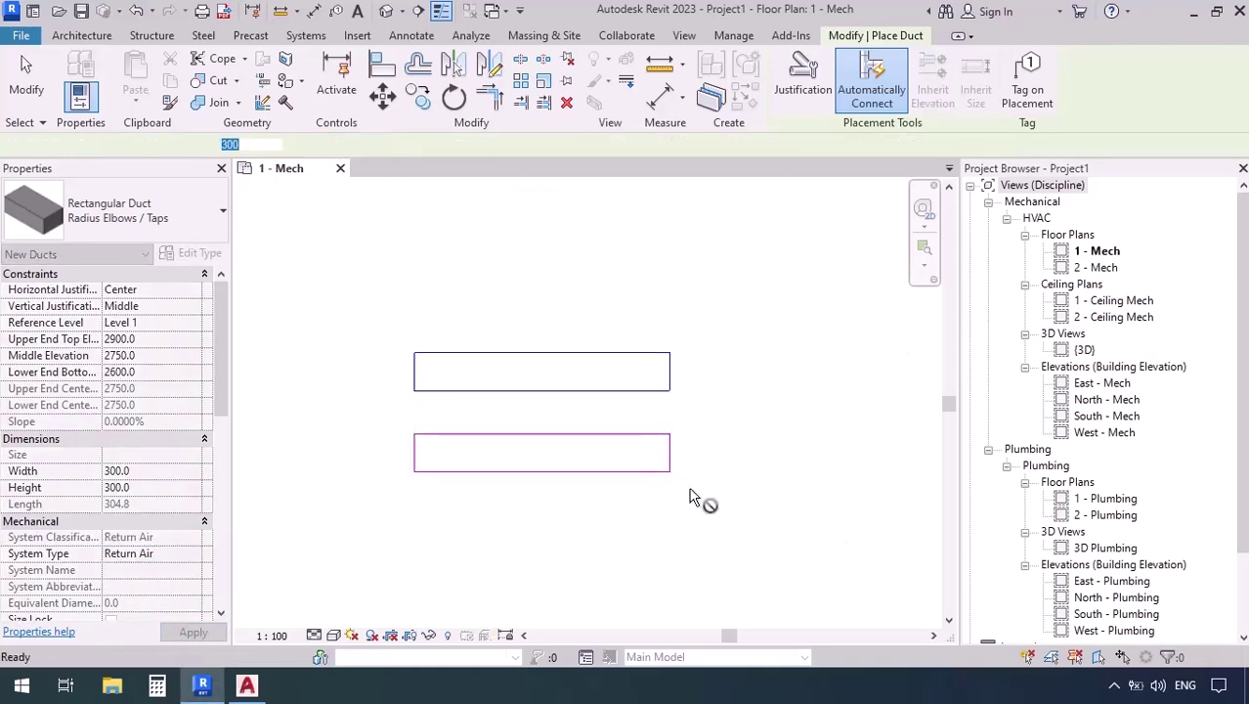
Draw a parallel Exhaust Air duct of the same length below the Return Air duct and finish placing ducts
{"action": "left_click", "coordinate": [194, 554]}
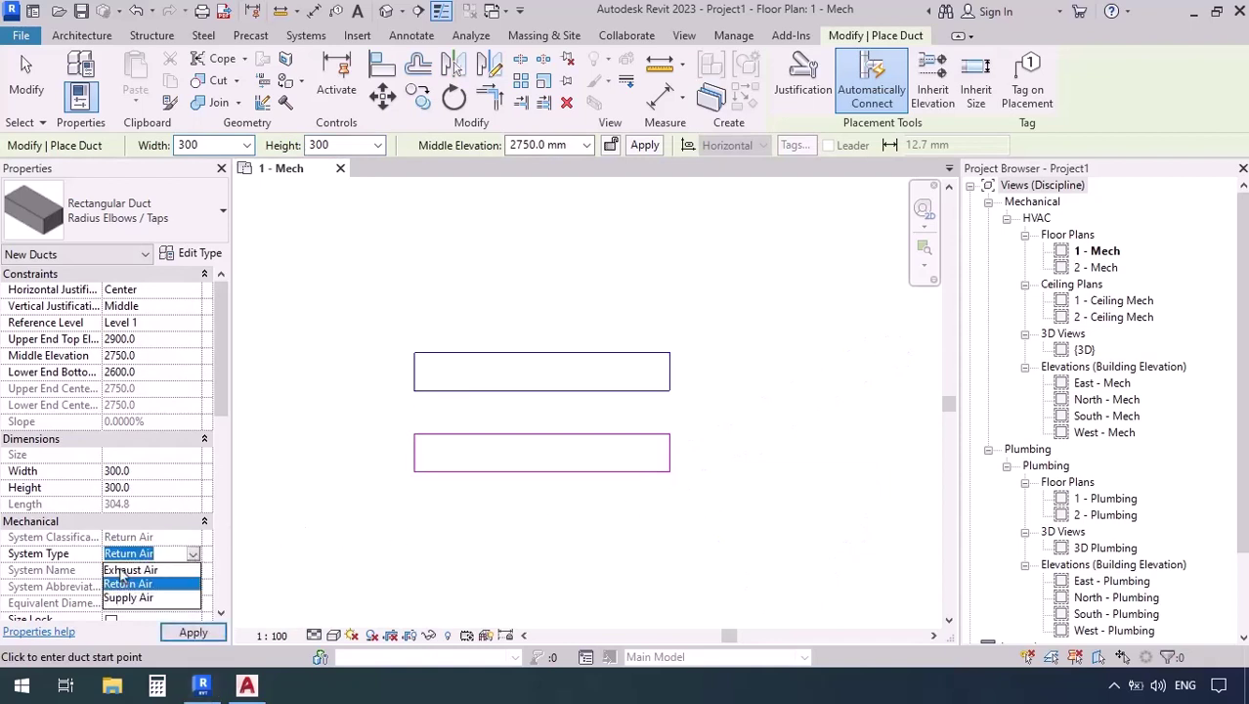
{"action": "left_click", "coordinate": [137, 570]}
{"action": "left_click", "coordinate": [416, 541]}
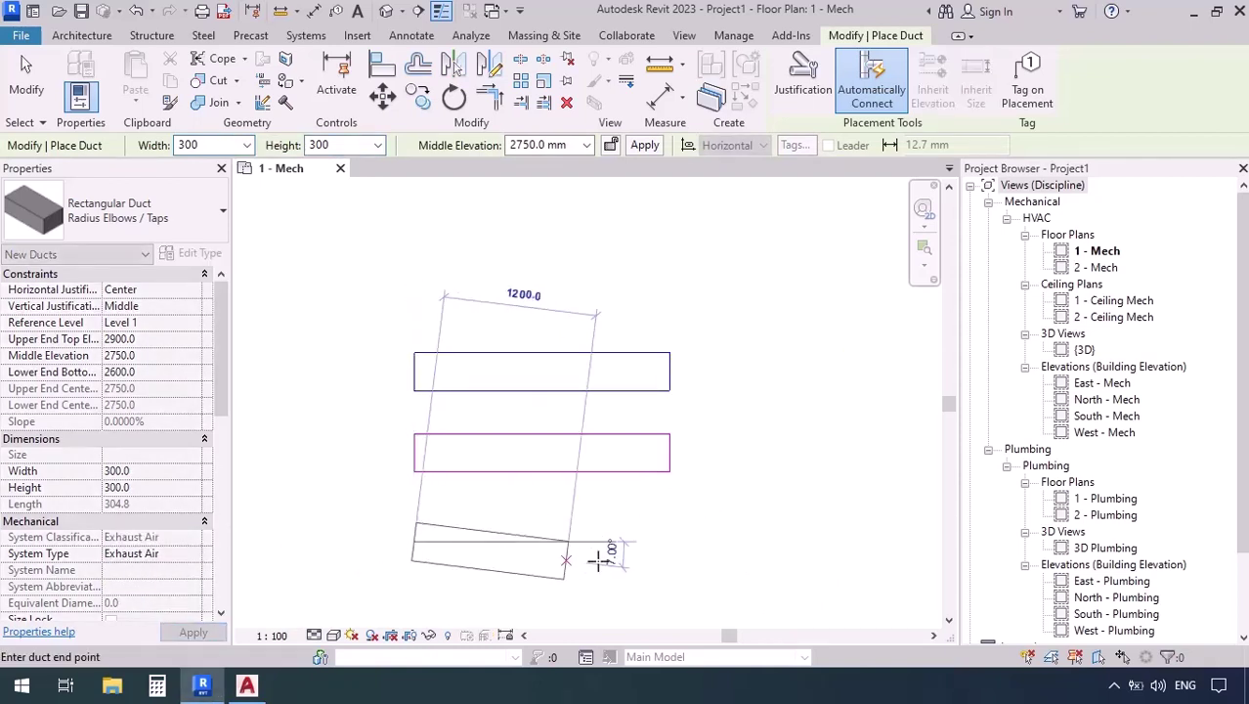
{"action": "left_click", "coordinate": [670, 541]}
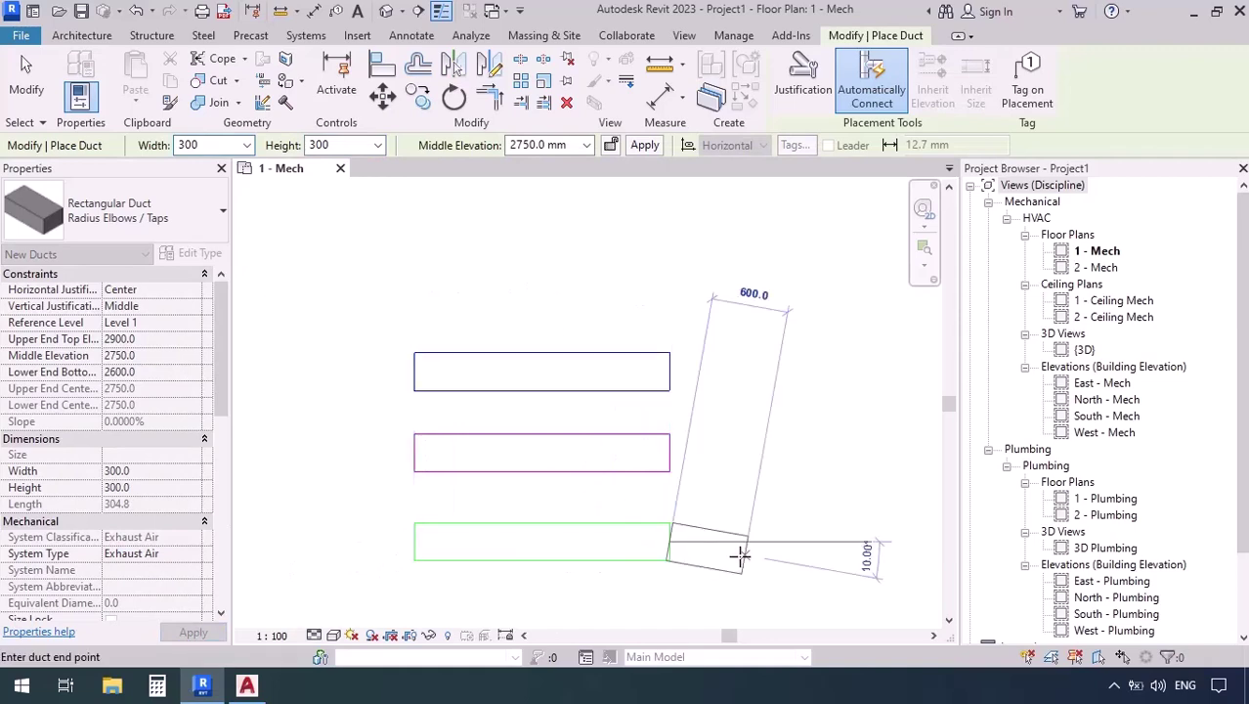
{"action": "key", "text": "Escape"}
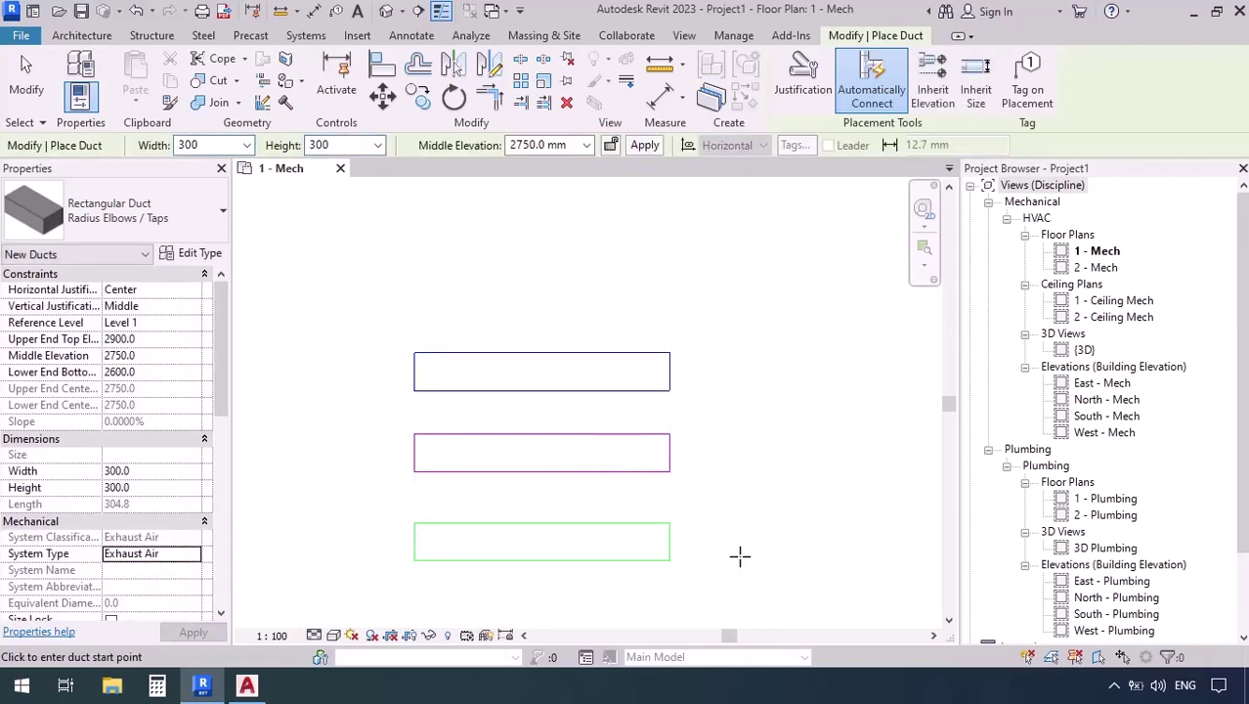
{"action": "key", "text": "Escape"}
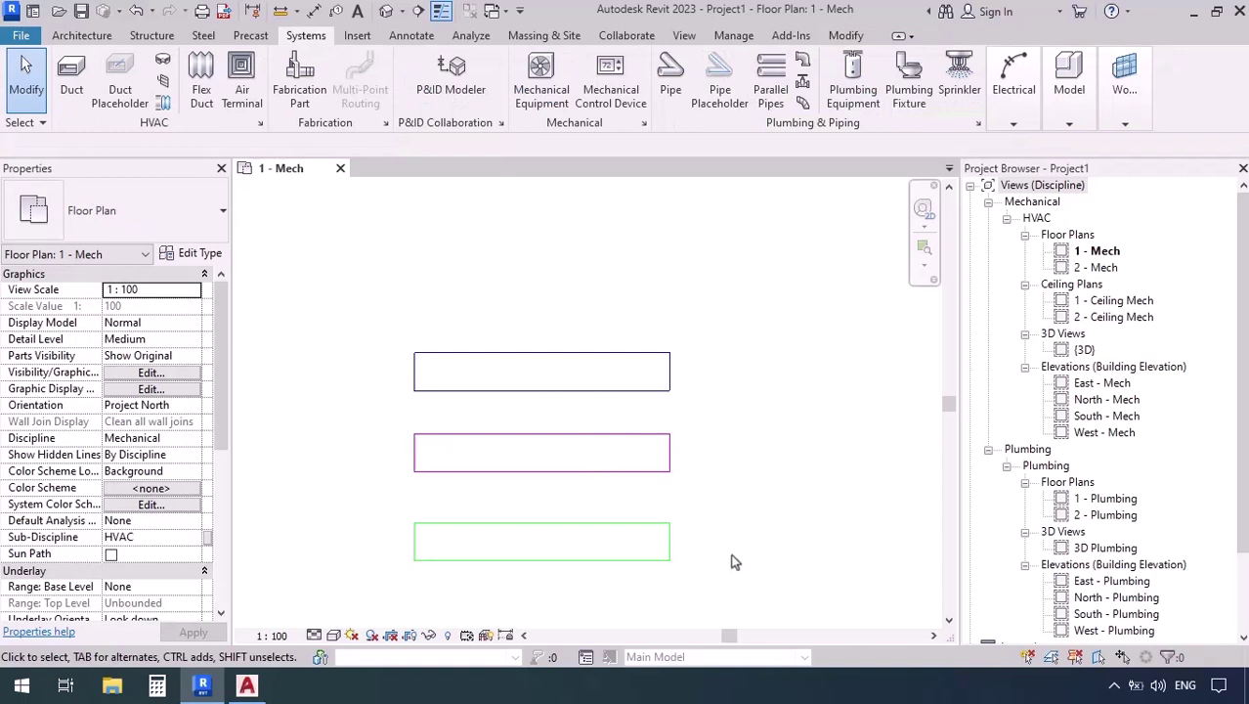
Turn off thin lines in the floor plan so the three ducts display with their true line weights
{"action": "left_click", "coordinate": [442, 11]}
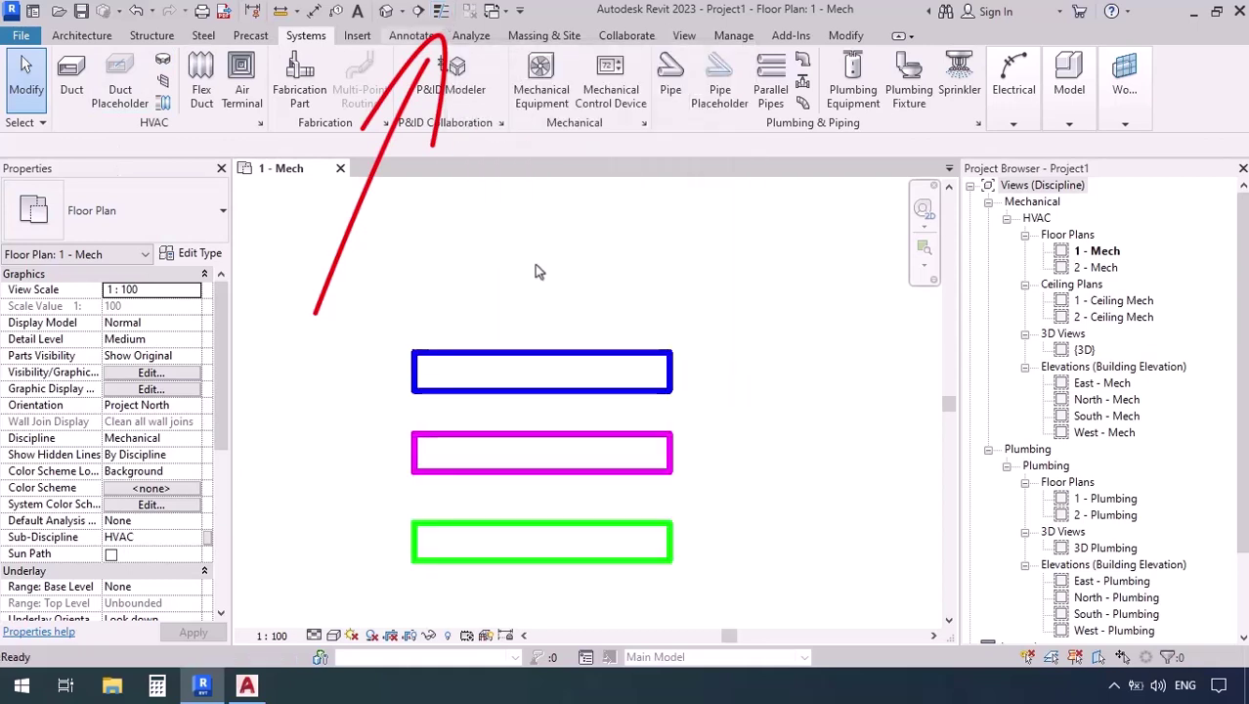
{"action": "scroll", "coordinate": [746, 563], "scroll_direction": "up", "scroll_amount": 1}
{"action": "middle_click_drag", "start_coordinate": [746, 563], "coordinate": [742, 438]}
{"action": "scroll", "coordinate": [742, 438], "scroll_direction": "down", "scroll_amount": 1}
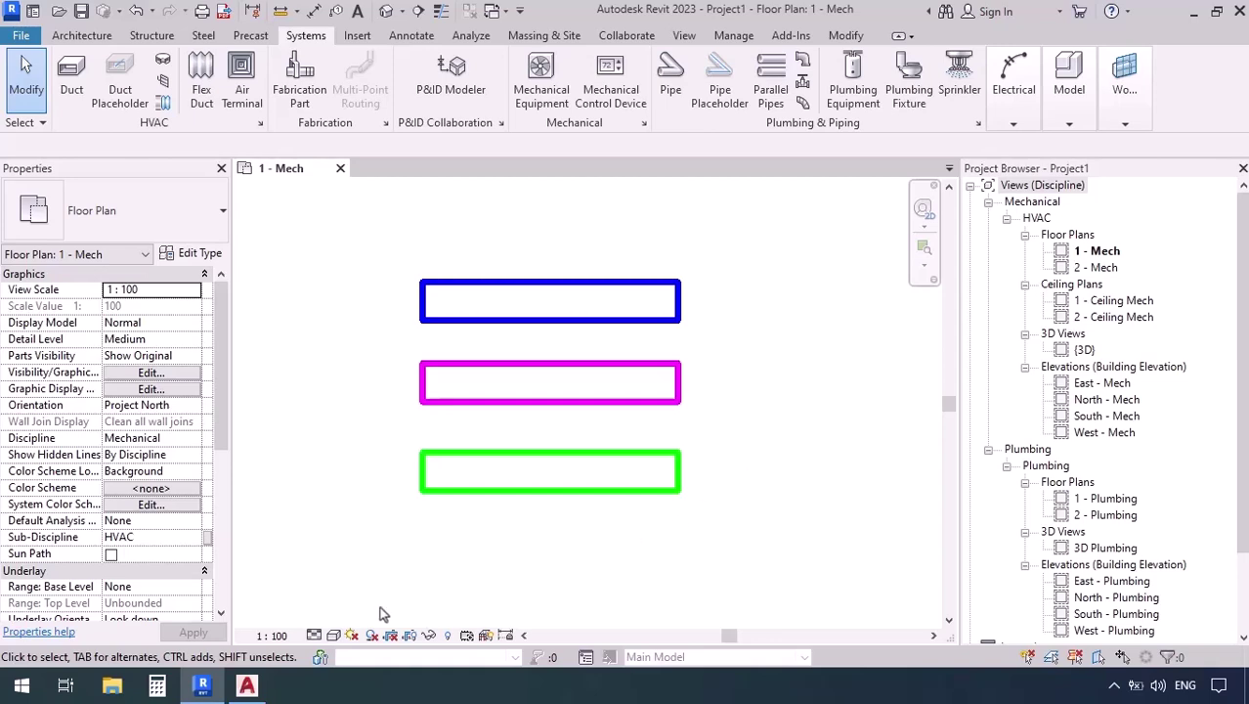
Switch to the AutoCAD drawing Duct-Example-04.dwg and examine the SAD, RAD and FAD abbreviations in the duct size labels
{"action": "left_click", "coordinate": [246, 685]}
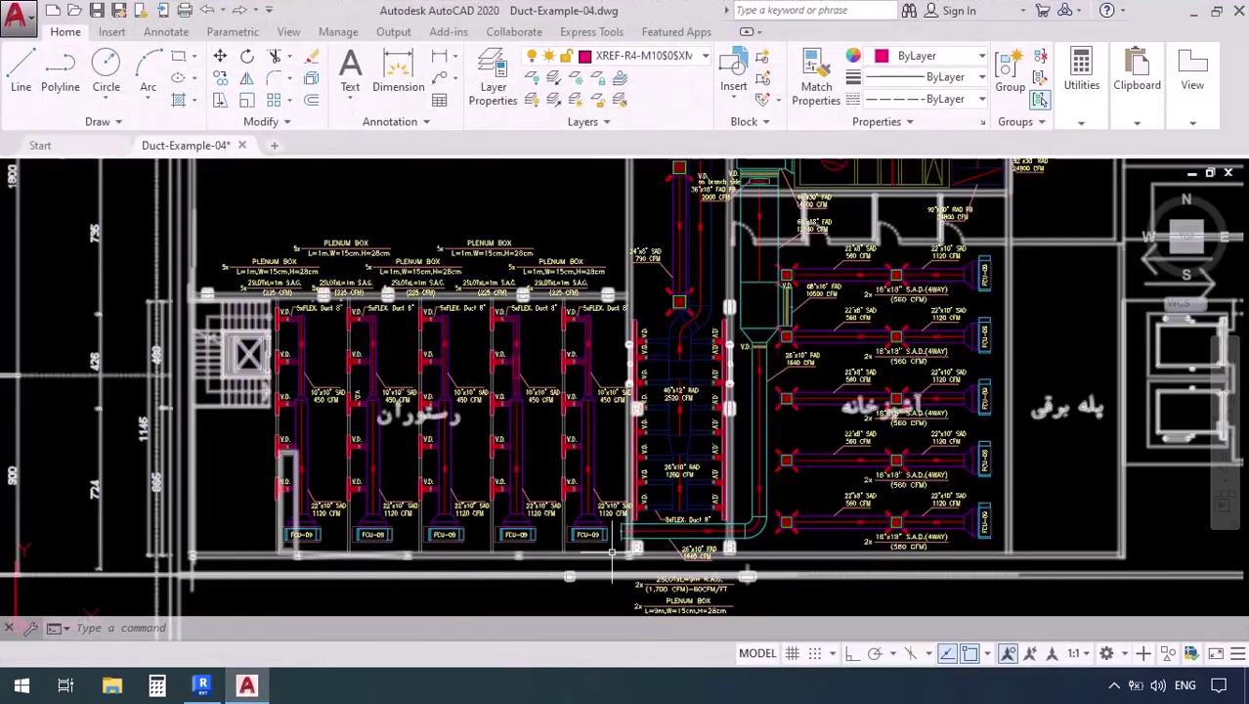
{"action": "scroll", "coordinate": [873, 598], "scroll_direction": "down", "scroll_amount": 2}
{"action": "mouse_move", "coordinate": [872, 598]}
{"action": "middle_mouse_down"}
{"action": "mouse_move", "coordinate": [748, 543]}
{"action": "mouse_move", "coordinate": [739, 579]}
{"action": "middle_mouse_up"}
{"action": "scroll", "coordinate": [531, 456], "scroll_direction": "up", "scroll_amount": 9}
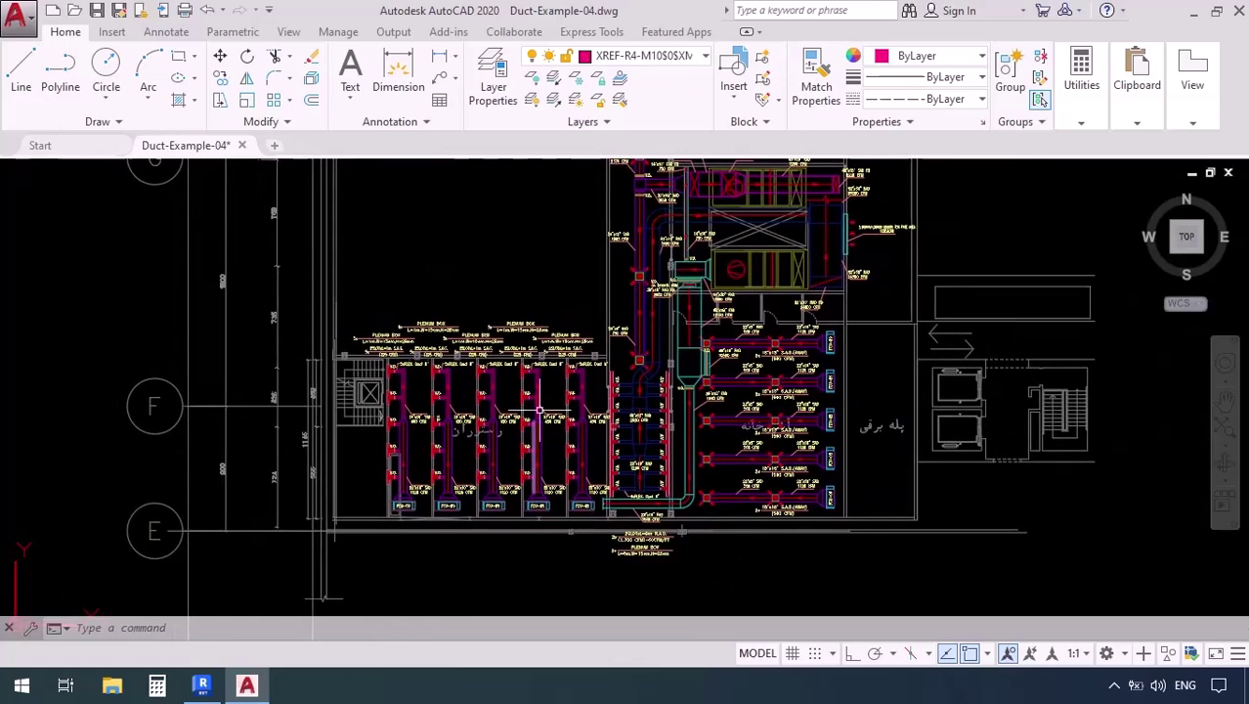
{"action": "middle_click_drag", "start_coordinate": [581, 505], "coordinate": [574, 445]}
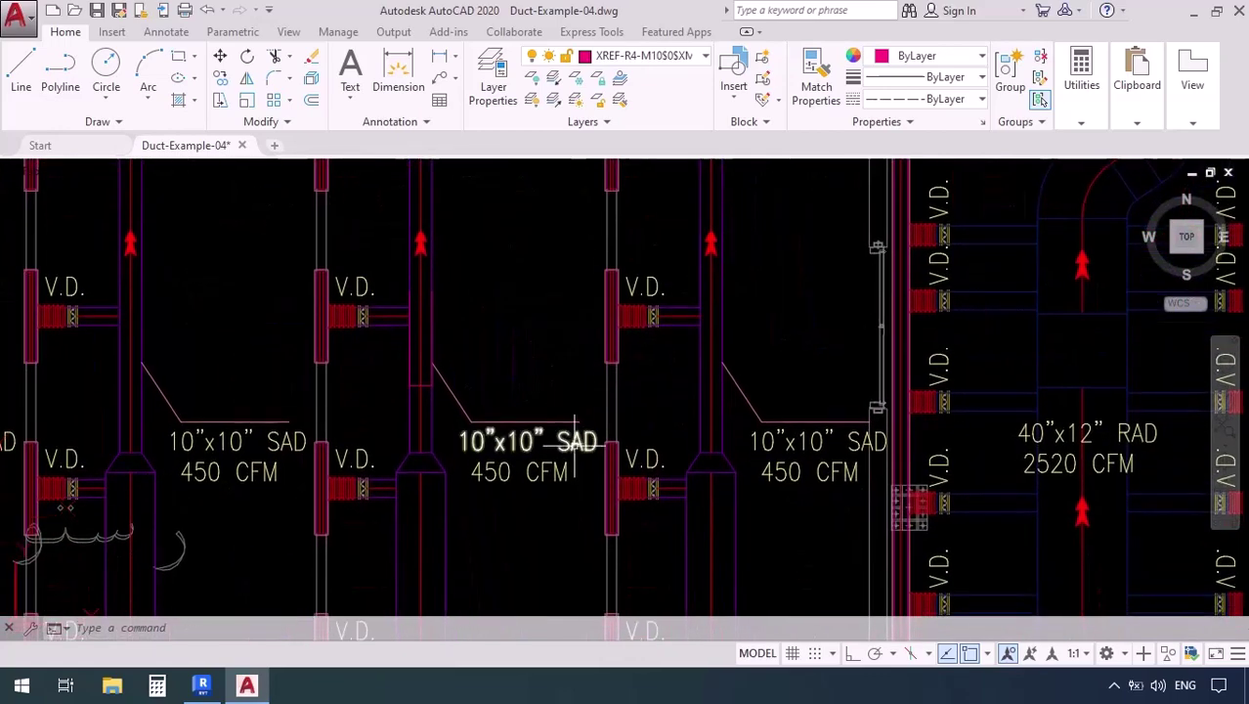
{"action": "scroll", "coordinate": [606, 454], "scroll_direction": "up", "scroll_amount": 5}
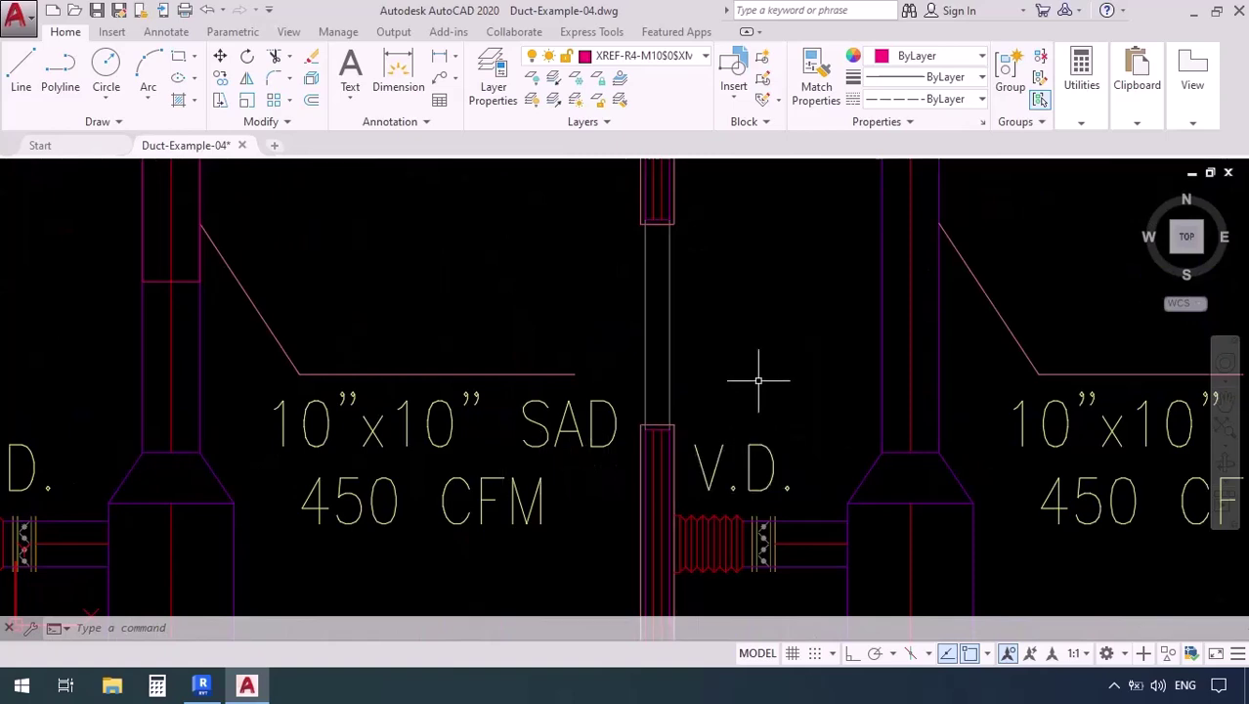
{"action": "scroll", "coordinate": [665, 366], "scroll_direction": "down", "scroll_amount": 5}
{"action": "middle_click_drag", "start_coordinate": [968, 446], "coordinate": [456, 430]}
{"action": "scroll", "coordinate": [669, 363], "scroll_direction": "up", "scroll_amount": 2}
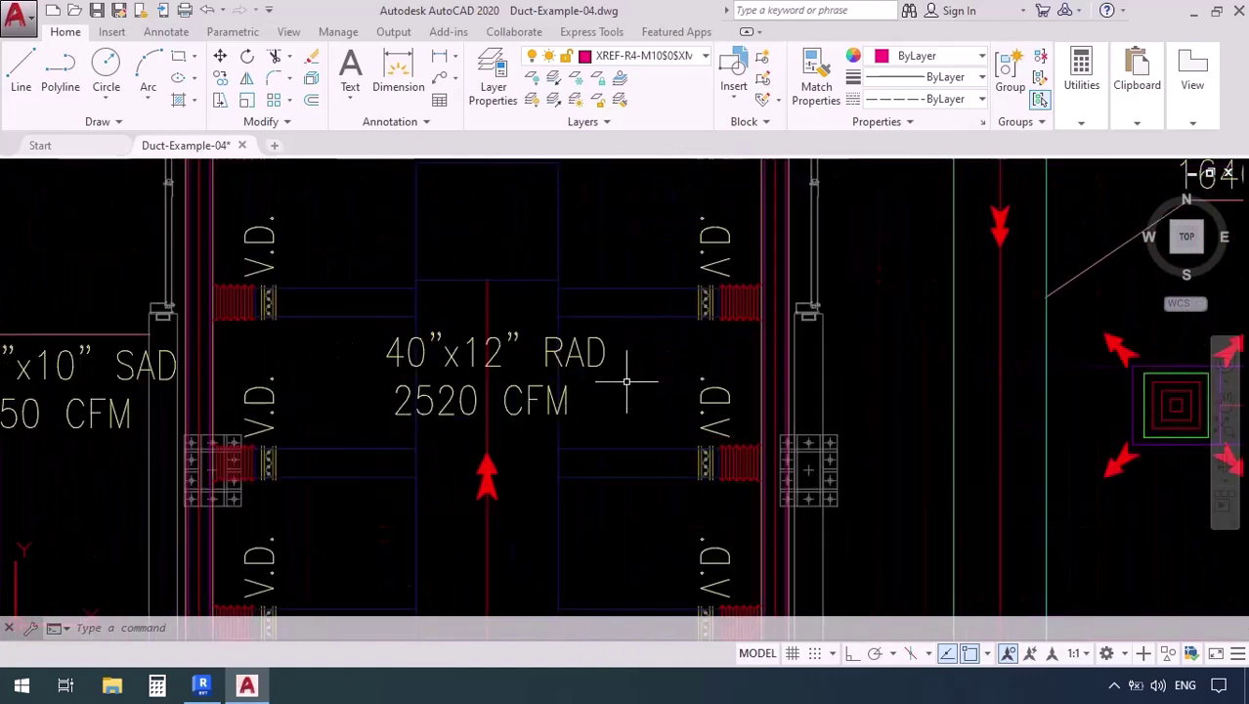
{"action": "scroll", "coordinate": [626, 382], "scroll_direction": "down", "scroll_amount": 3}
{"action": "middle_click_drag", "start_coordinate": [794, 340], "coordinate": [622, 436]}
{"action": "scroll", "coordinate": [723, 362], "scroll_direction": "up", "scroll_amount": 5}
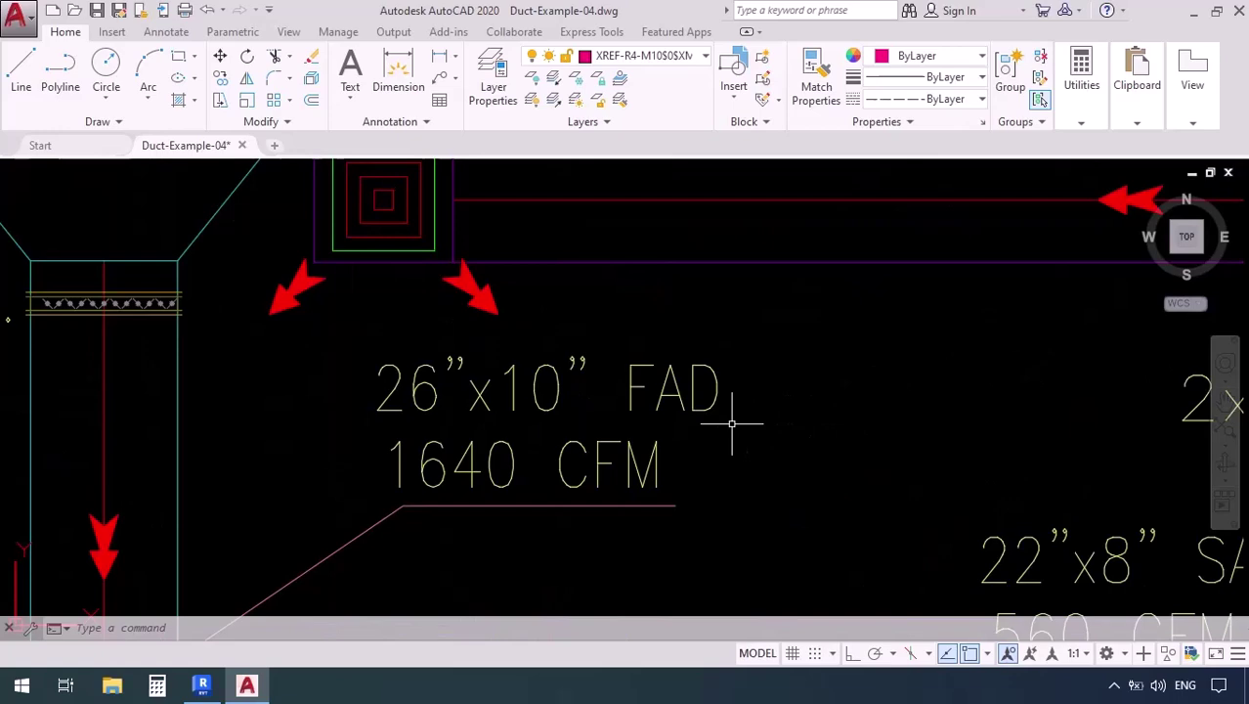
{"action": "scroll", "coordinate": [731, 422], "scroll_direction": "down", "scroll_amount": 5}
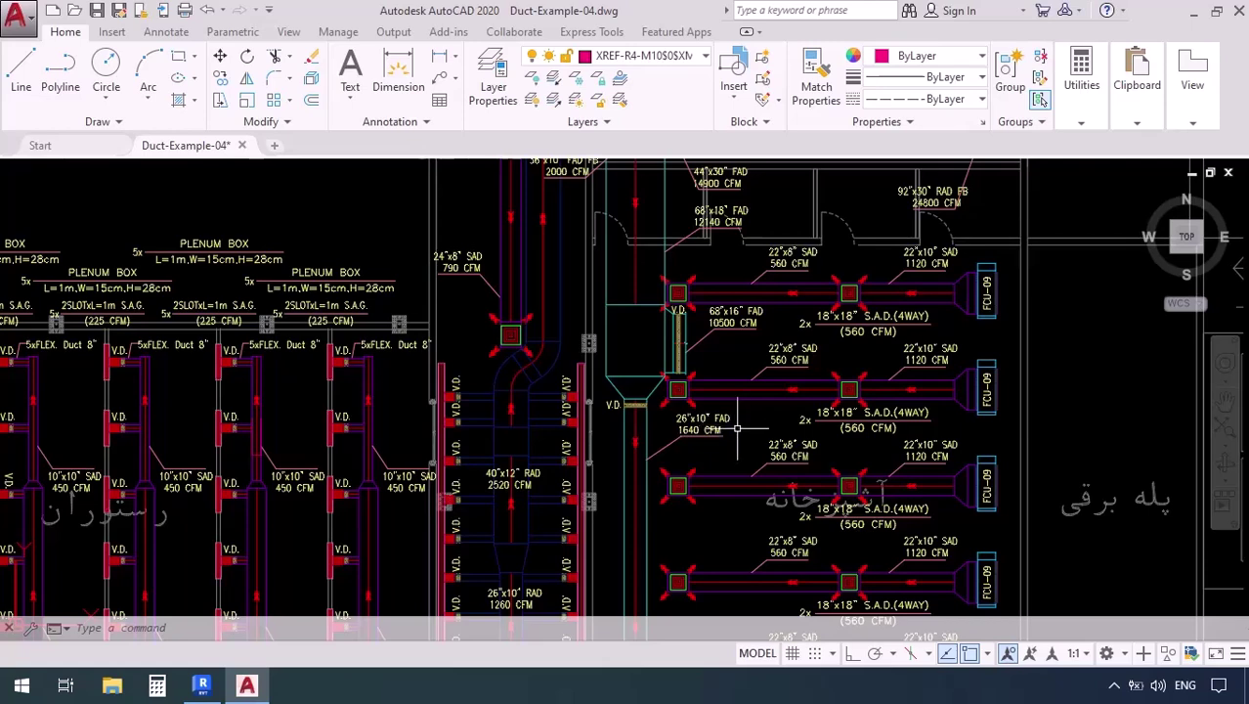
Switch back to Revit, expand the Duct System family to its system types, and check the System Type choices for new ducts
{"action": "key", "text": "alt+Tab"}
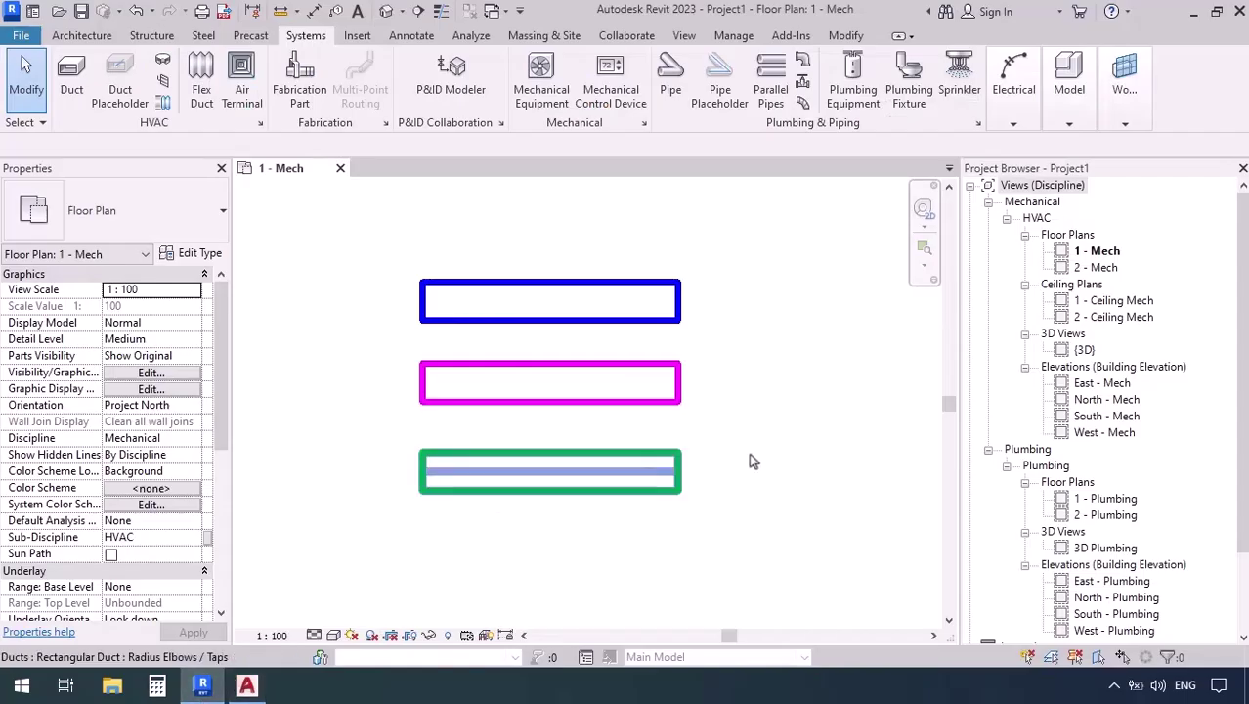
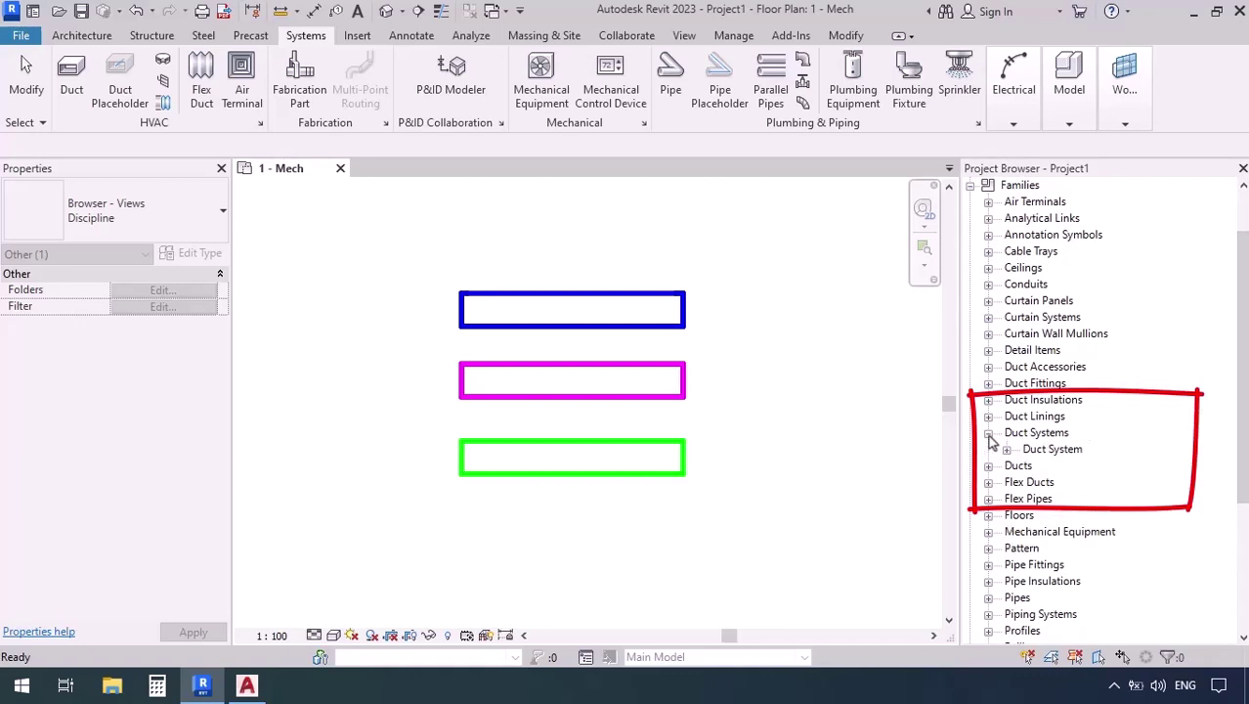
{"action": "left_click", "coordinate": [1007, 451]}
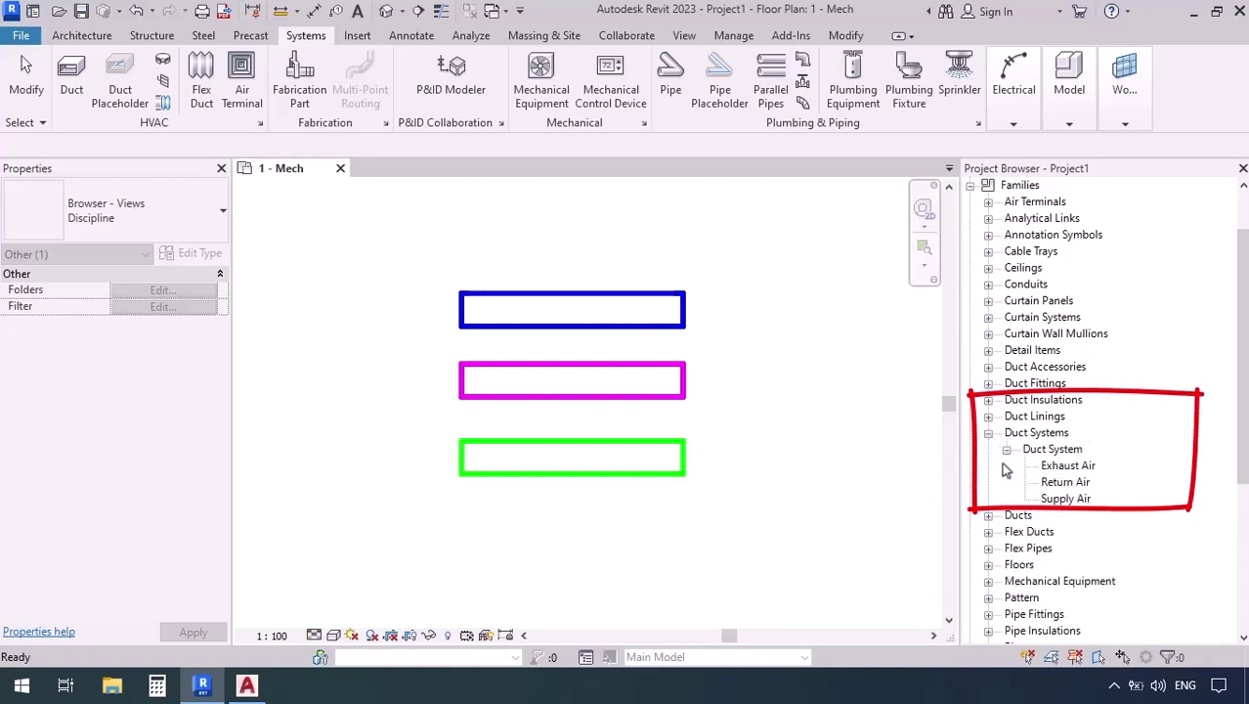
{"action": "scroll", "coordinate": [1120, 530], "scroll_direction": "down", "scroll_amount": 1}
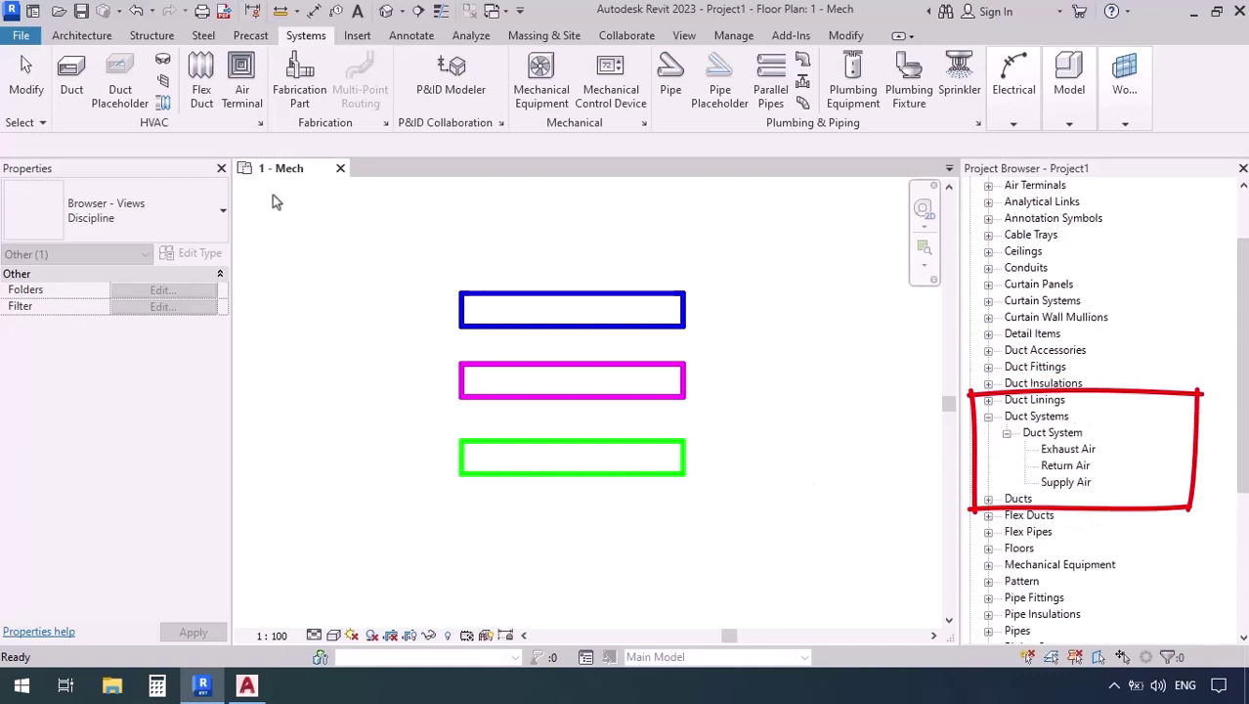
{"action": "left_click", "coordinate": [72, 73]}
{"action": "left_click", "coordinate": [195, 554]}
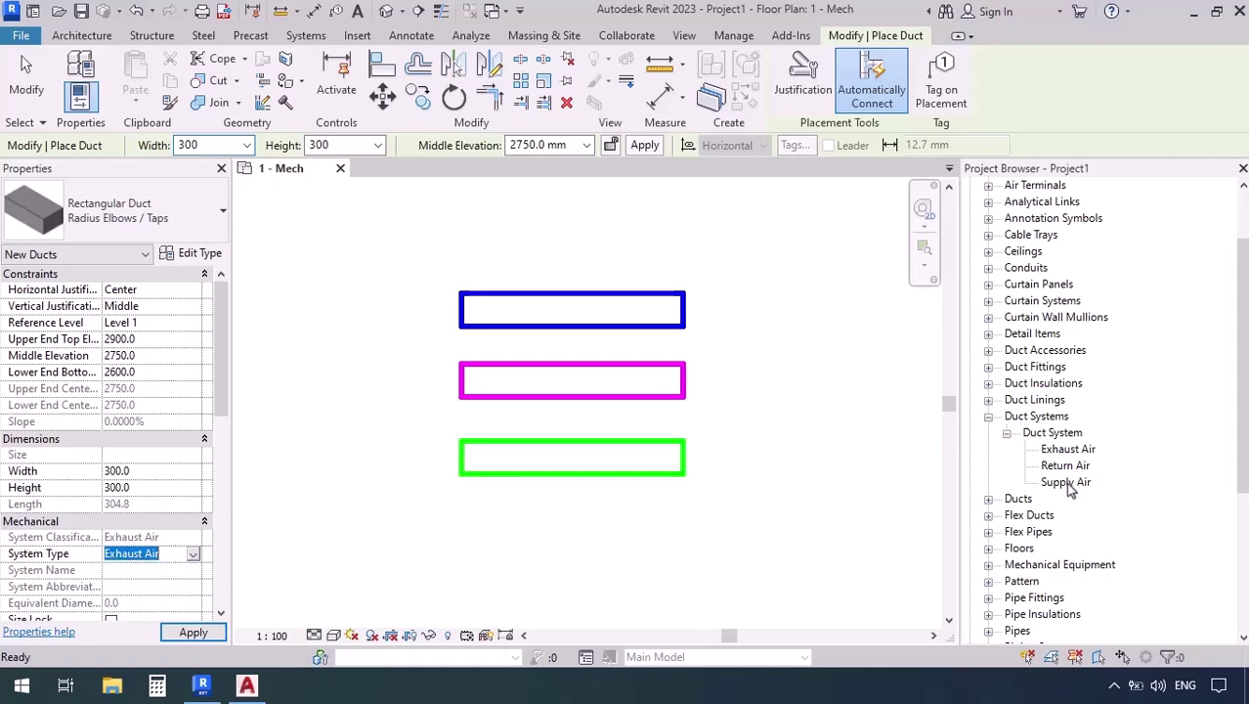
Duplicate the Supply Air duct system type and rename the copy SAD
{"action": "right_click", "coordinate": [1070, 484]}
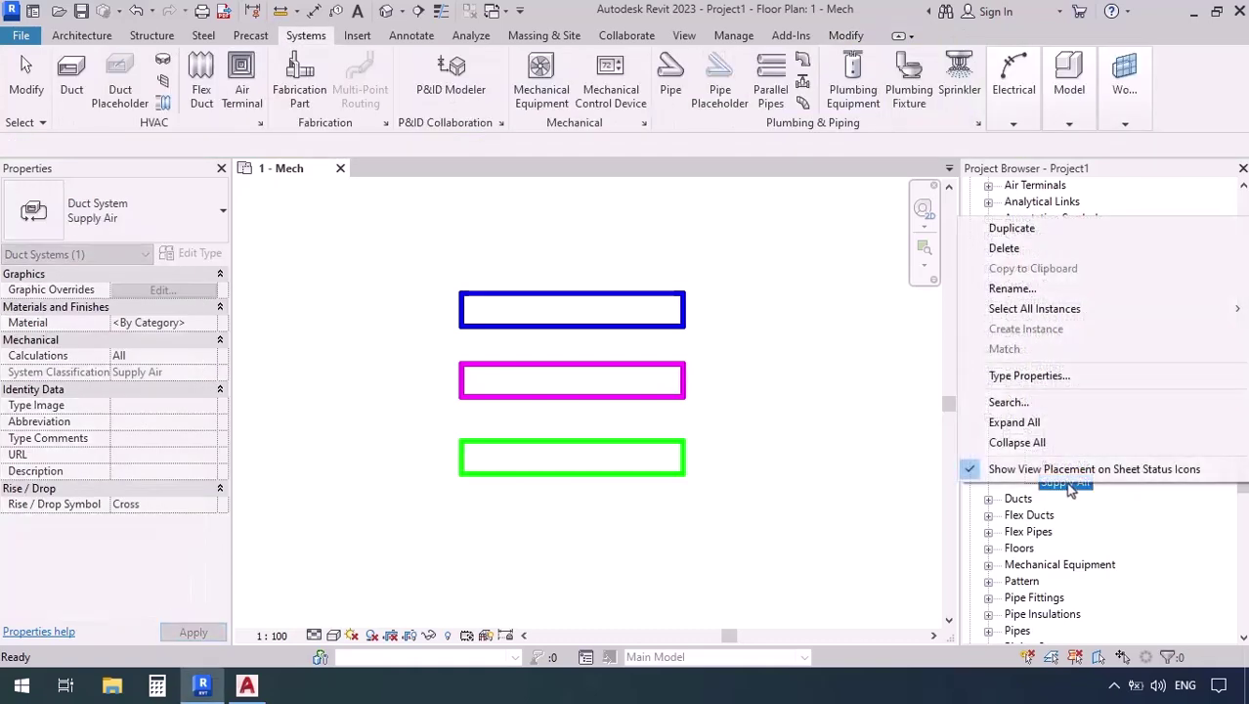
{"action": "left_click", "coordinate": [1016, 229]}
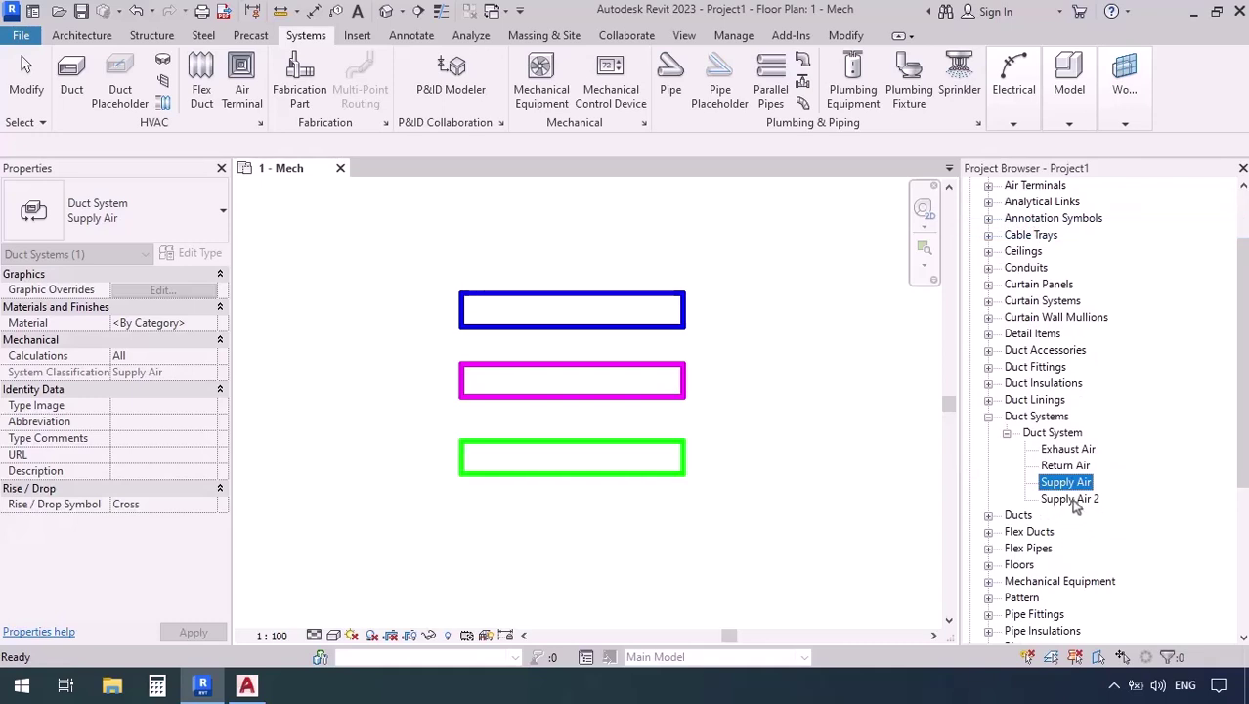
{"action": "right_click", "coordinate": [1074, 500]}
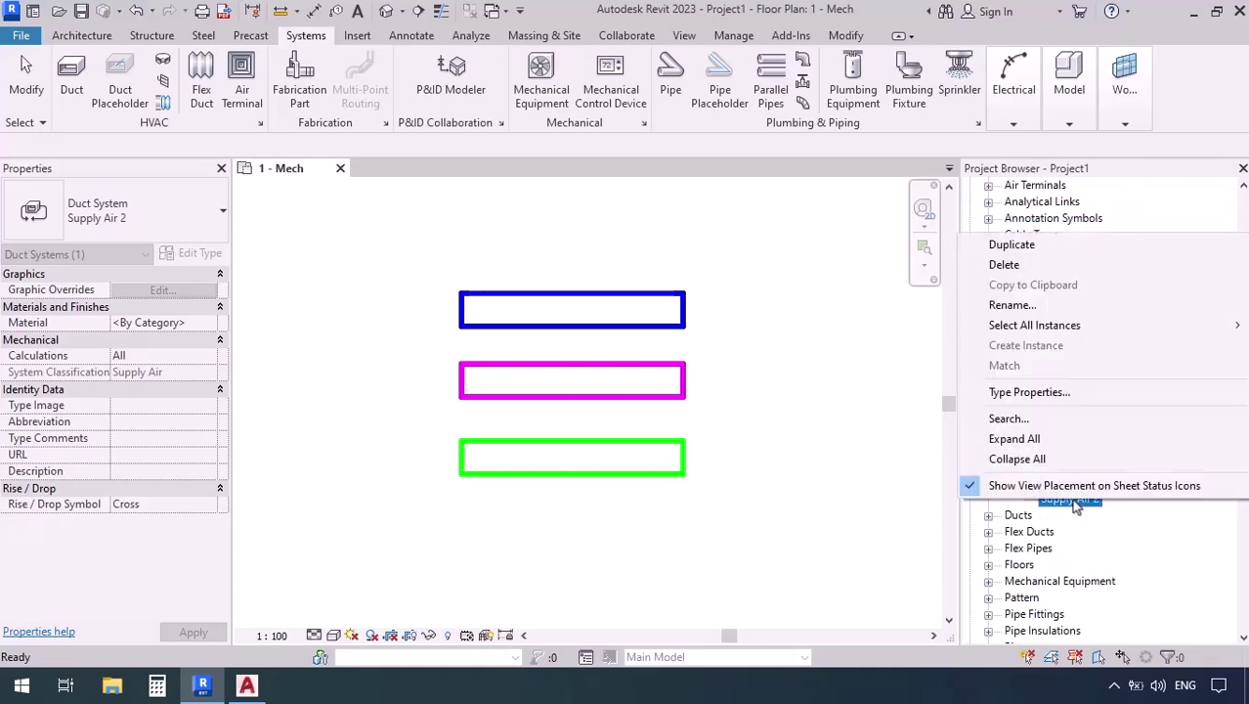
{"action": "left_click", "coordinate": [1017, 305]}
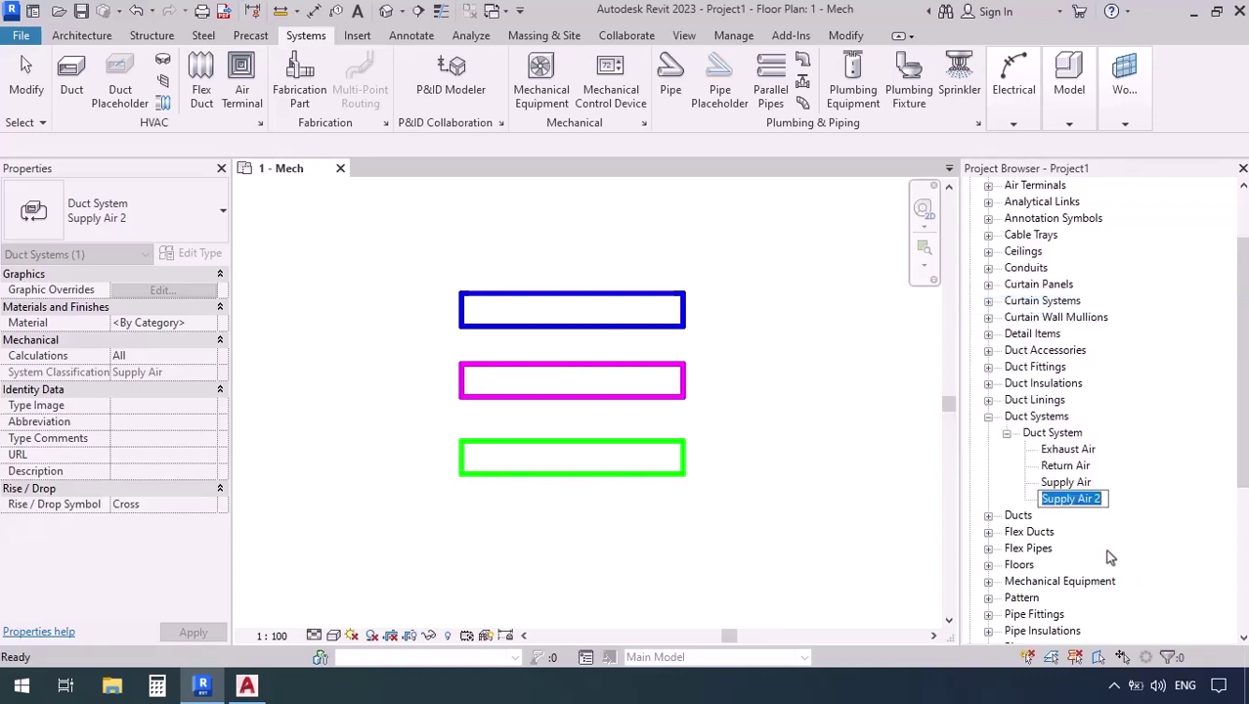
{"action": "type", "text": "SAD"}
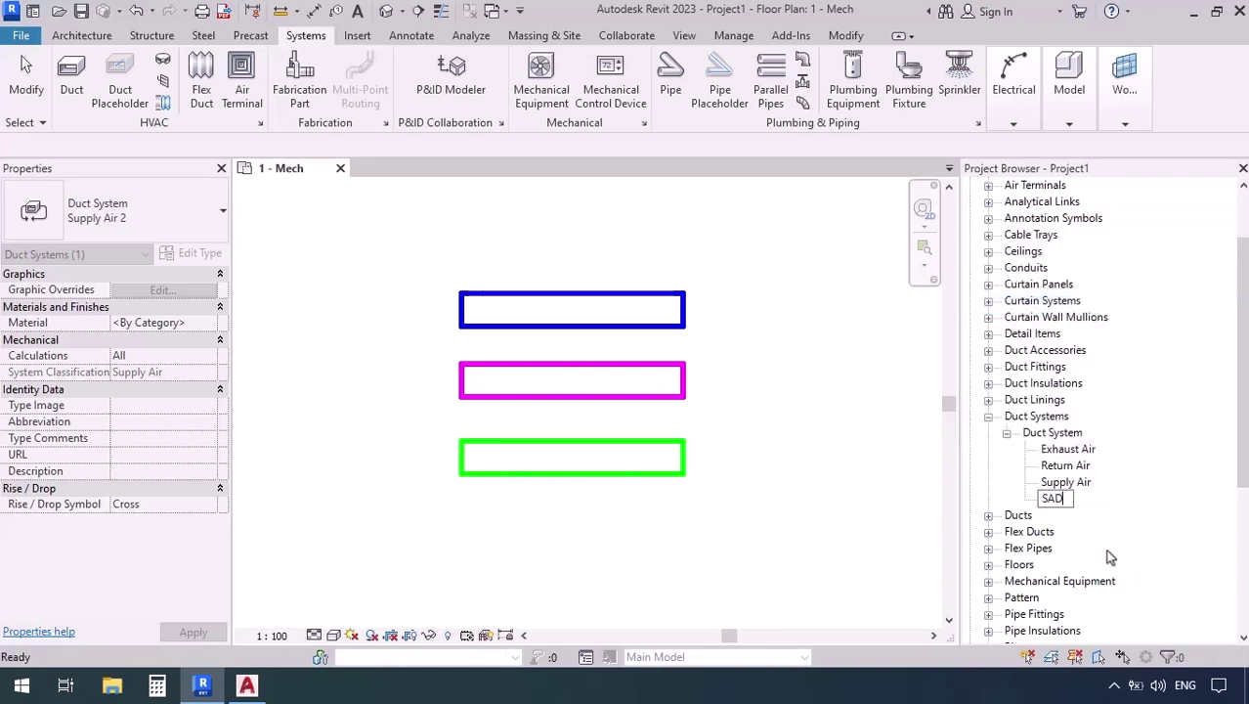
{"action": "key", "text": "Return"}
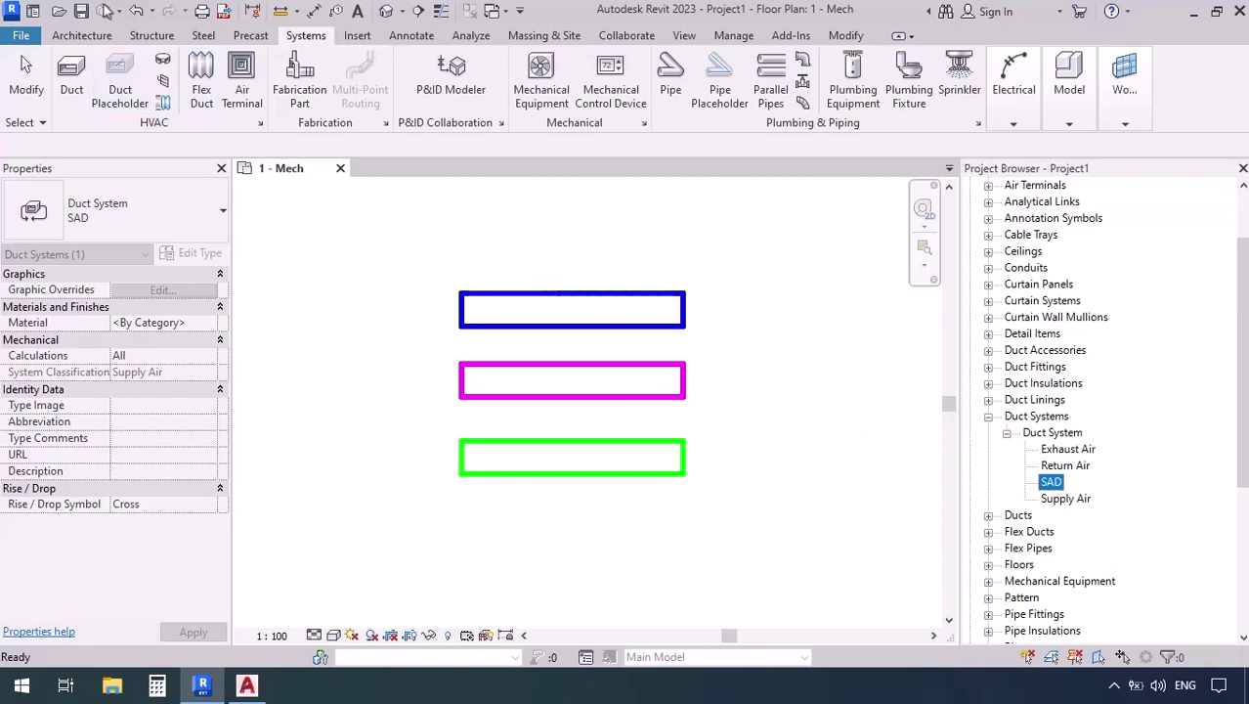
Check the System Type choices for new ducts, then override the SAD duct system type's line color with red
{"action": "left_click", "coordinate": [71, 78]}
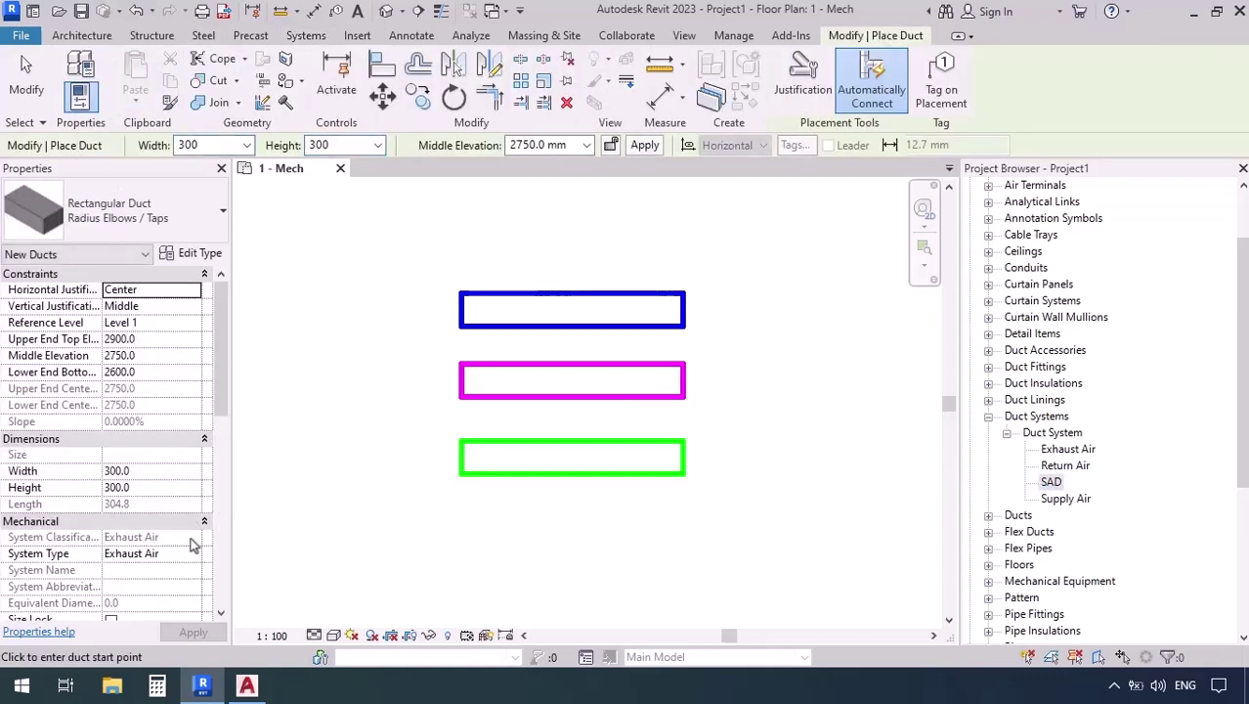
{"action": "left_click", "coordinate": [193, 553]}
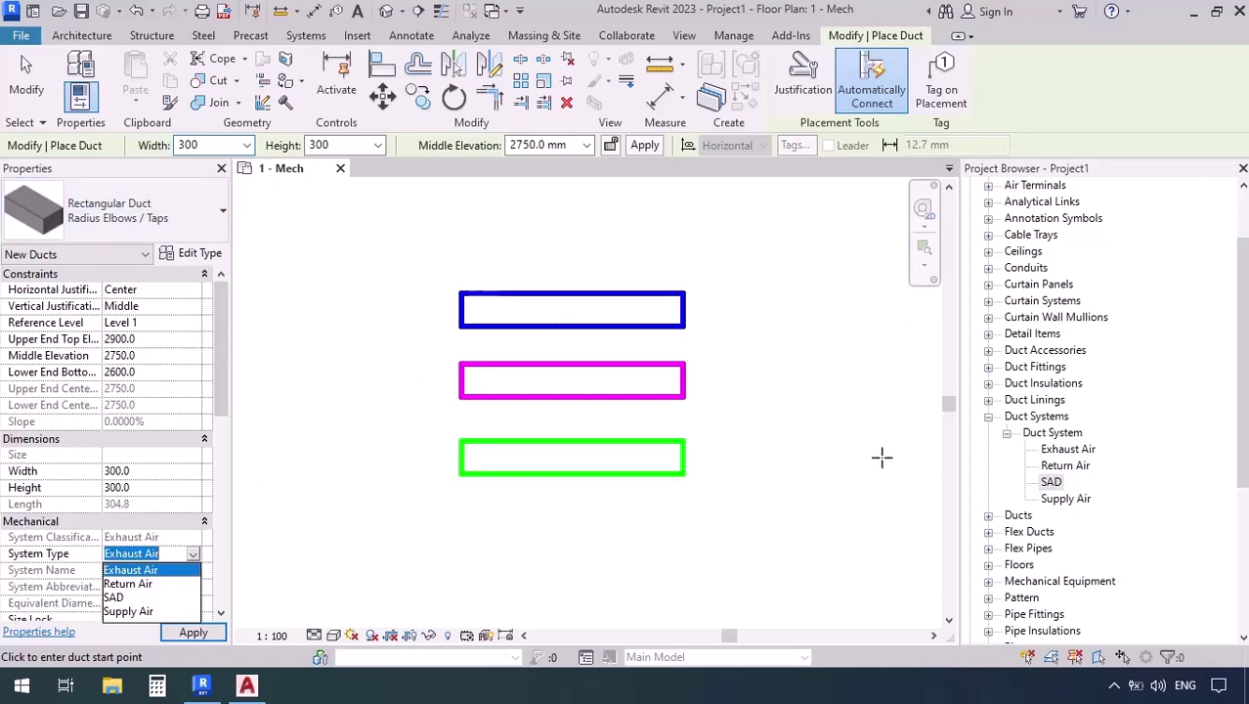
{"action": "right_click", "coordinate": [1050, 485]}
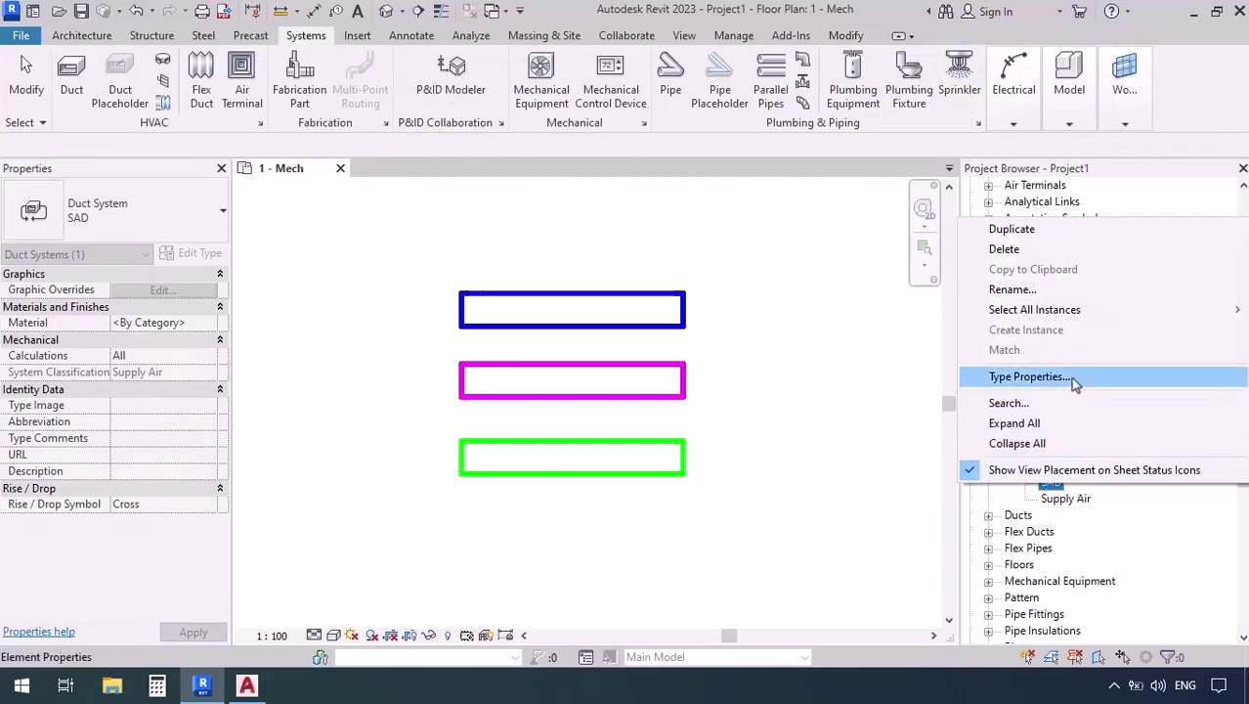
{"action": "left_click", "coordinate": [1026, 377]}
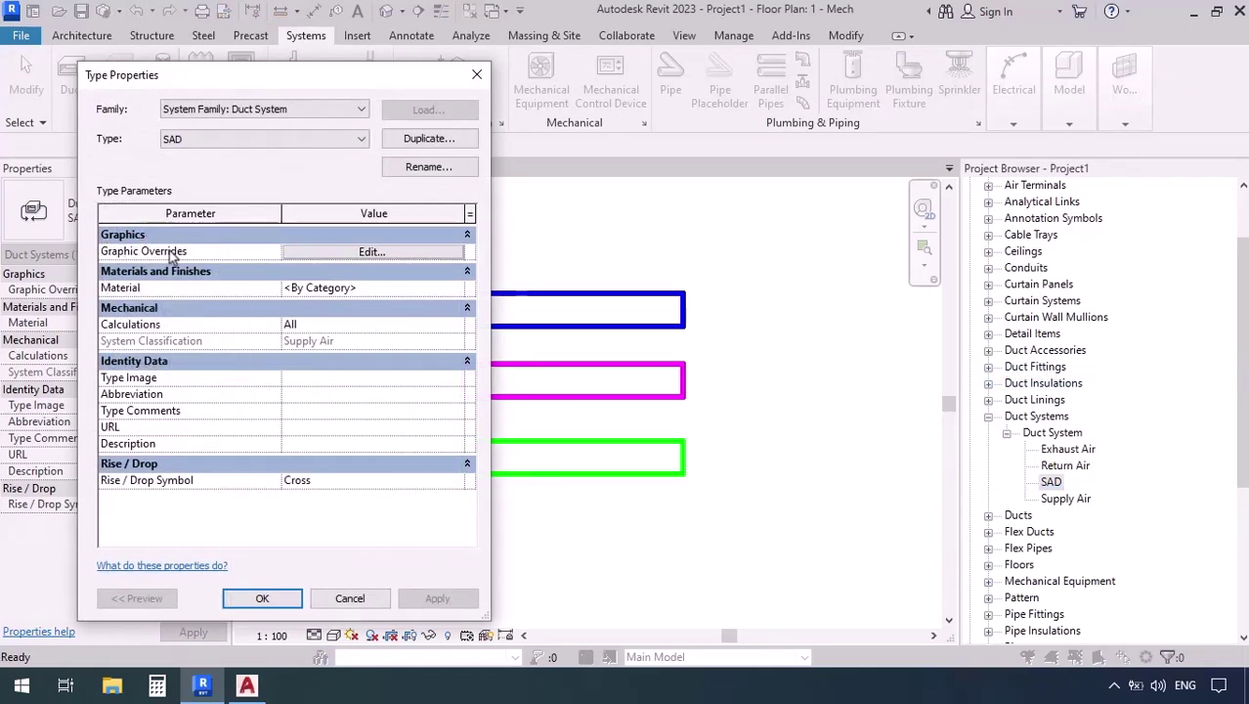
{"action": "left_click", "coordinate": [320, 252]}
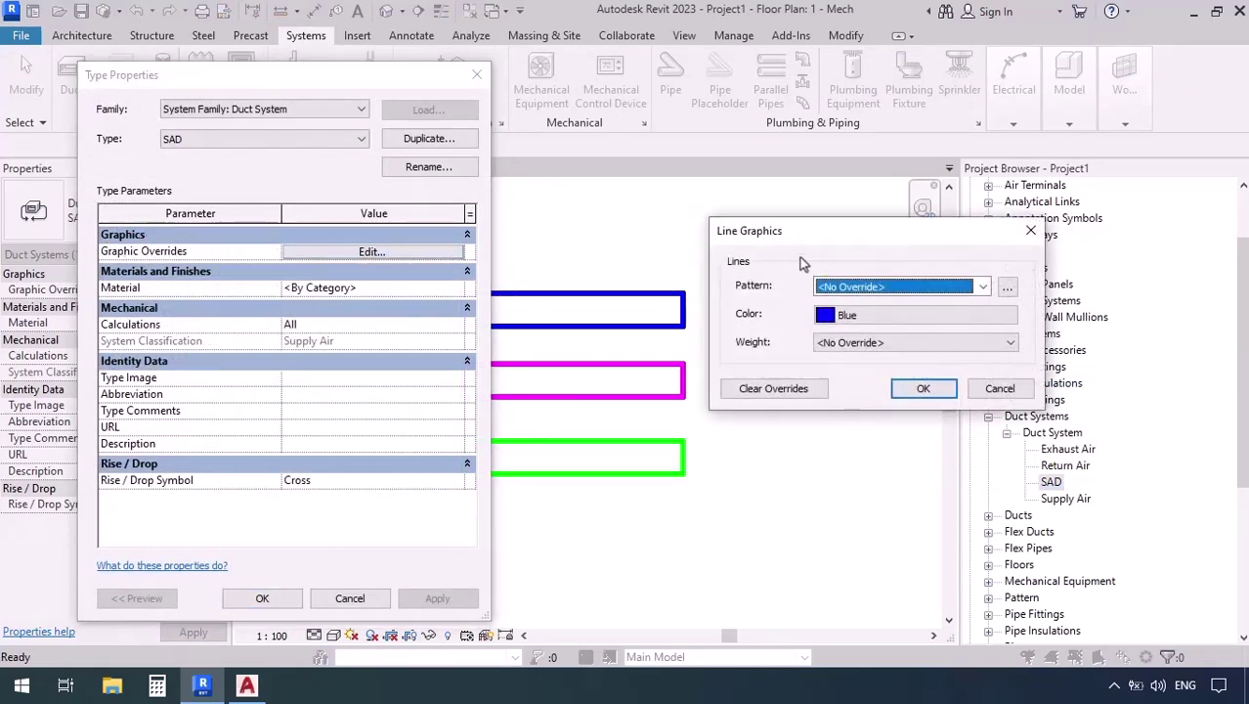
{"action": "left_click_drag", "start_coordinate": [824, 239], "coordinate": [679, 252]}
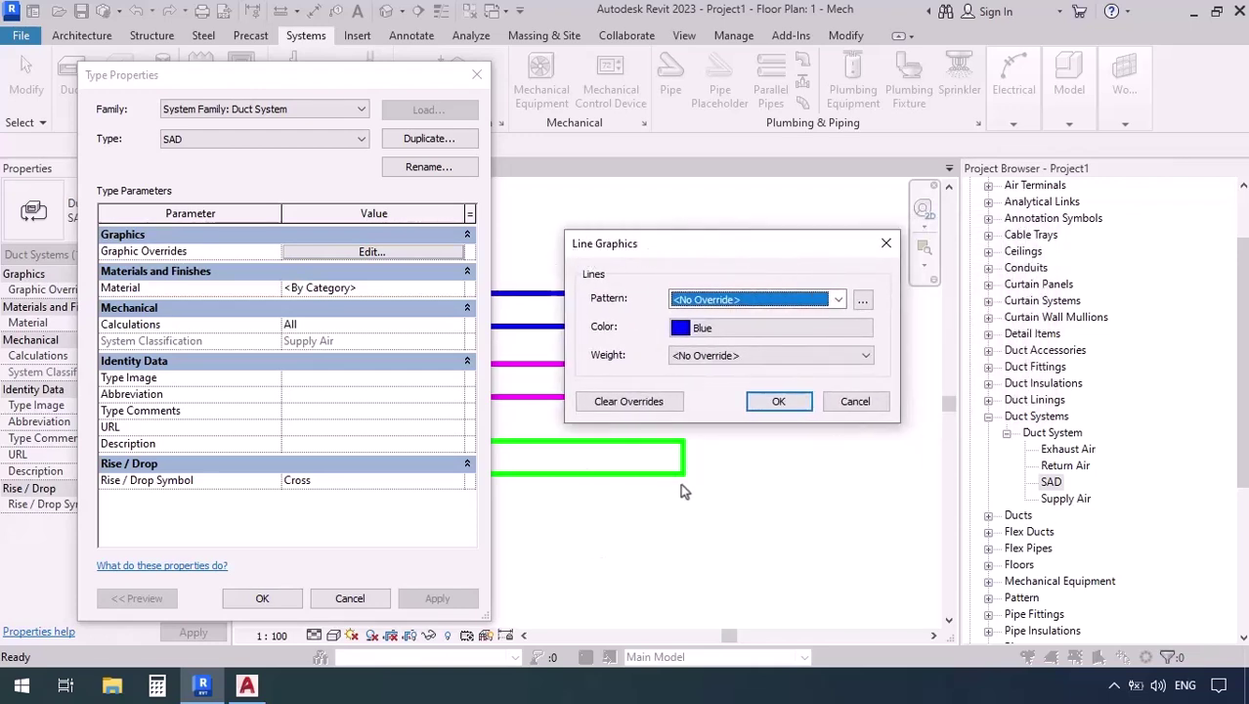
{"action": "left_click", "coordinate": [717, 331]}
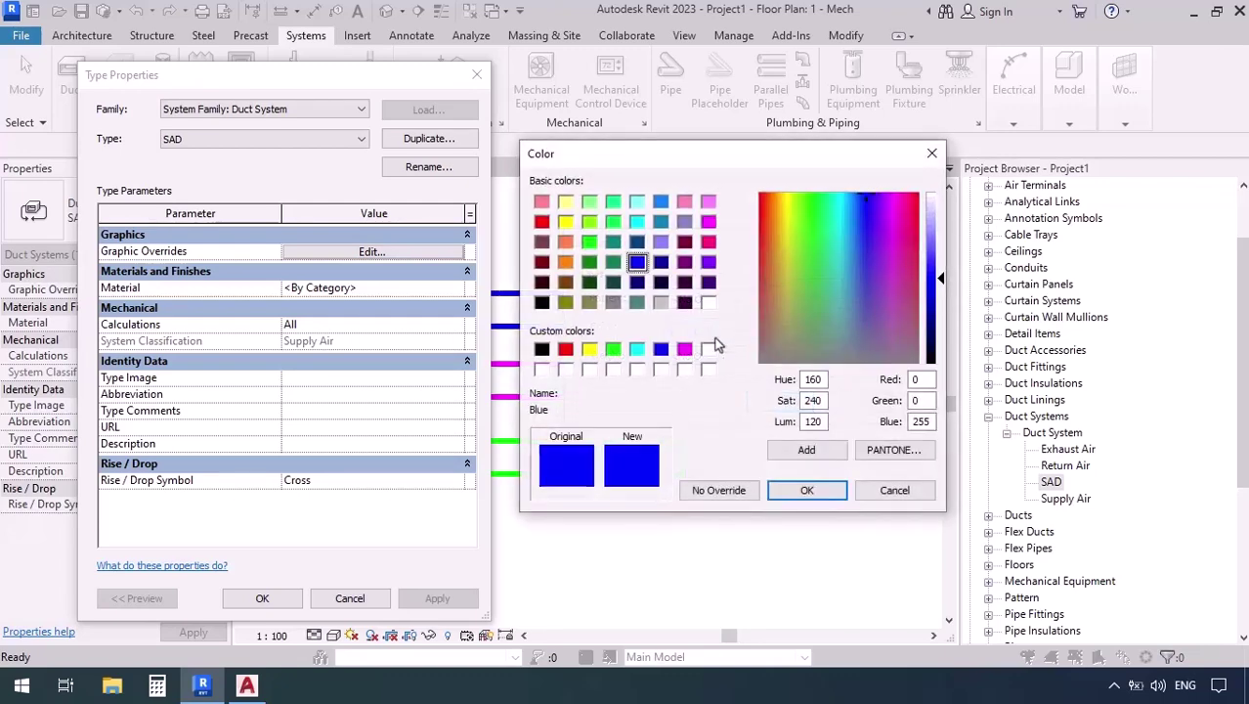
{"action": "left_click", "coordinate": [566, 350]}
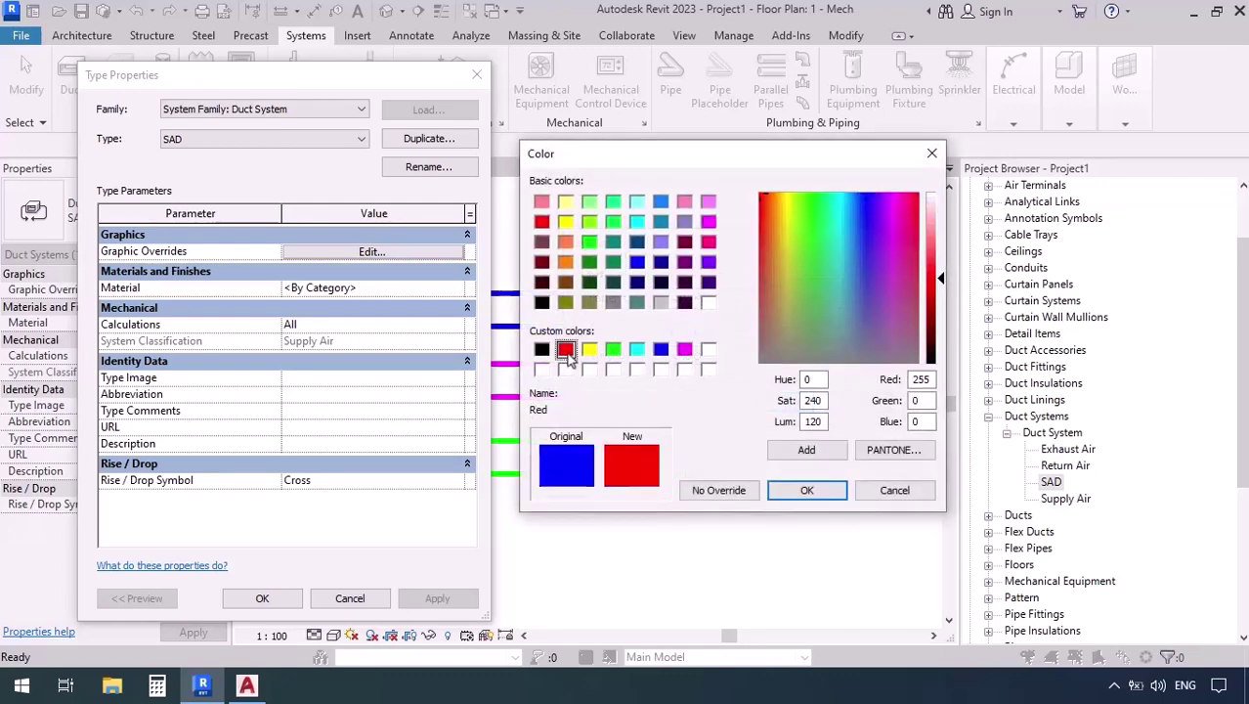
{"action": "left_click", "coordinate": [805, 489]}
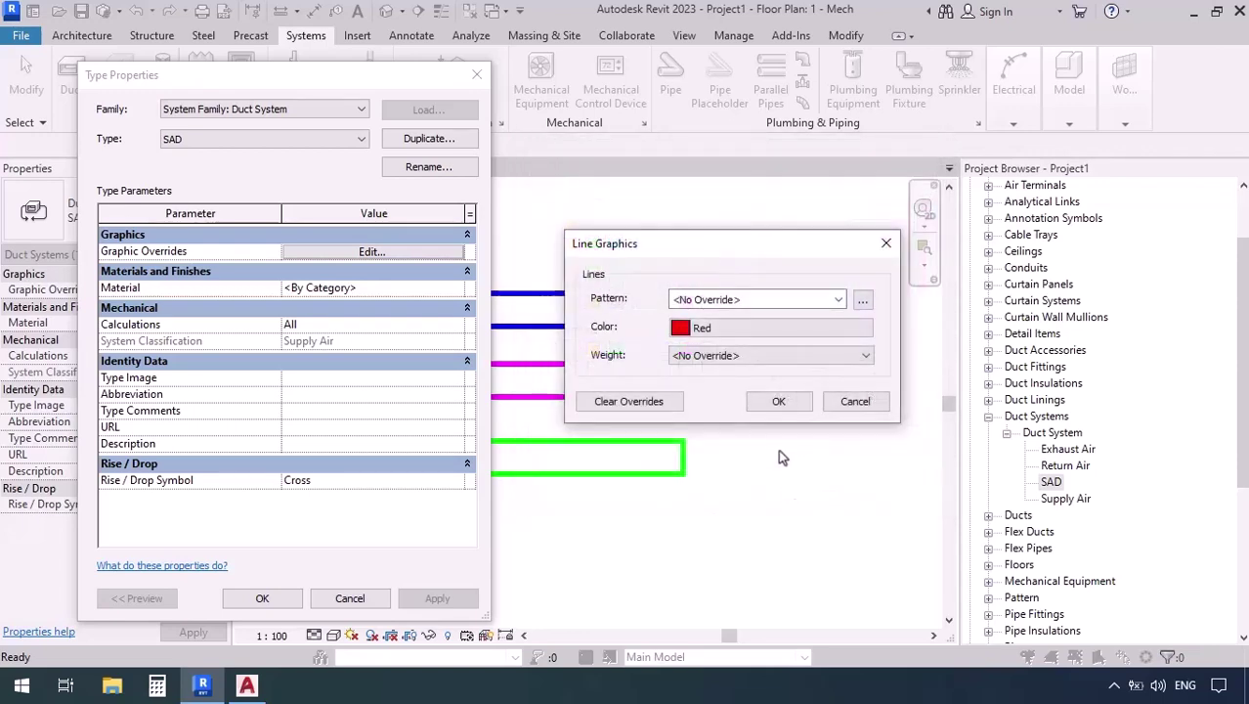
{"action": "left_click", "coordinate": [774, 403]}
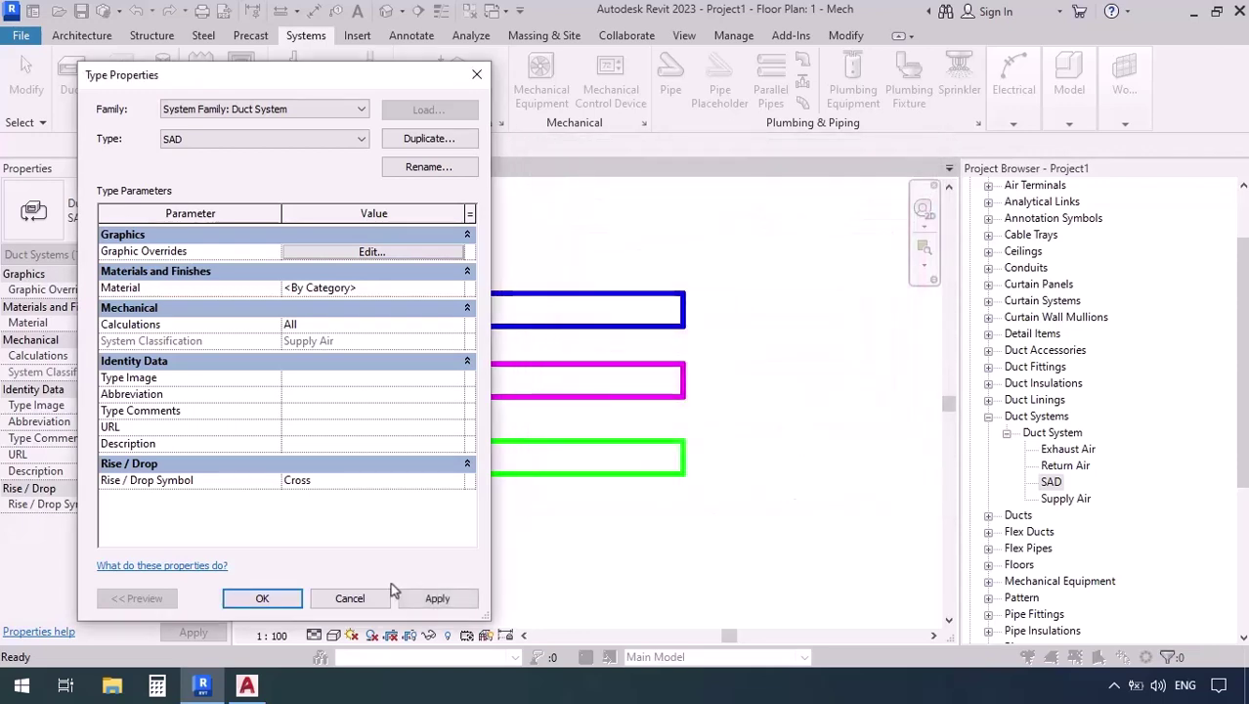
{"action": "left_click", "coordinate": [266, 598]}
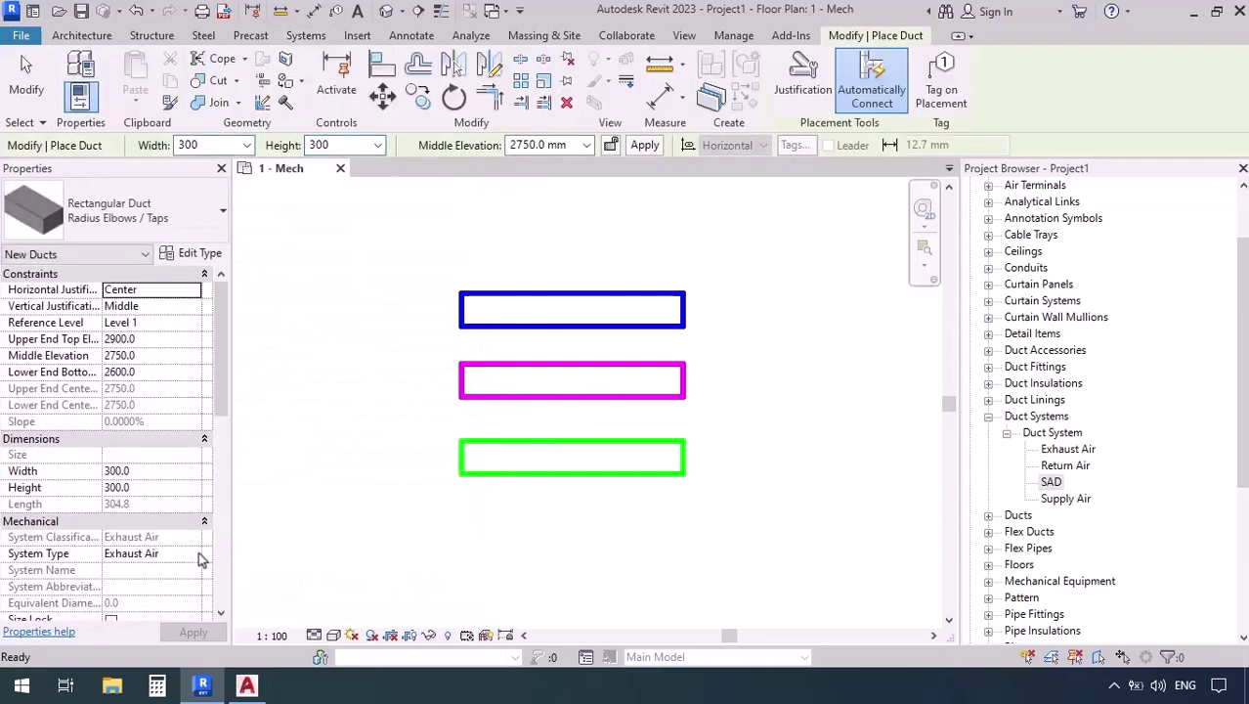
Draw a horizontal 300 x 300 mm duct of system type SAD below the green duct, matching its length
{"action": "left_click", "coordinate": [195, 553]}
{"action": "left_click", "coordinate": [127, 598]}
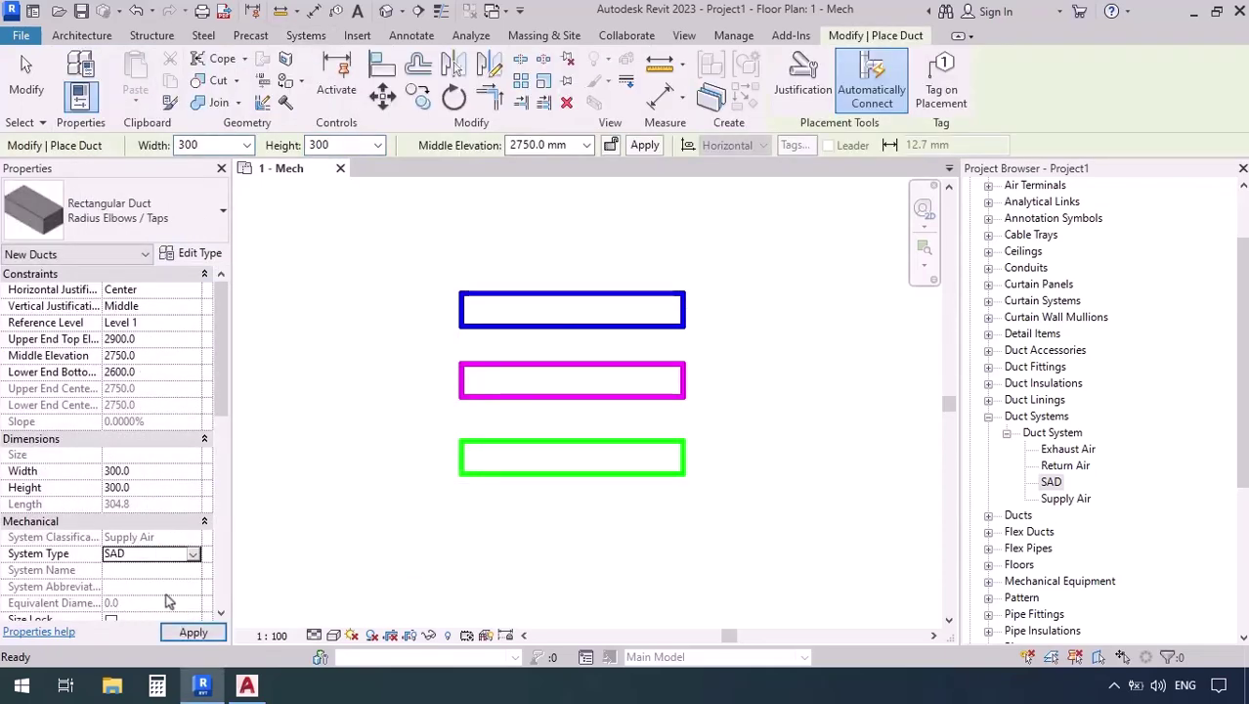
{"action": "left_click", "coordinate": [465, 519]}
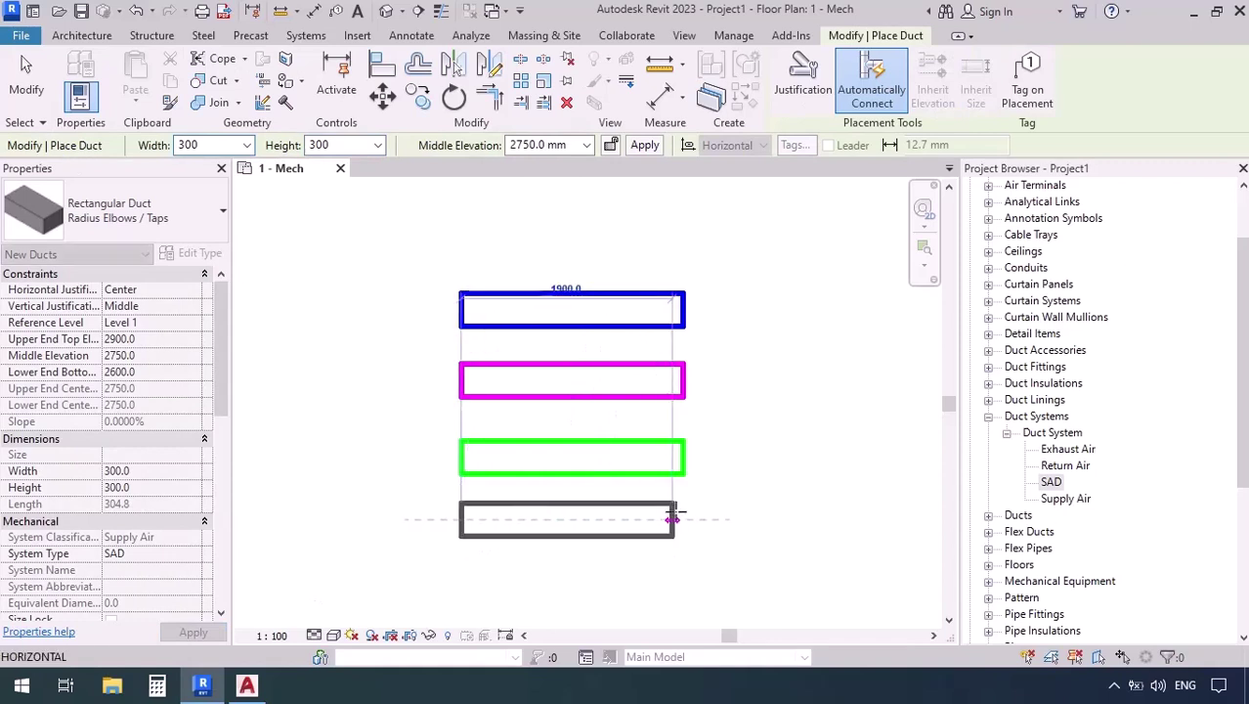
{"action": "left_click", "coordinate": [684, 519]}
{"action": "key", "text": "Escape"}
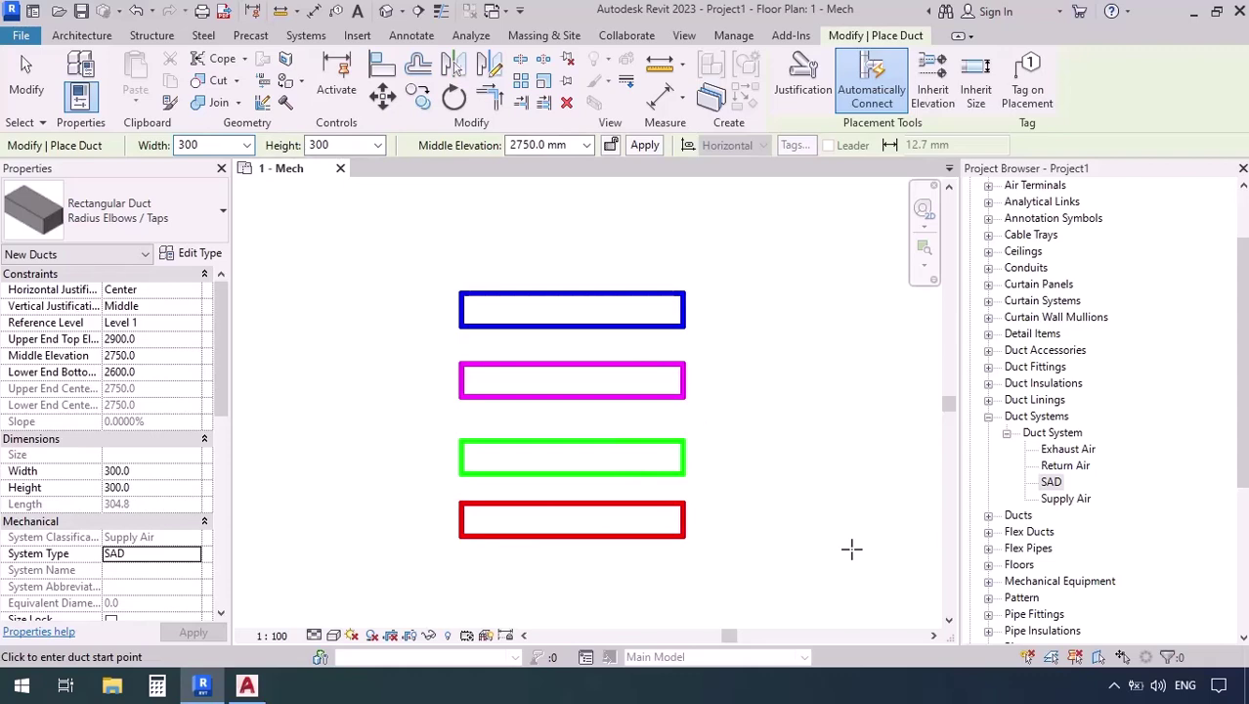
{"action": "key", "text": "Escape"}
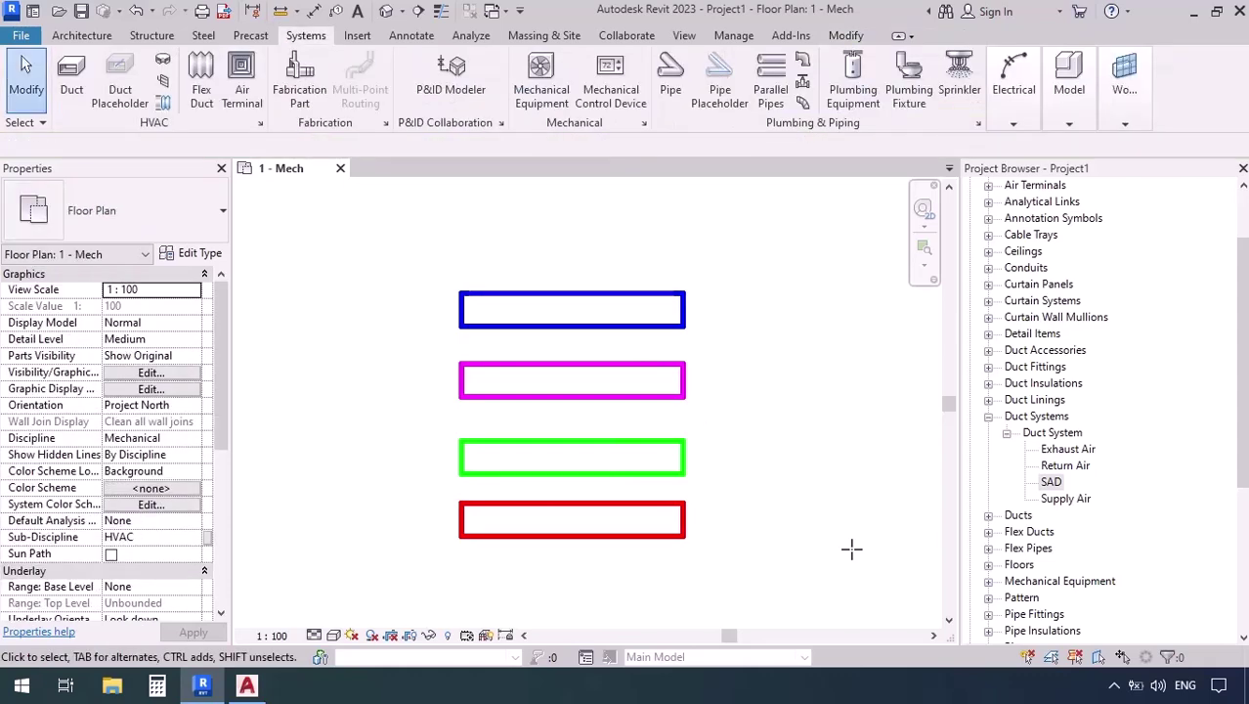
Duplicate the Exhaust Air duct system type and rename the copy EAD
{"action": "left_click", "coordinate": [1082, 469]}
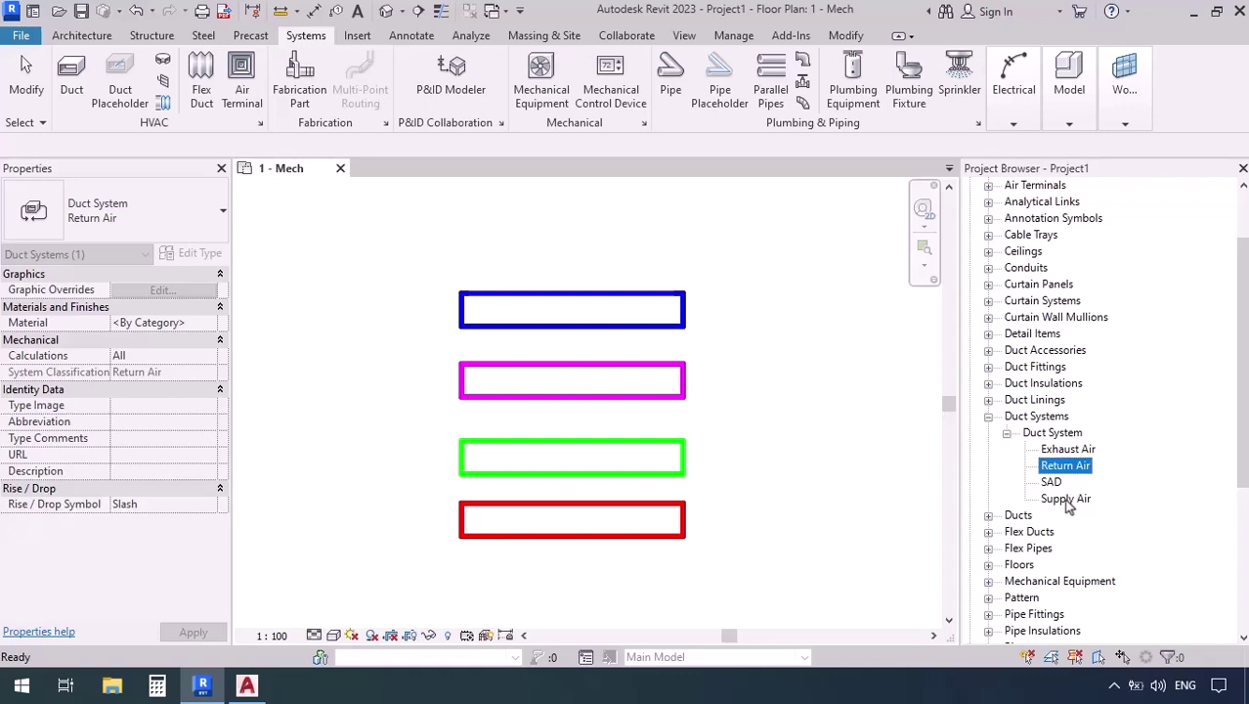
{"action": "left_click", "coordinate": [1068, 449]}
{"action": "right_click", "coordinate": [1068, 448]}
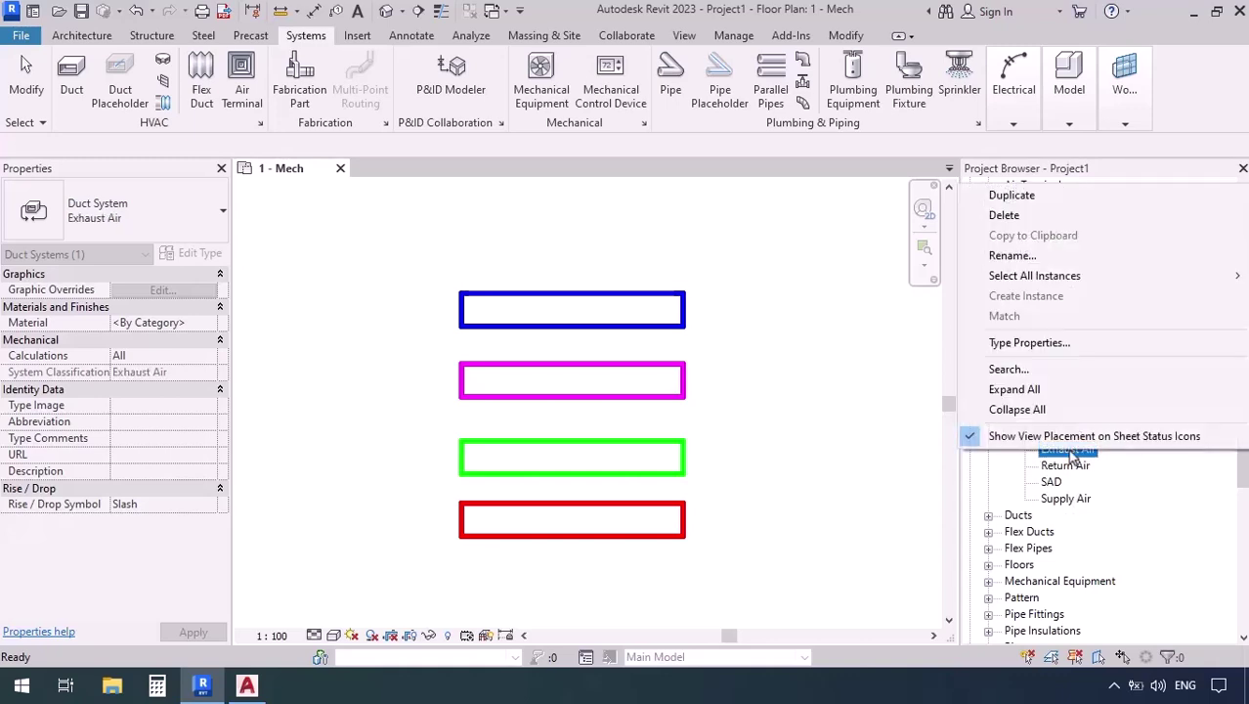
{"action": "left_click", "coordinate": [1012, 196]}
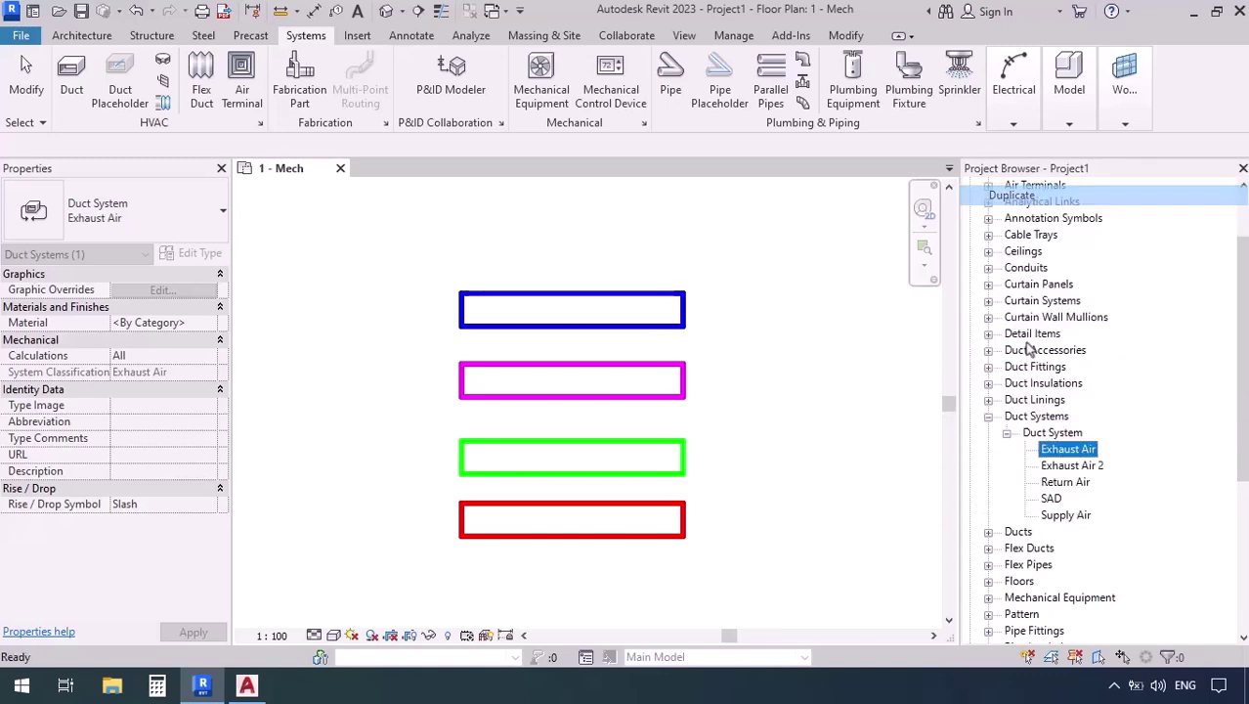
{"action": "right_click", "coordinate": [1054, 471]}
{"action": "left_click", "coordinate": [1012, 271]}
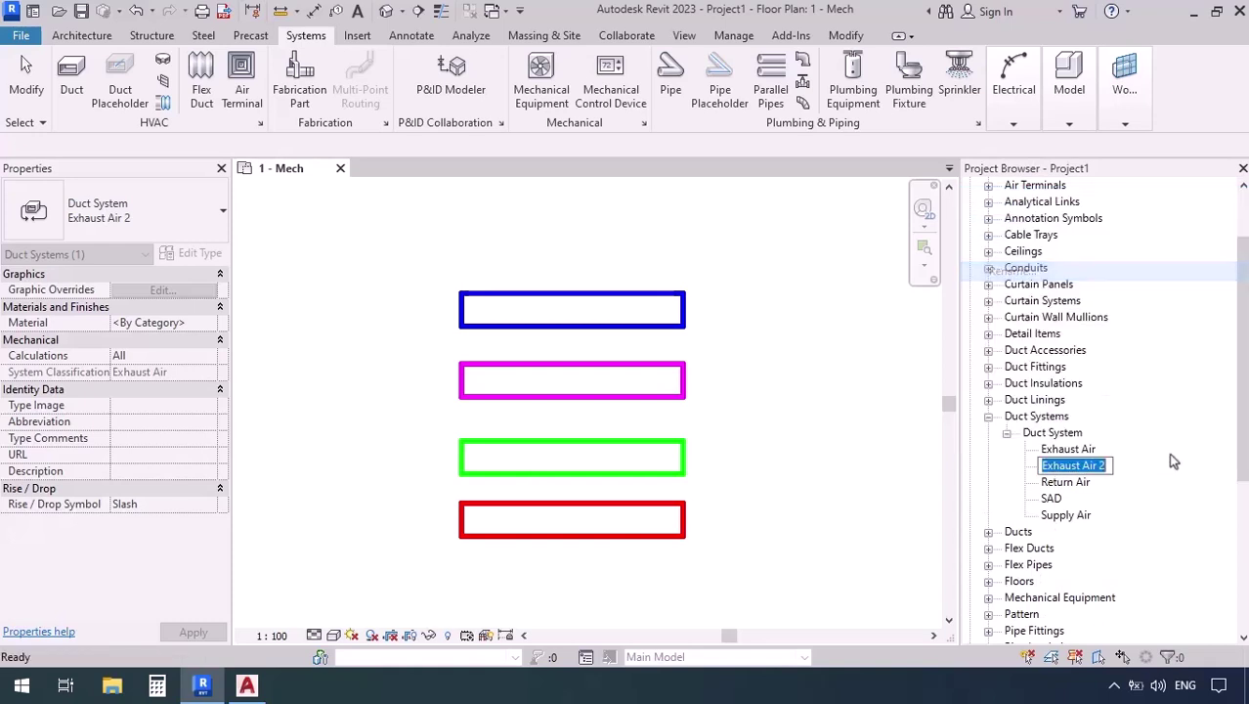
{"action": "type", "text": "EAD"}
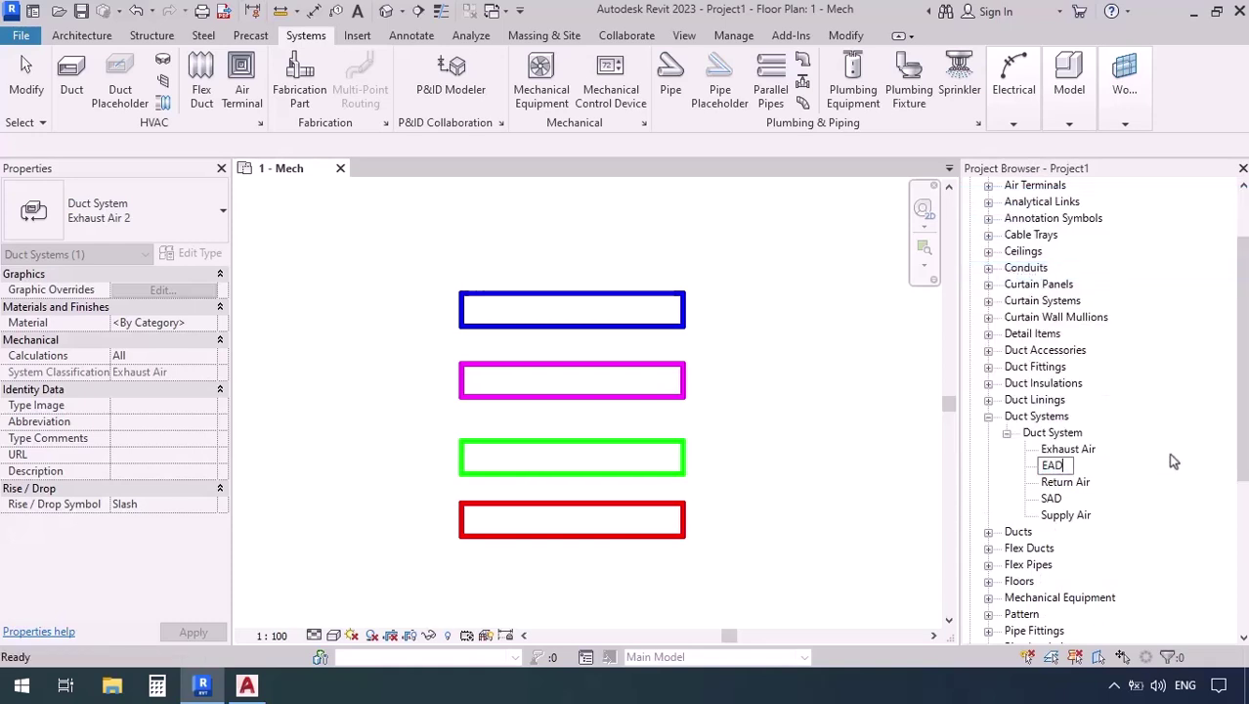
{"action": "key", "text": "Return"}
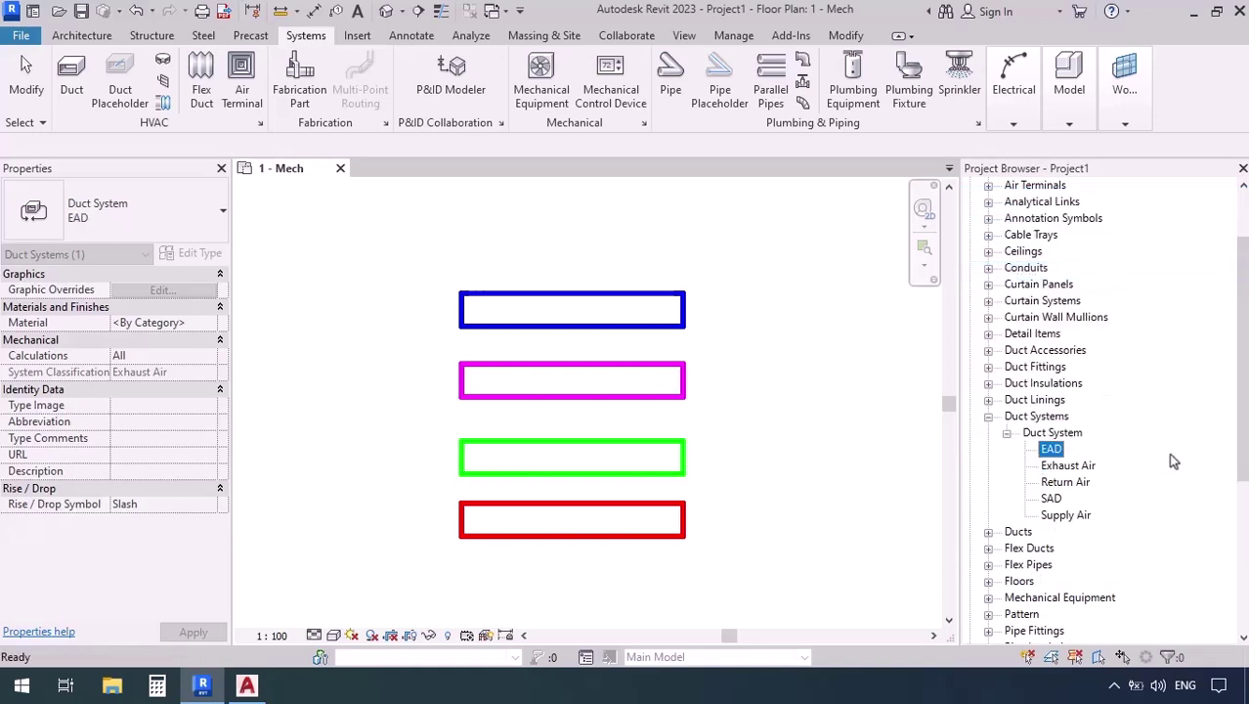
Duplicate the Exhaust Air duct system type again and rename this second copy TED
{"action": "right_click", "coordinate": [1069, 469]}
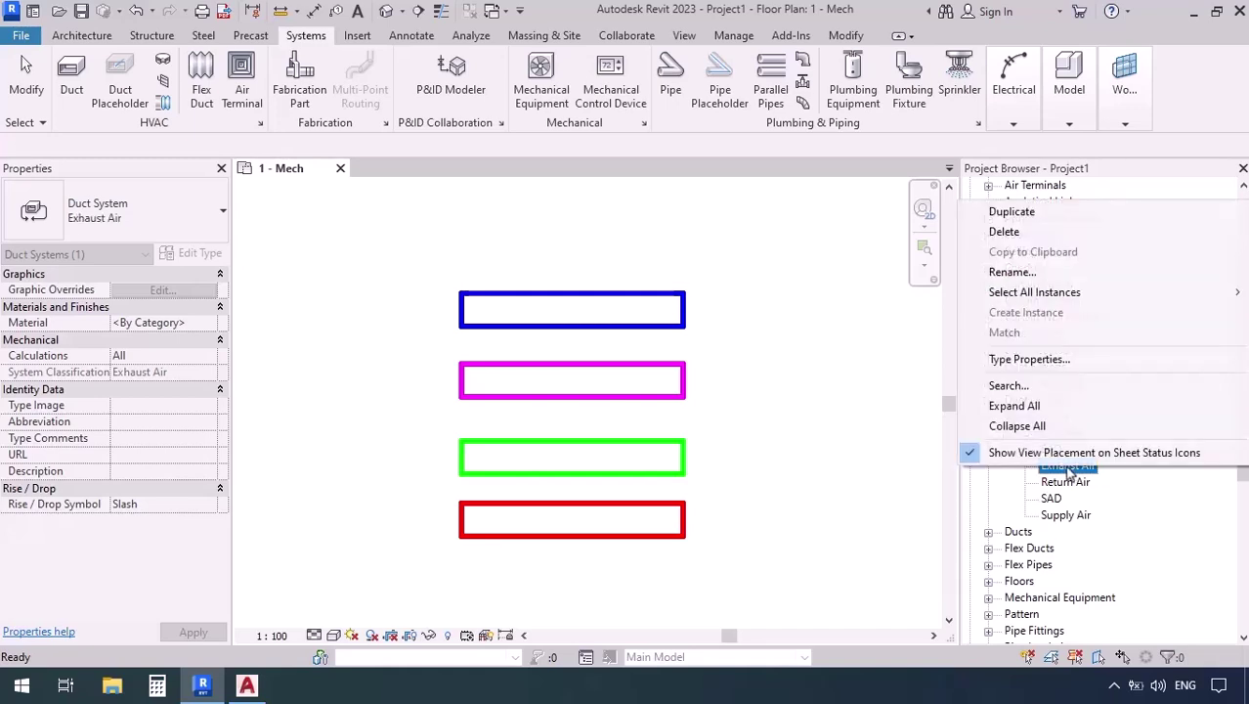
{"action": "left_click", "coordinate": [1011, 211]}
{"action": "right_click", "coordinate": [1072, 486]}
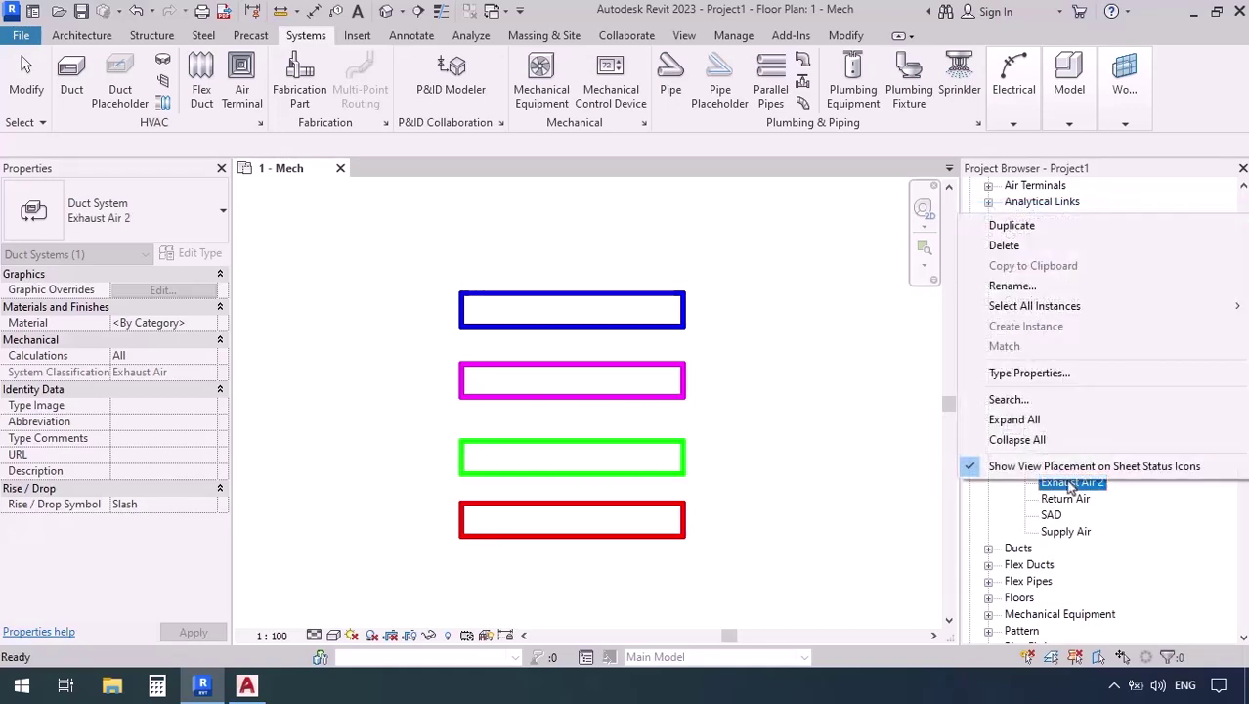
{"action": "left_click", "coordinate": [1012, 288]}
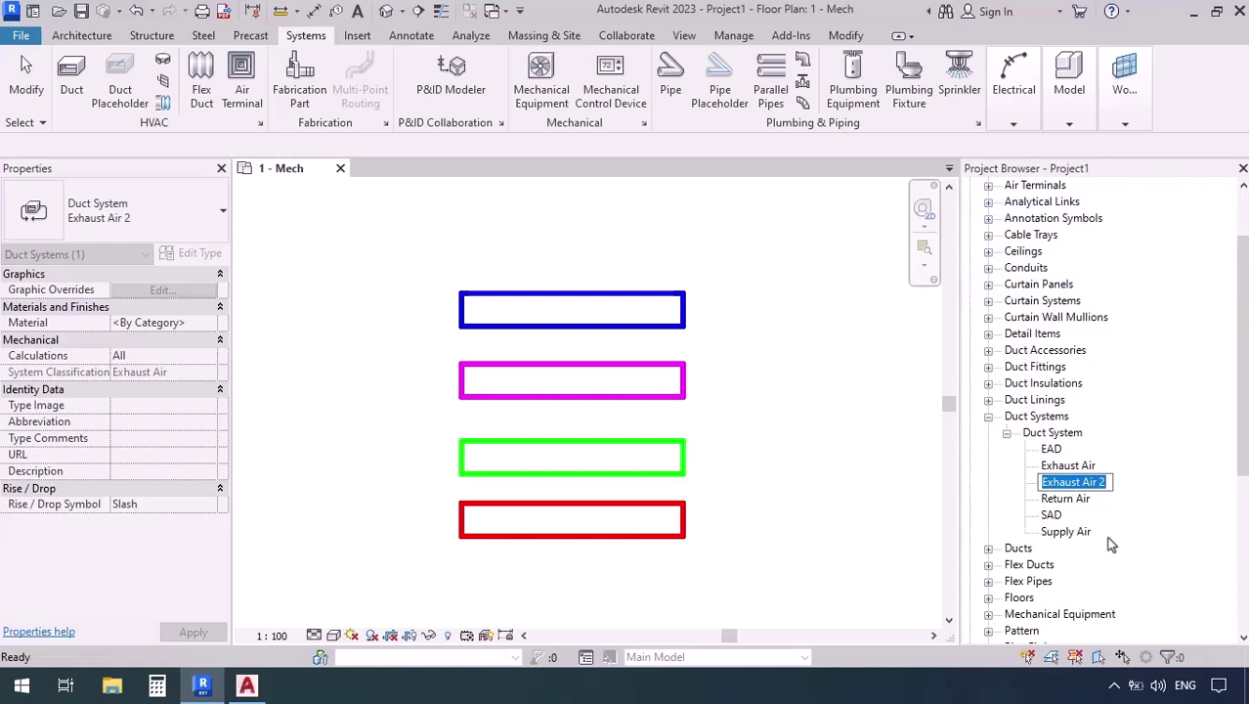
{"action": "key", "text": "BackSpace"}
{"action": "type", "text": "TED"}
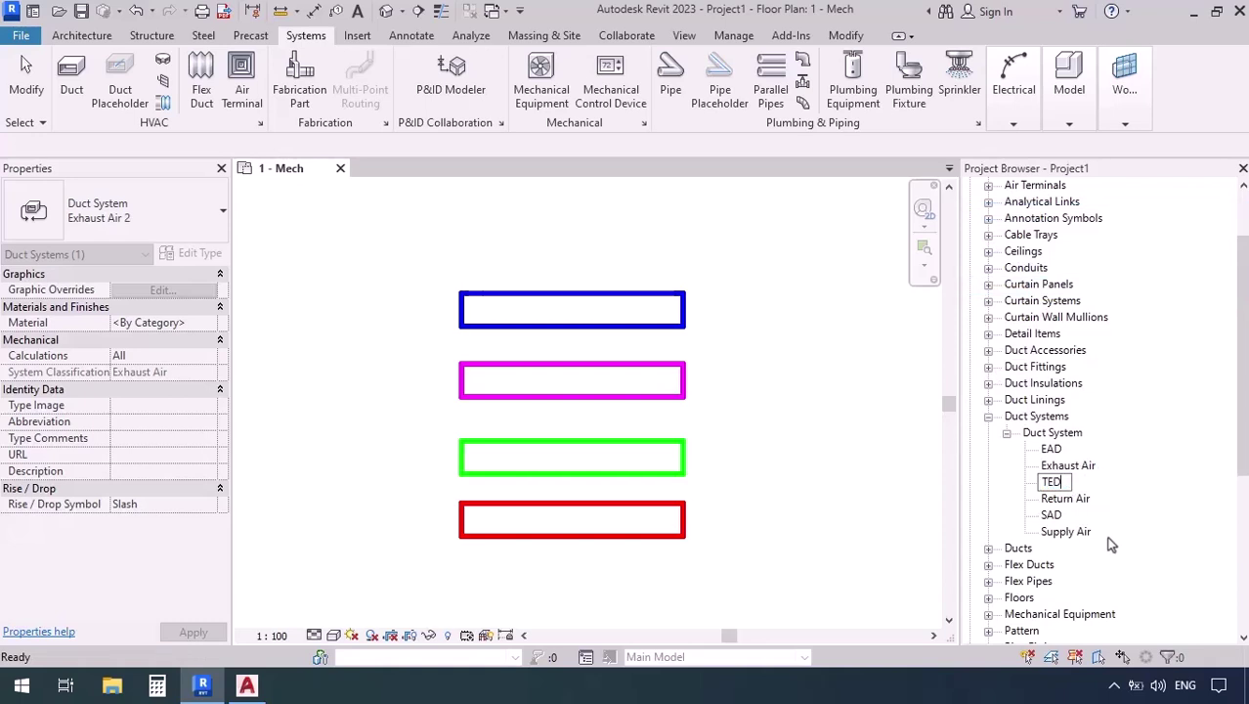
{"action": "key", "text": "Return"}
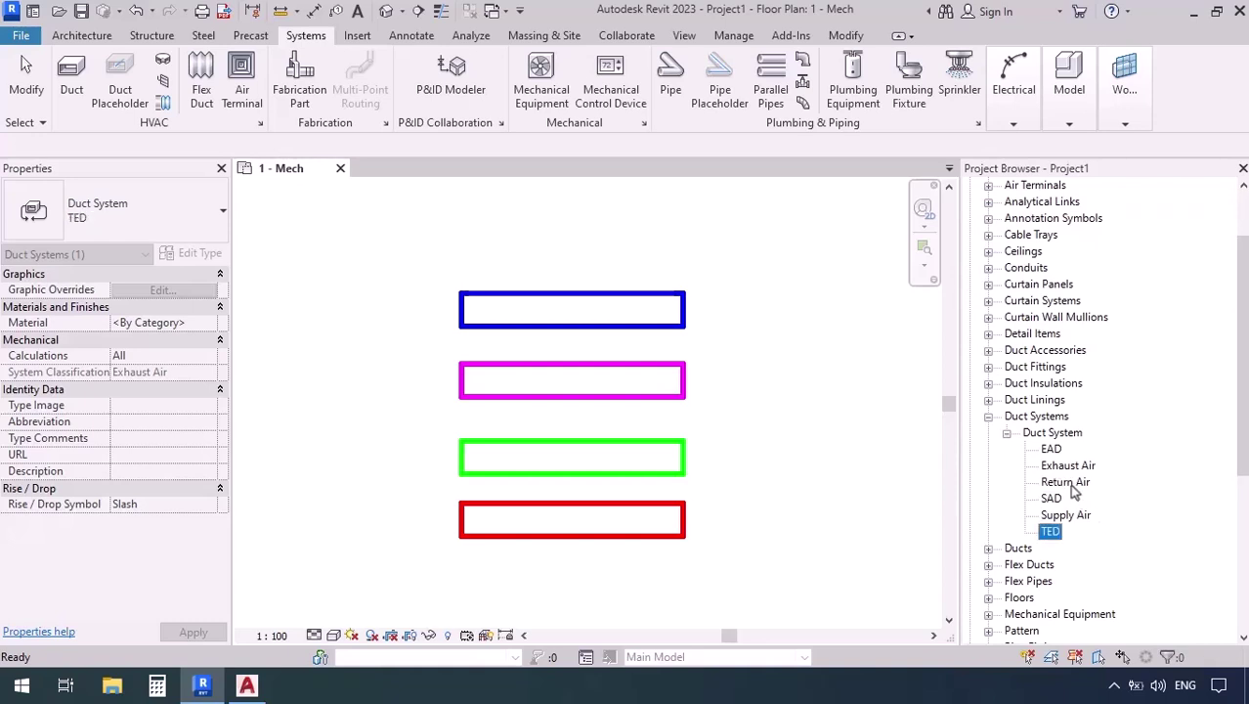
Duplicate the Return Air duct system type and rename the copy RAD
{"action": "right_click", "coordinate": [1073, 486]}
{"action": "left_click", "coordinate": [1079, 234]}
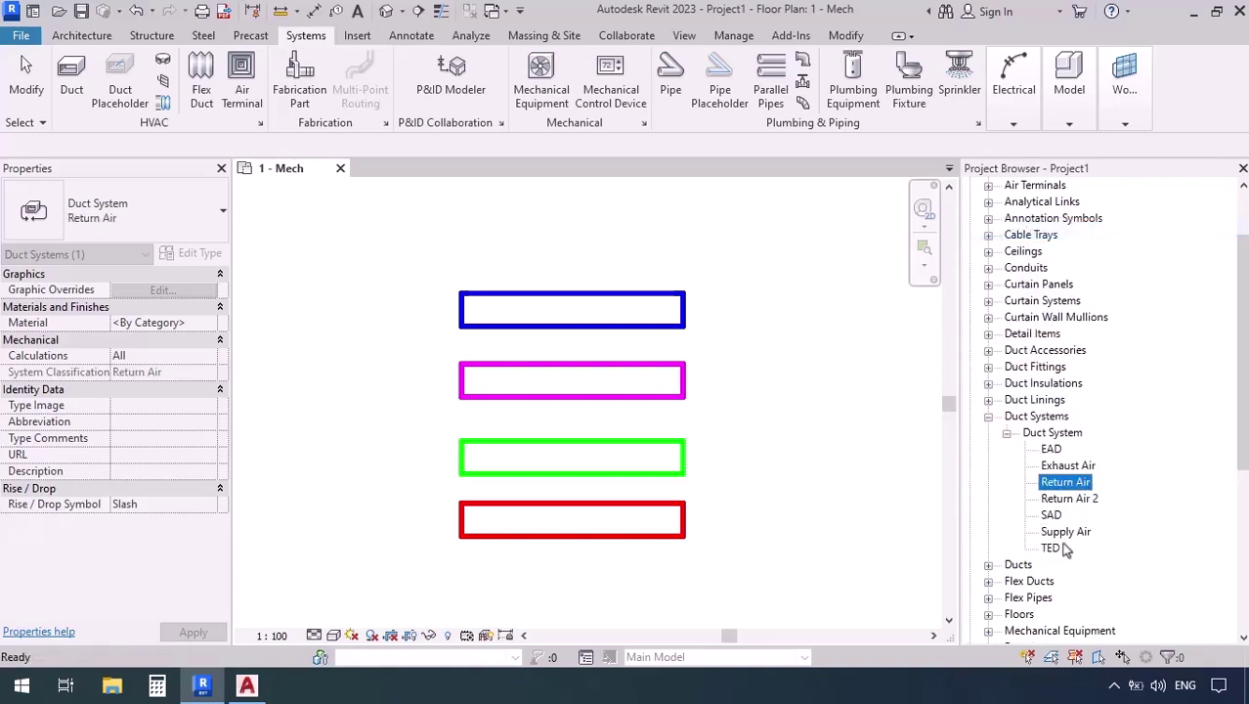
{"action": "right_click", "coordinate": [1070, 498]}
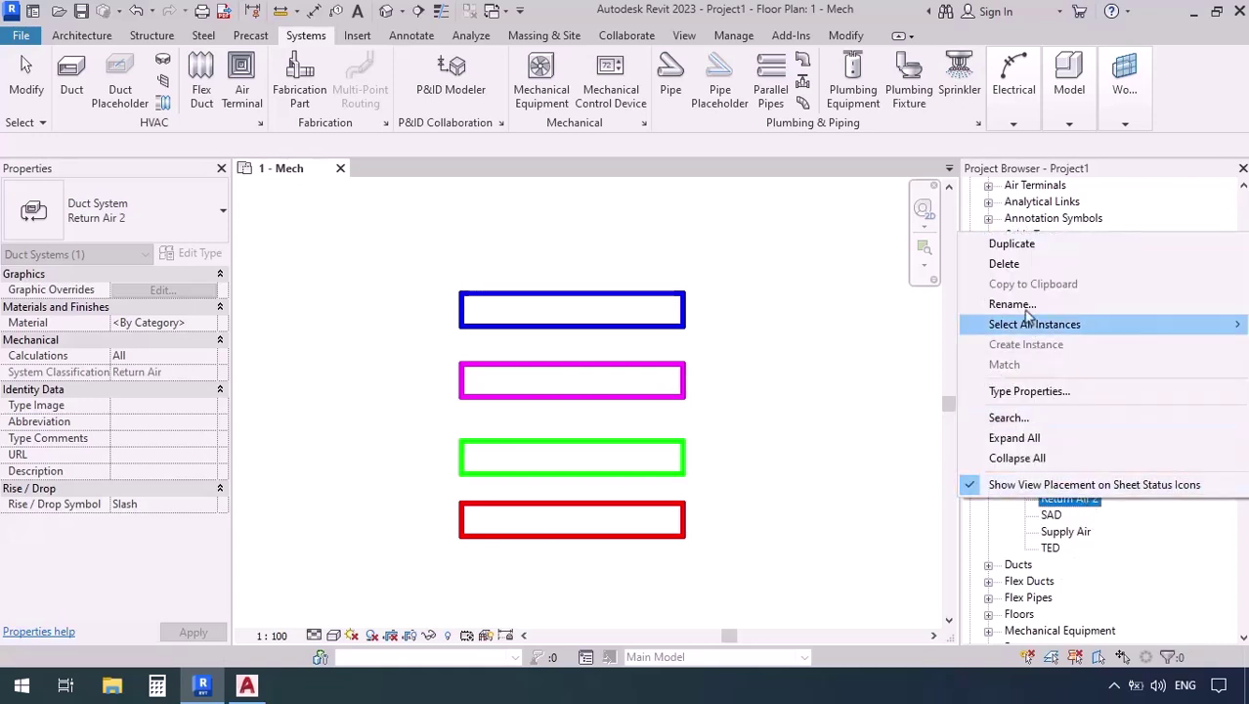
{"action": "left_click", "coordinate": [1017, 303]}
{"action": "type", "text": "RAD"}
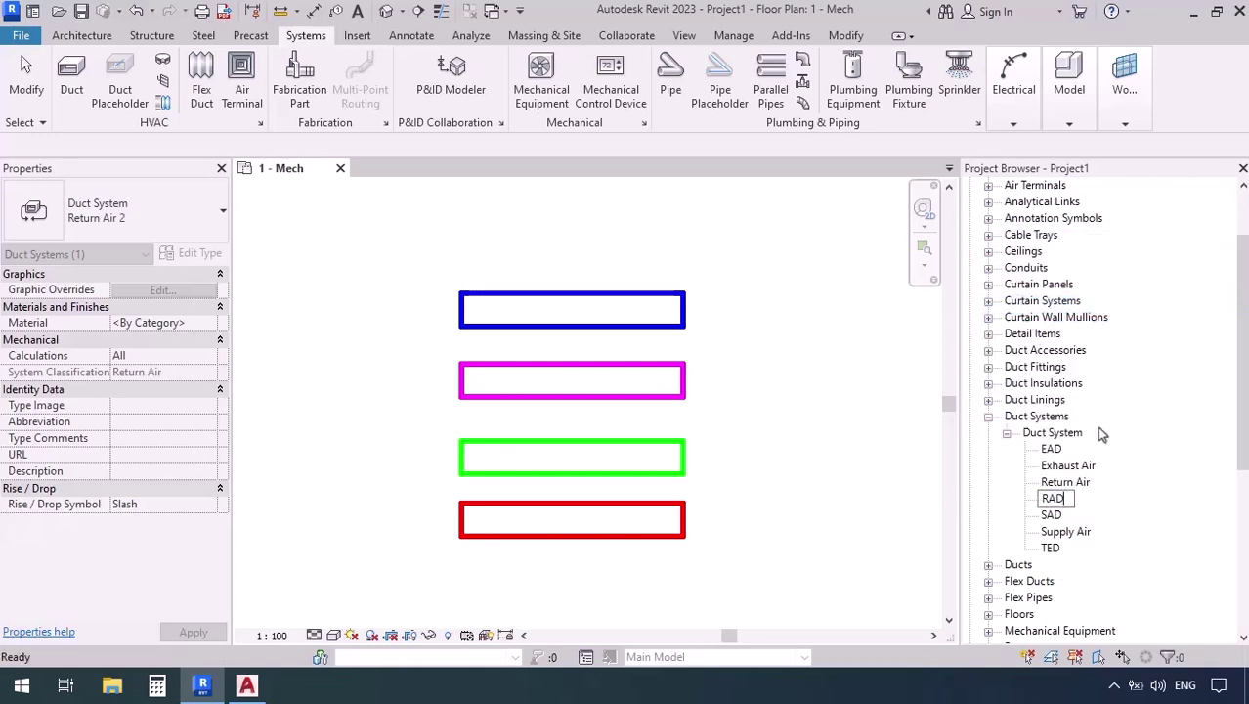
{"action": "key", "text": "Return"}
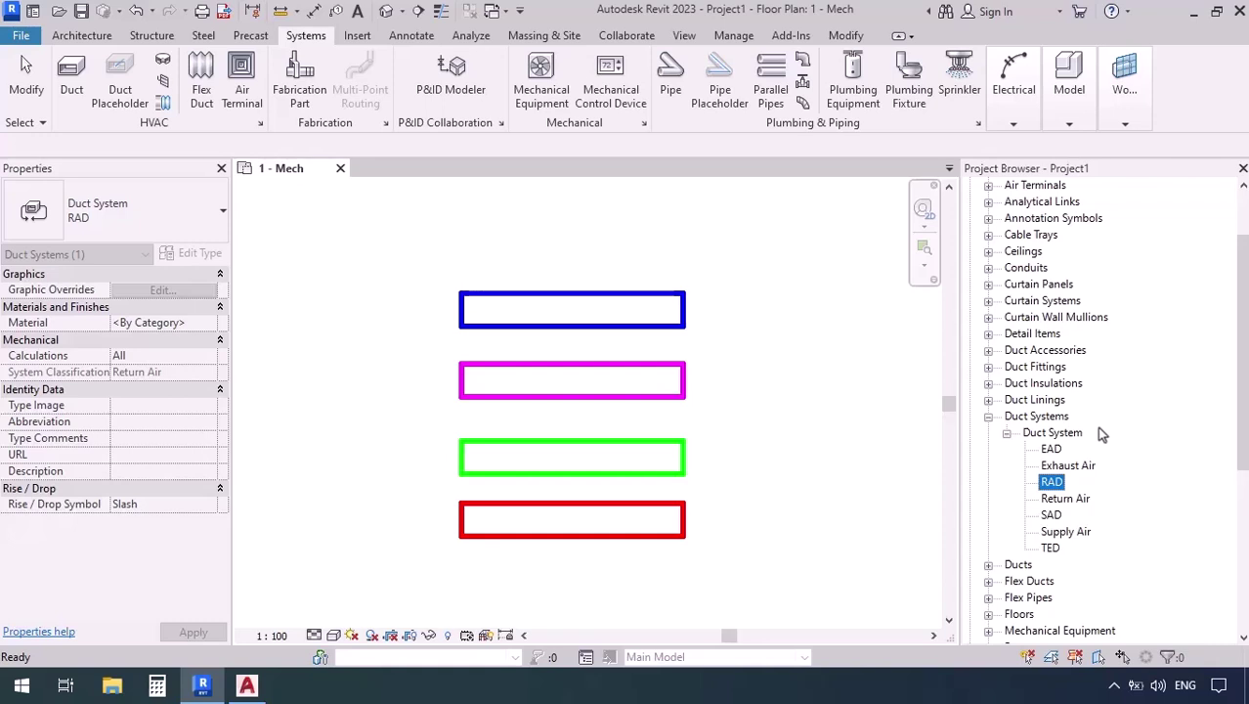
Duplicate the Supply Air duct system type and rename the copy FAD
{"action": "left_click", "coordinate": [1075, 533]}
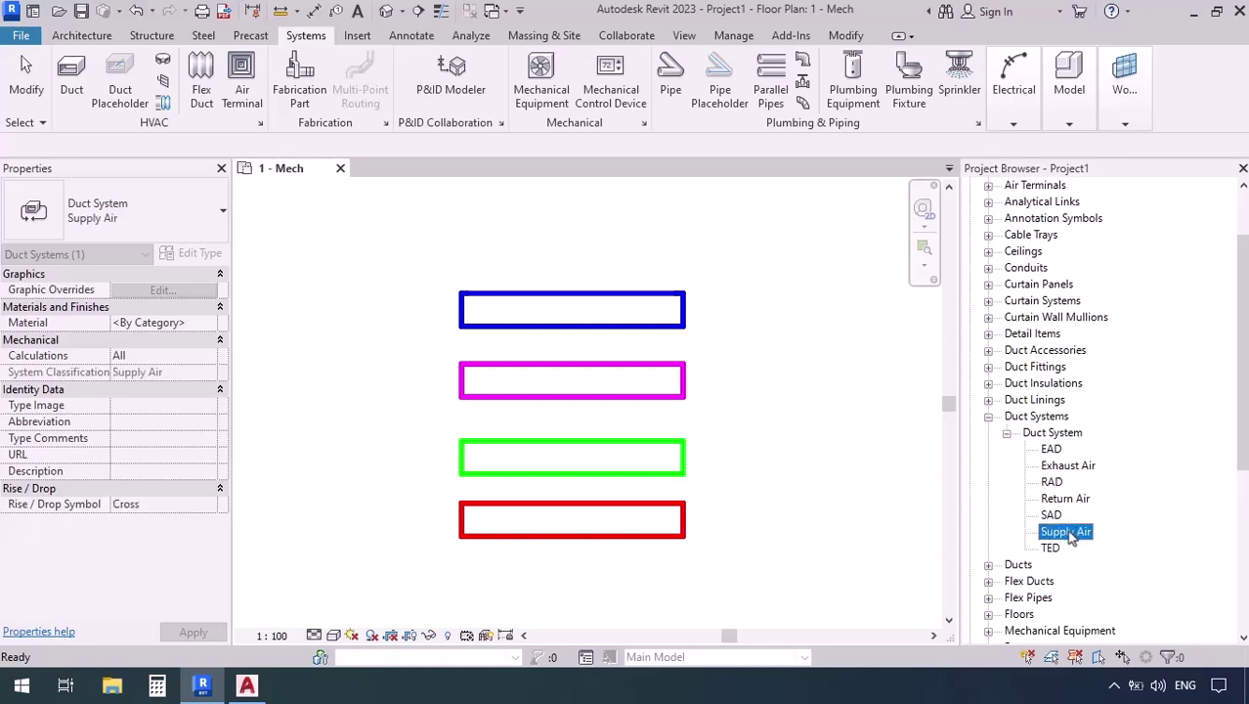
{"action": "right_click", "coordinate": [1068, 533]}
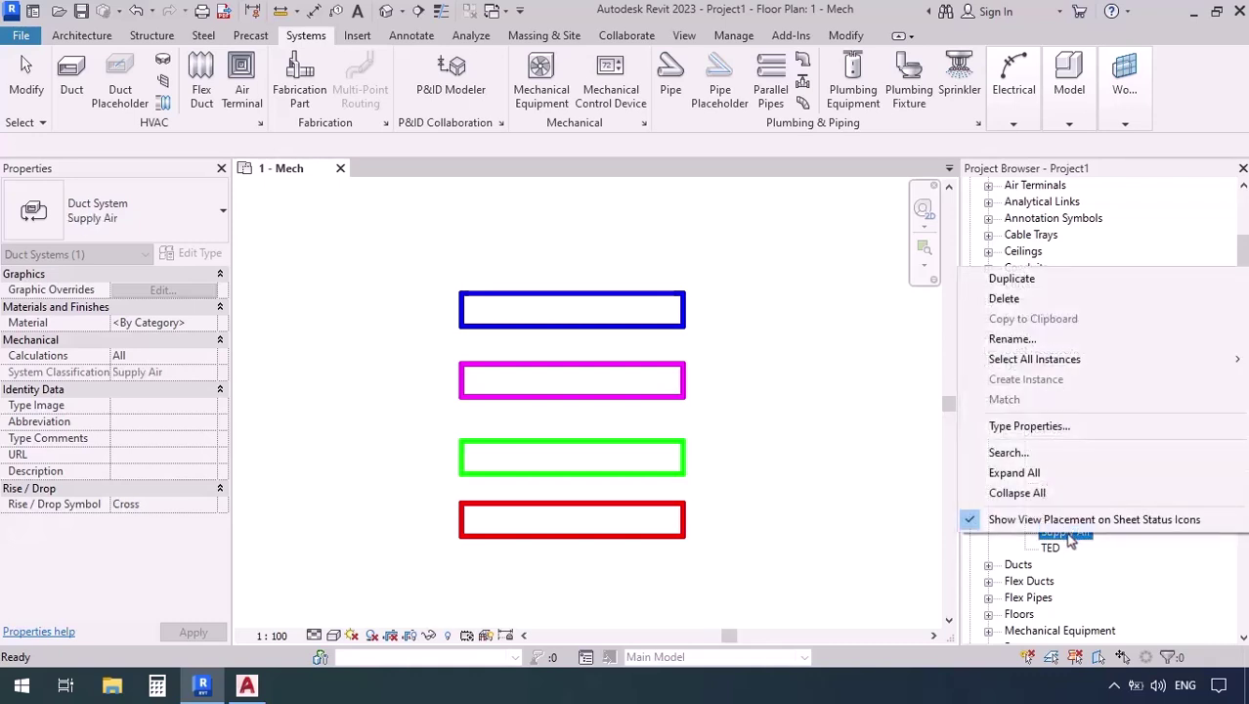
{"action": "left_click", "coordinate": [1011, 279]}
{"action": "left_click", "coordinate": [1070, 548]}
{"action": "right_click", "coordinate": [1073, 552]}
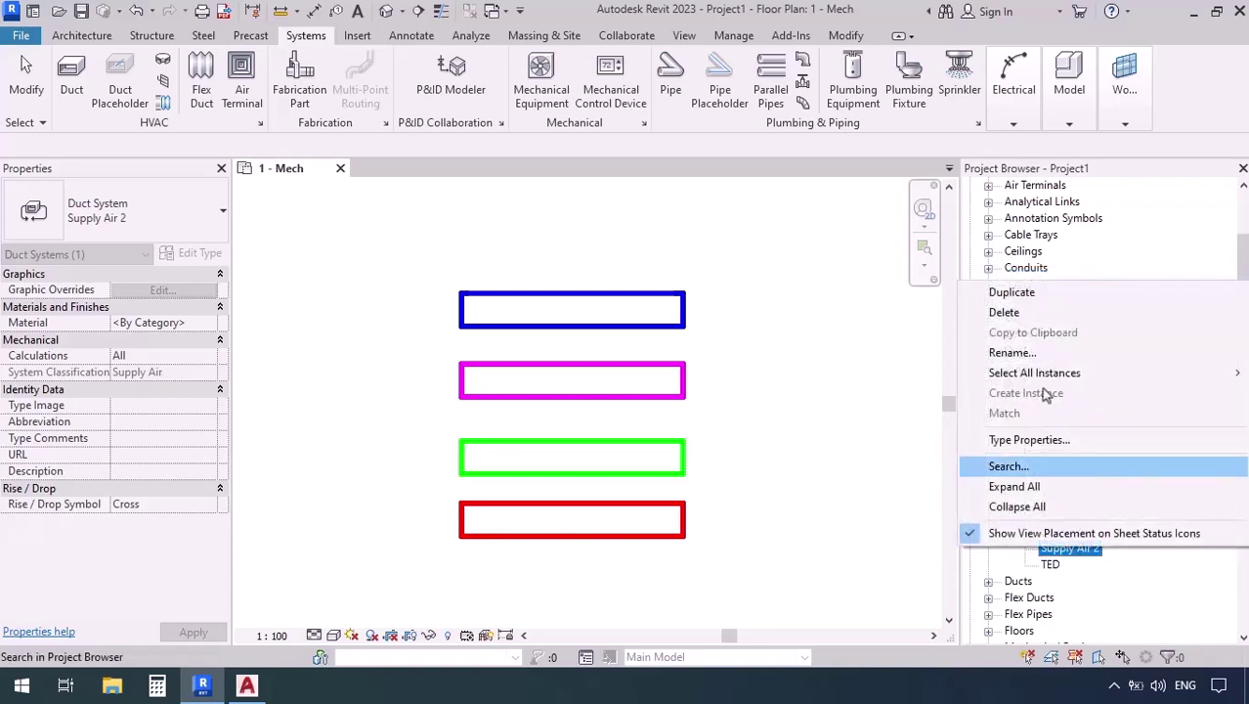
{"action": "left_click", "coordinate": [1007, 351]}
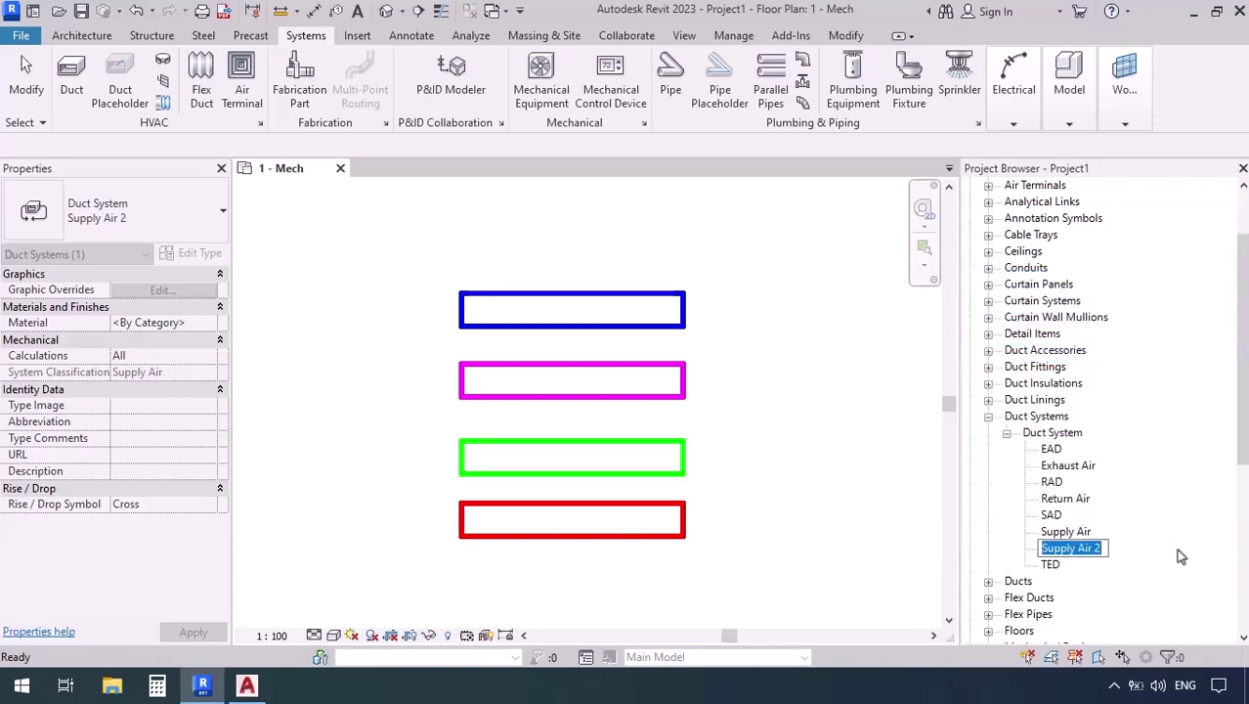
{"action": "type", "text": "FAD"}
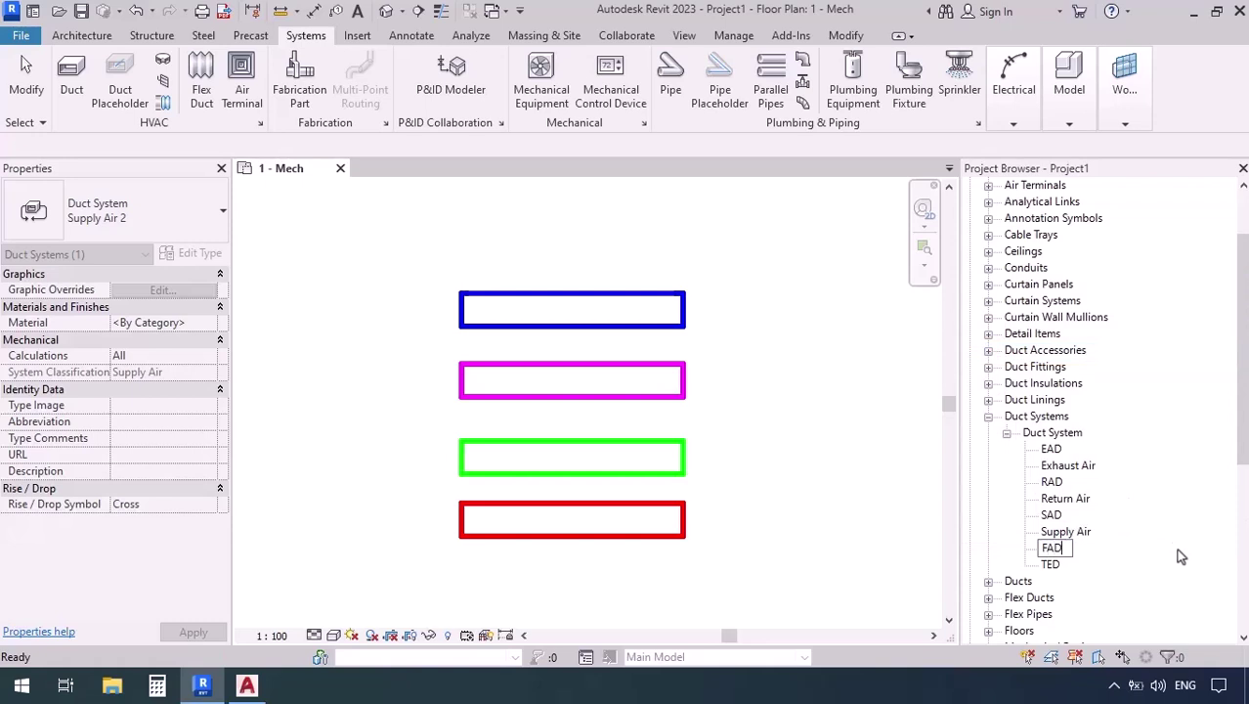
{"action": "key", "text": "Return"}
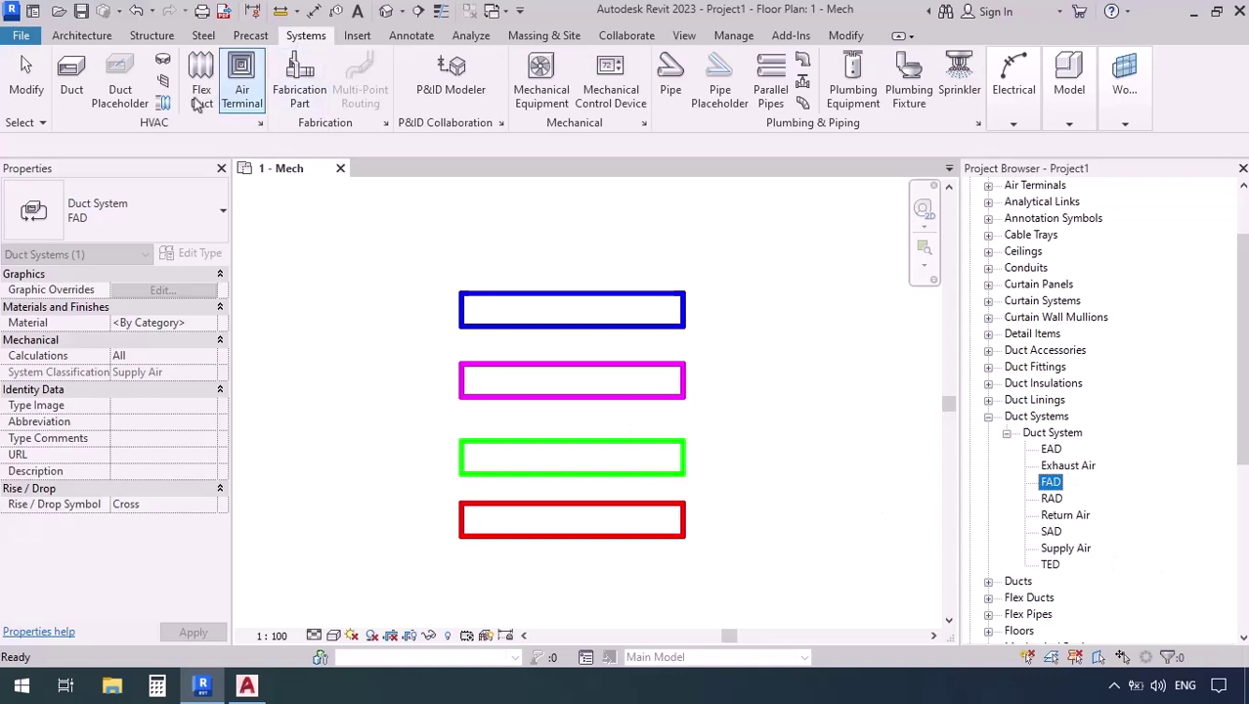
Start the Duct command, widen the properties palette and set the new duct's system type to FAD
{"action": "left_click", "coordinate": [71, 78]}
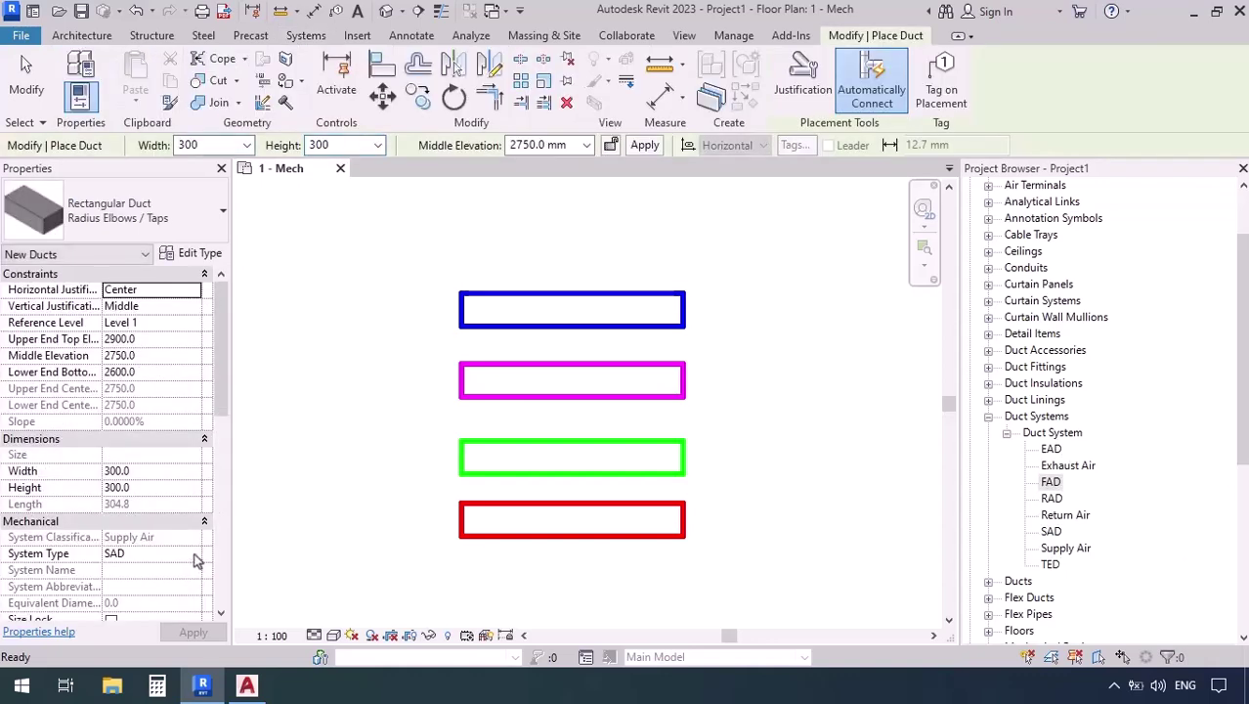
{"action": "left_click", "coordinate": [193, 554]}
{"action": "left_click", "coordinate": [193, 554]}
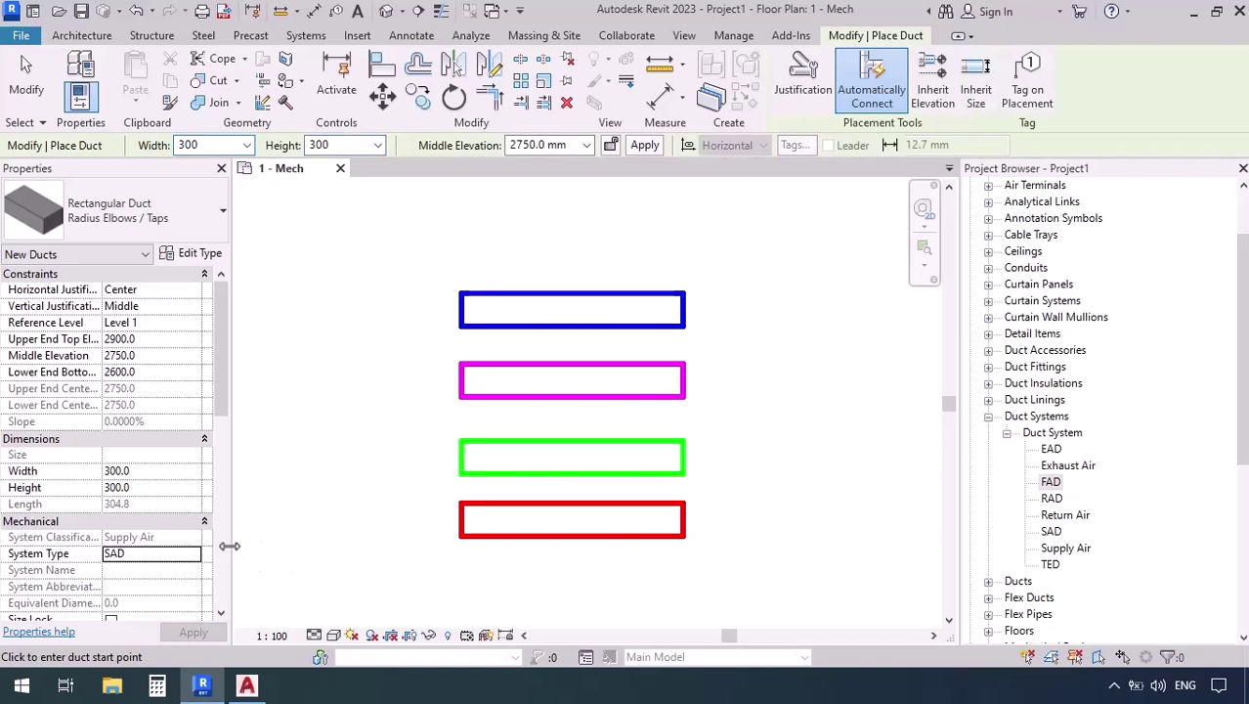
{"action": "left_click_drag", "start_coordinate": [235, 545], "coordinate": [285, 543]}
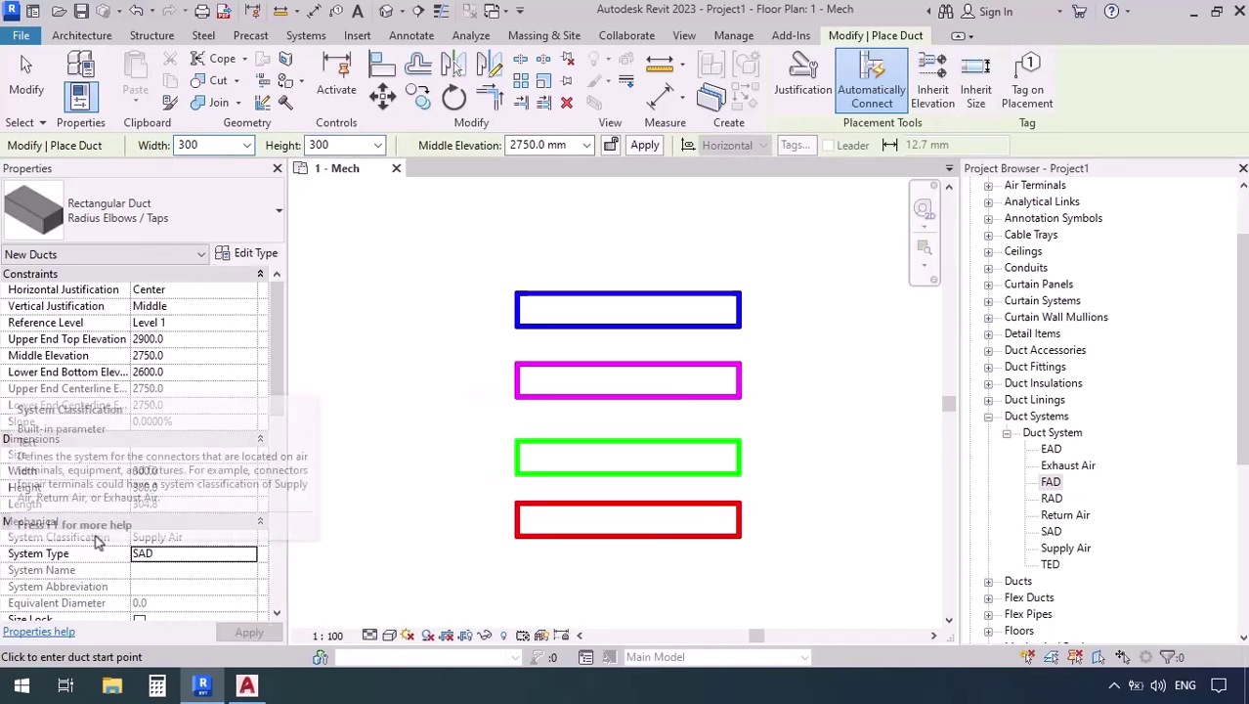
{"action": "left_click", "coordinate": [248, 557]}
{"action": "left_click", "coordinate": [148, 596]}
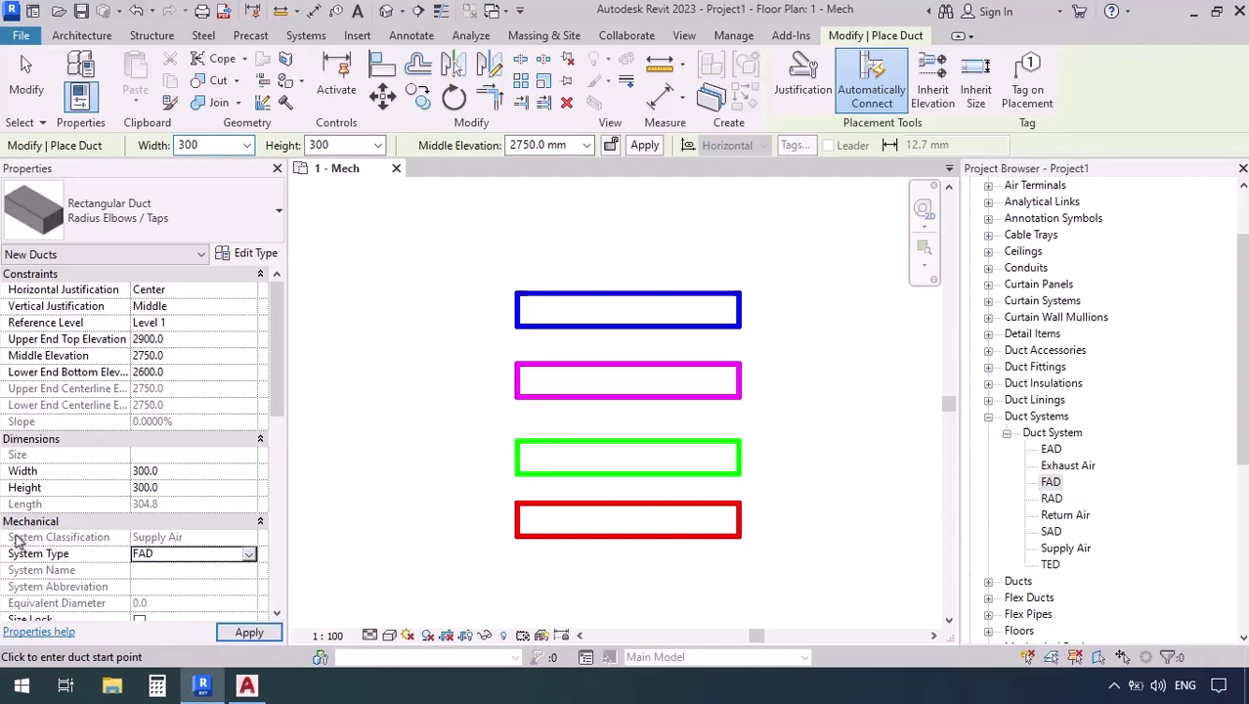
Switch the new duct's system type through EAD, TED and SAD and back to FAD to compare their system classifications
{"action": "left_click", "coordinate": [250, 554]}
{"action": "left_click", "coordinate": [144, 571]}
{"action": "left_click", "coordinate": [249, 554]}
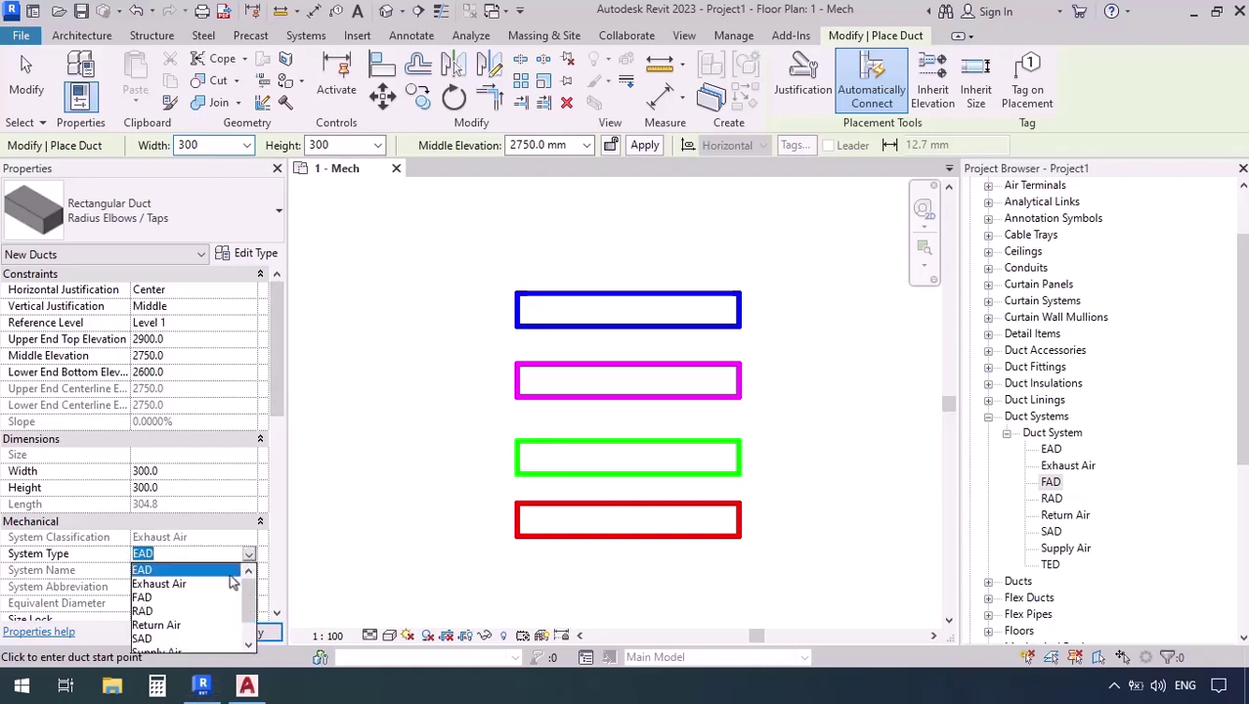
{"action": "scroll", "coordinate": [203, 604], "scroll_direction": "down", "scroll_amount": 1}
{"action": "left_click", "coordinate": [142, 640]}
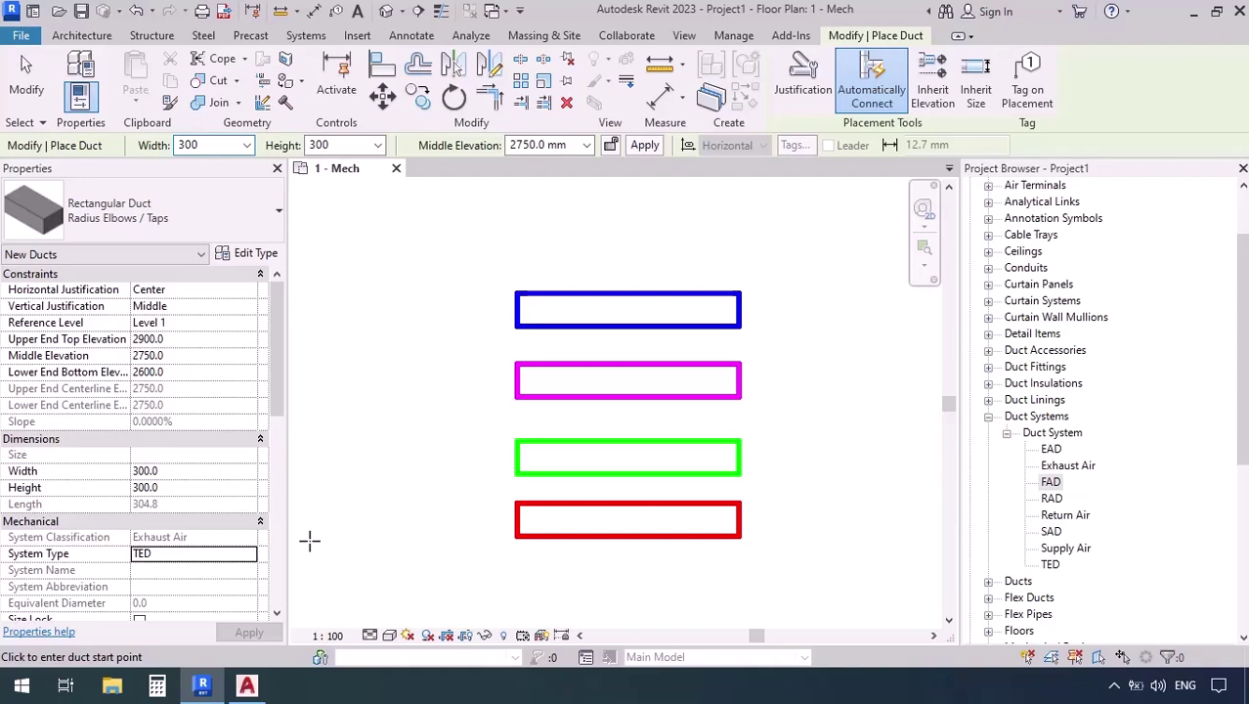
{"action": "left_click", "coordinate": [251, 554]}
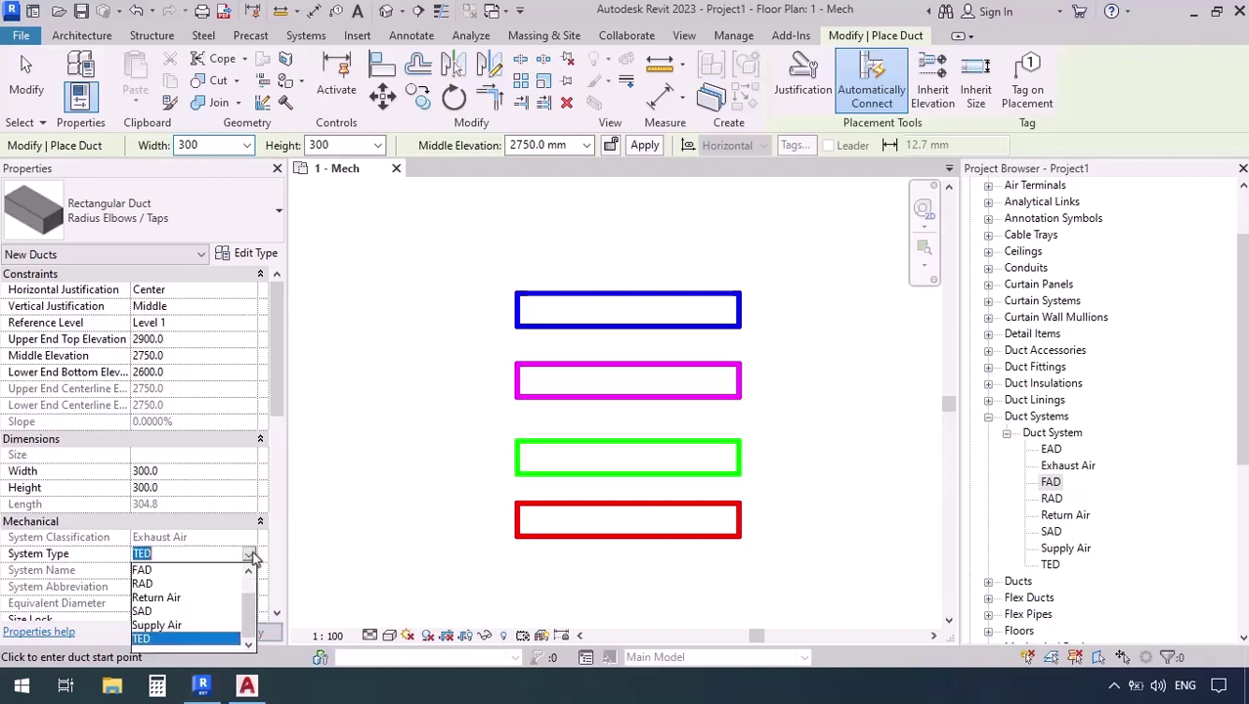
{"action": "left_click", "coordinate": [153, 609]}
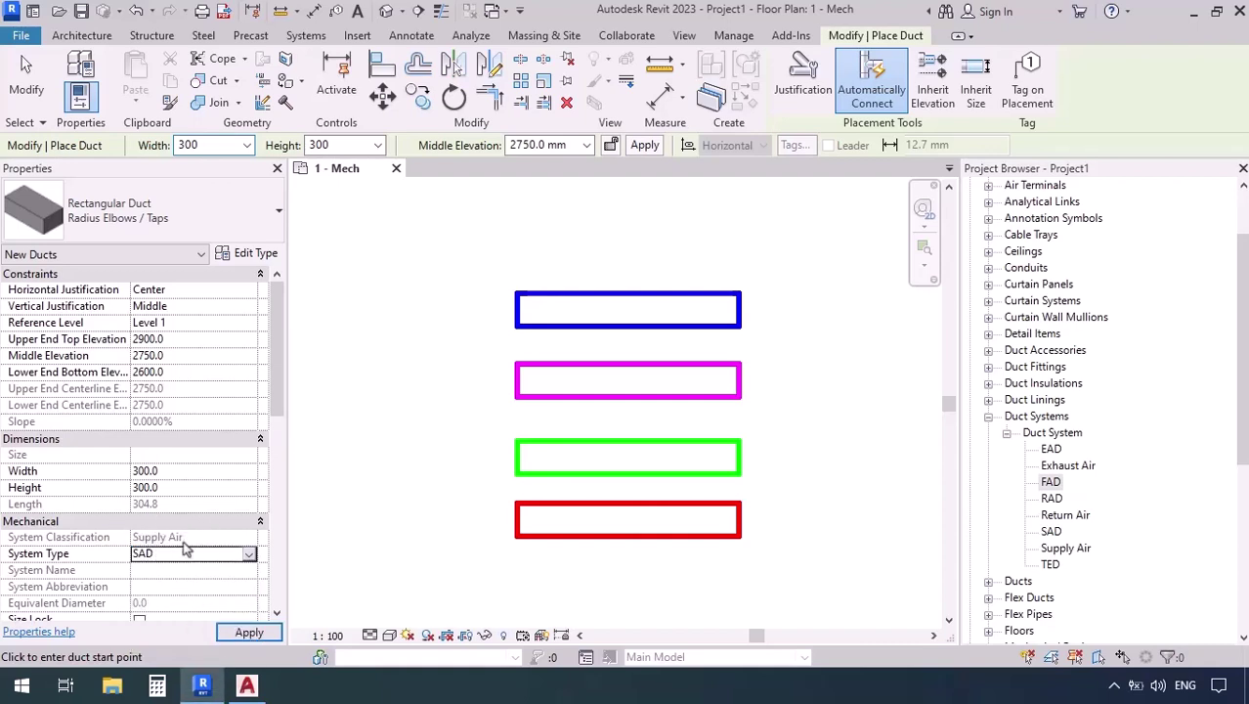
{"action": "left_click", "coordinate": [250, 555]}
{"action": "left_click", "coordinate": [154, 598]}
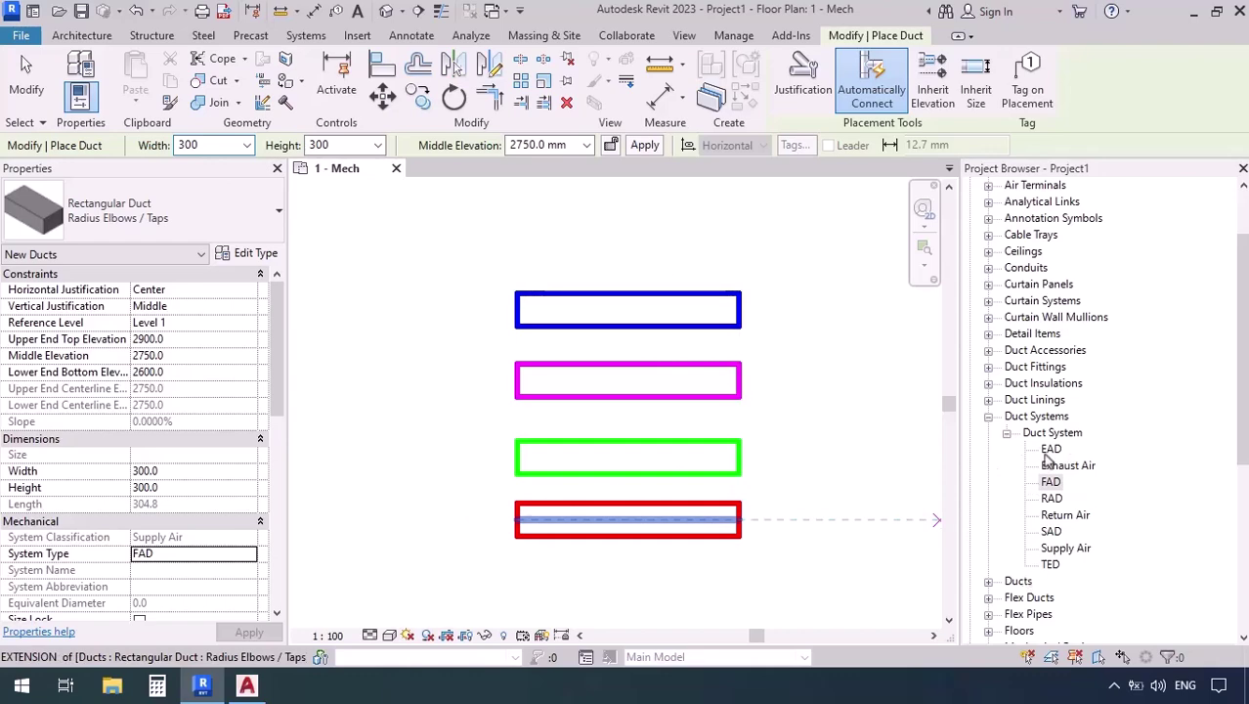
Override the line color of the EAD duct system type with dark green, RGB 000-128-000
{"action": "left_click", "coordinate": [1050, 450]}
{"action": "right_click", "coordinate": [1048, 454]}
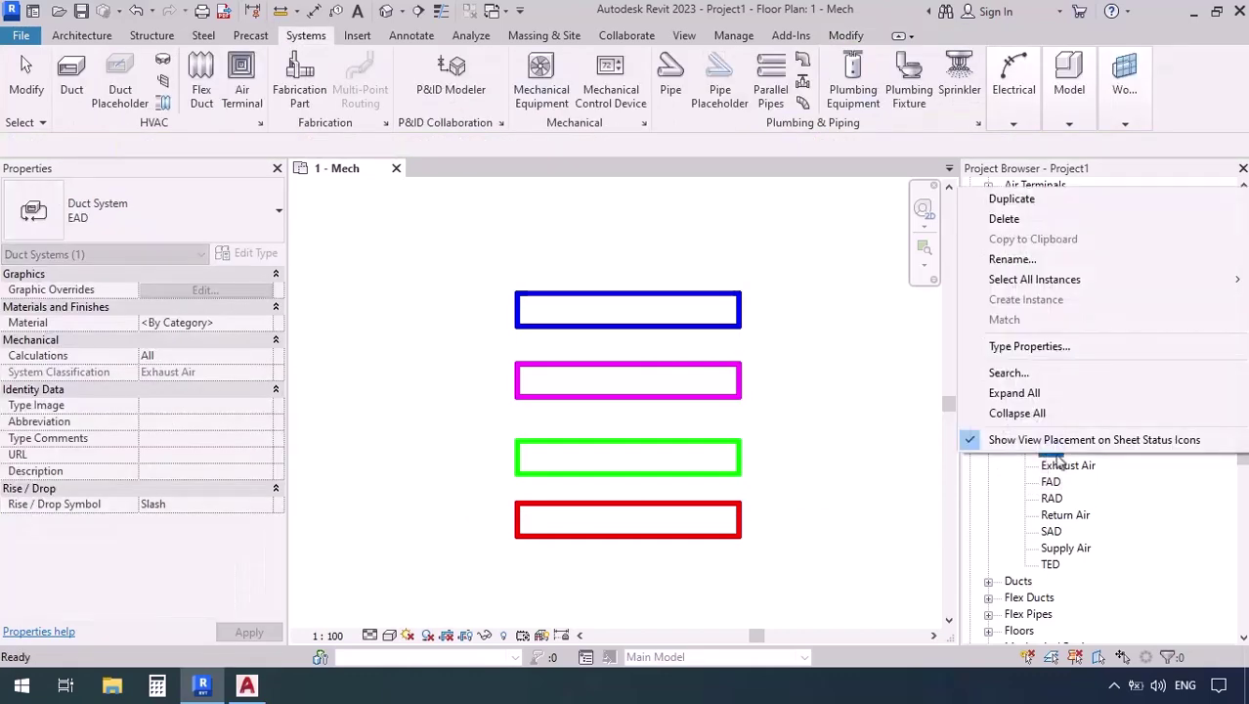
{"action": "left_click", "coordinate": [1031, 348]}
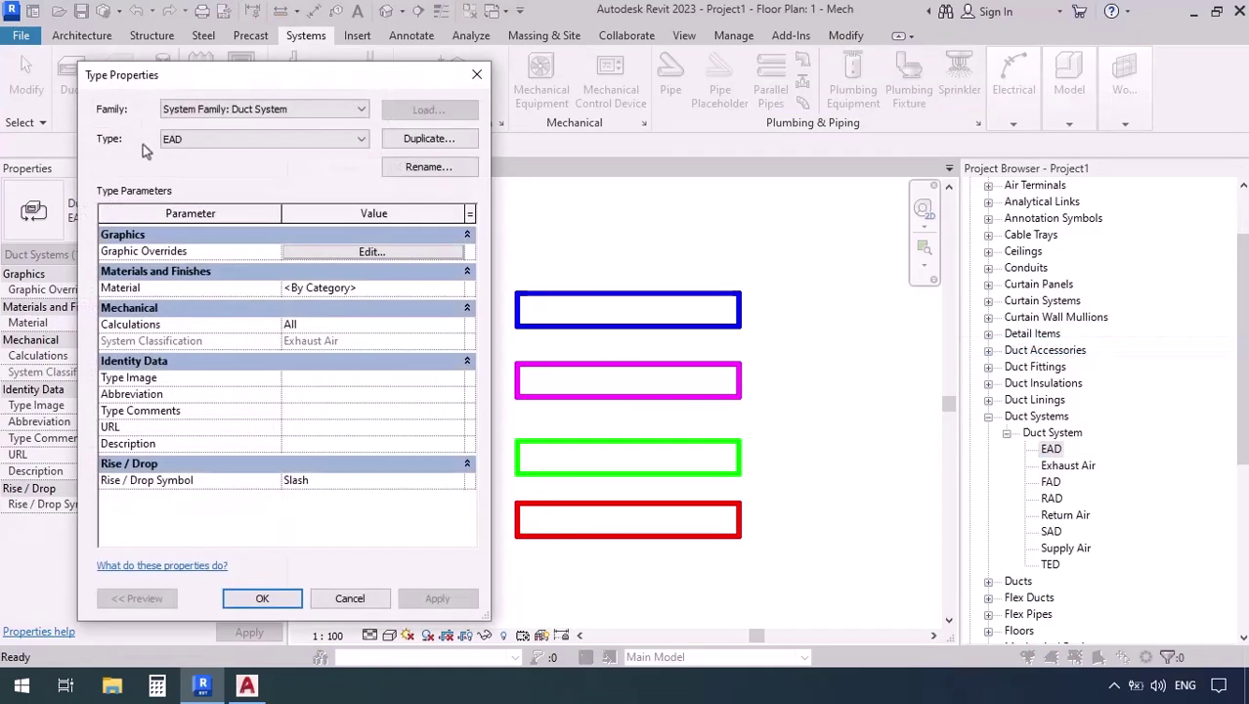
{"action": "left_click", "coordinate": [400, 256]}
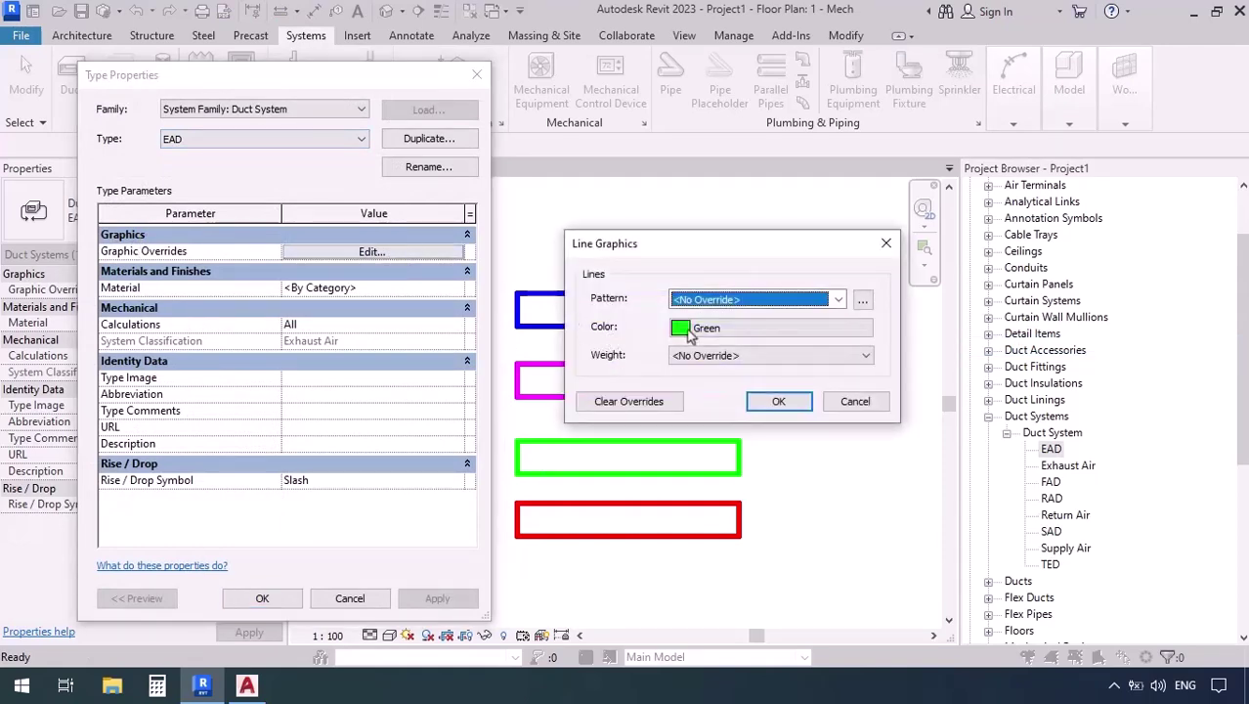
{"action": "left_click", "coordinate": [689, 329]}
{"action": "left_click", "coordinate": [590, 262]}
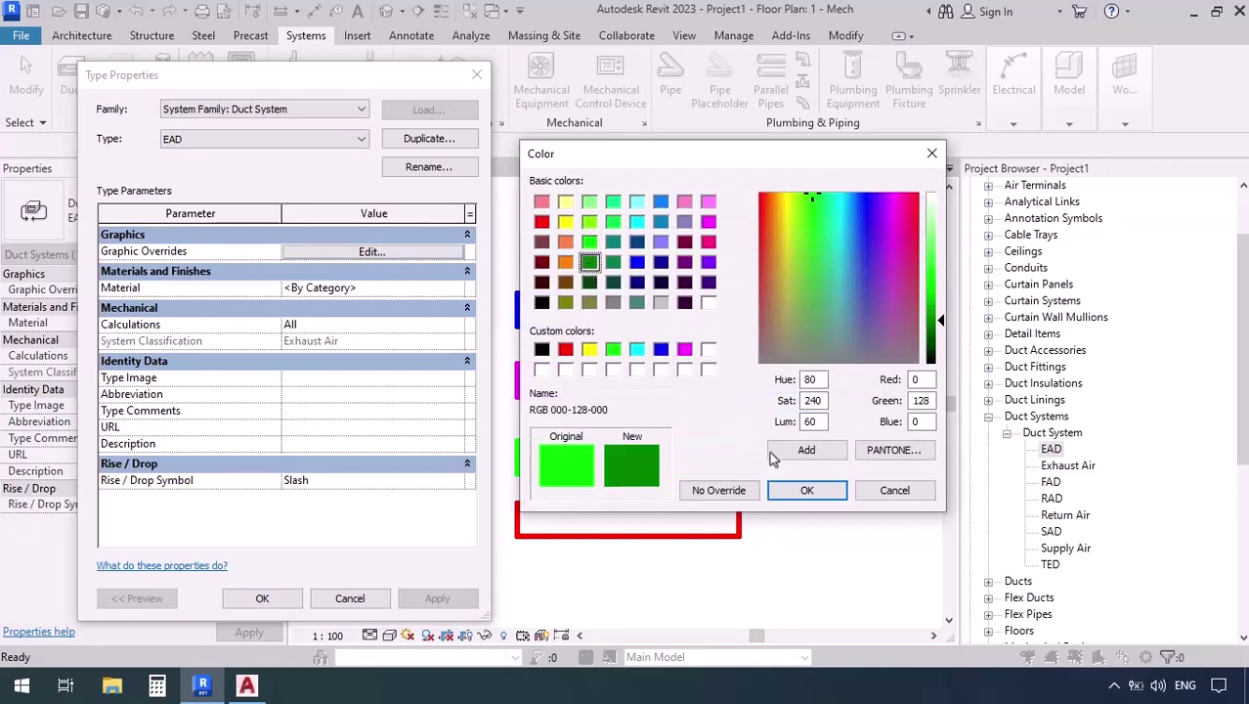
{"action": "left_click", "coordinate": [803, 489]}
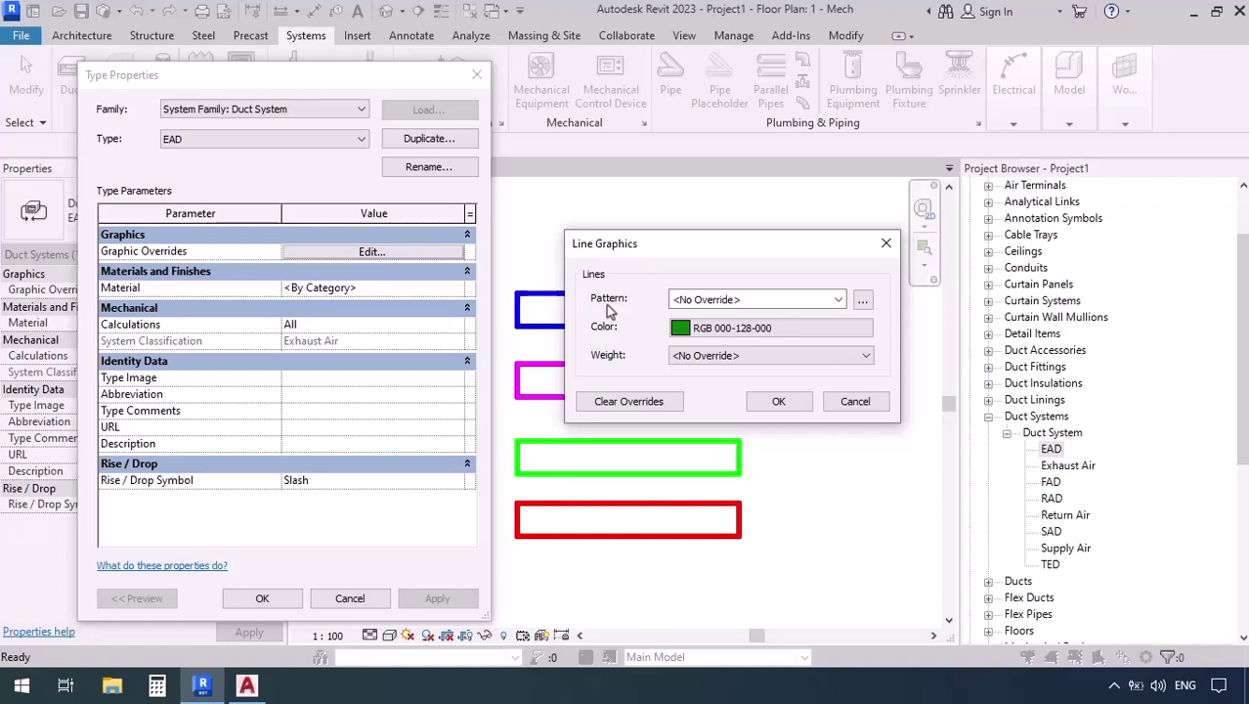
Set the EAD system type's line pattern to Dash dot and its line weight to 7, and apply the overrides
{"action": "left_click", "coordinate": [838, 300]}
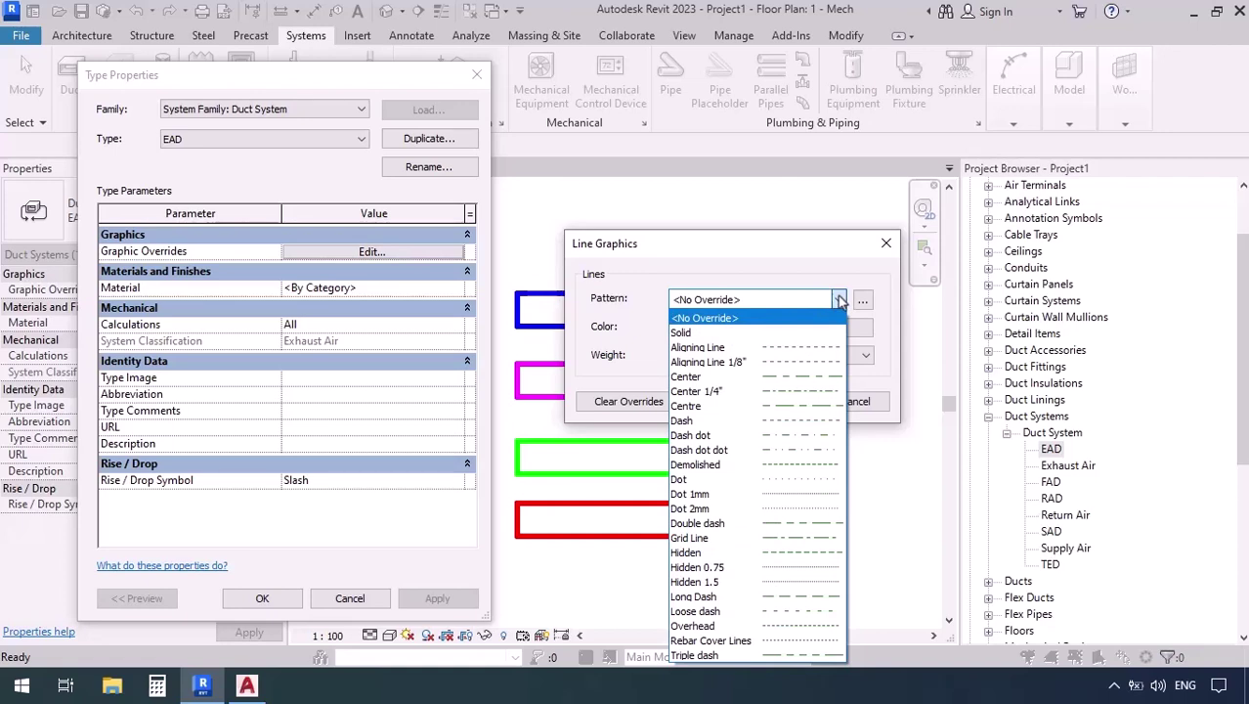
{"action": "left_click", "coordinate": [775, 436]}
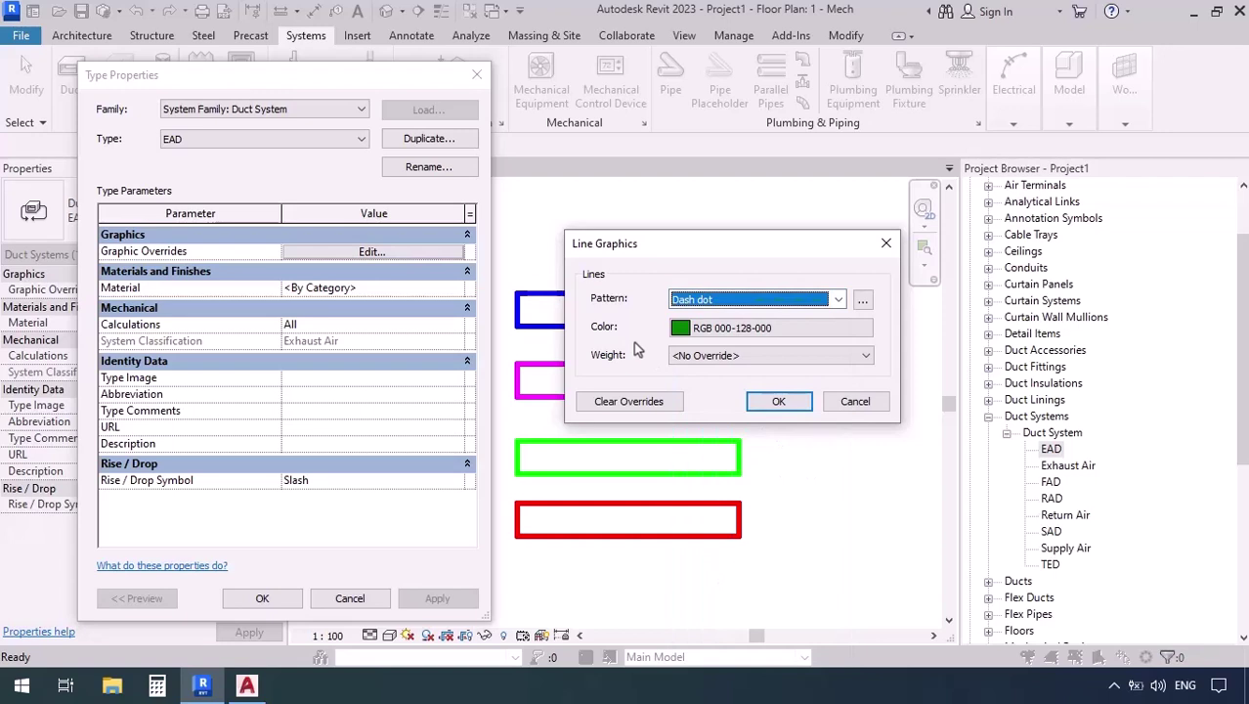
{"action": "left_click", "coordinate": [715, 357]}
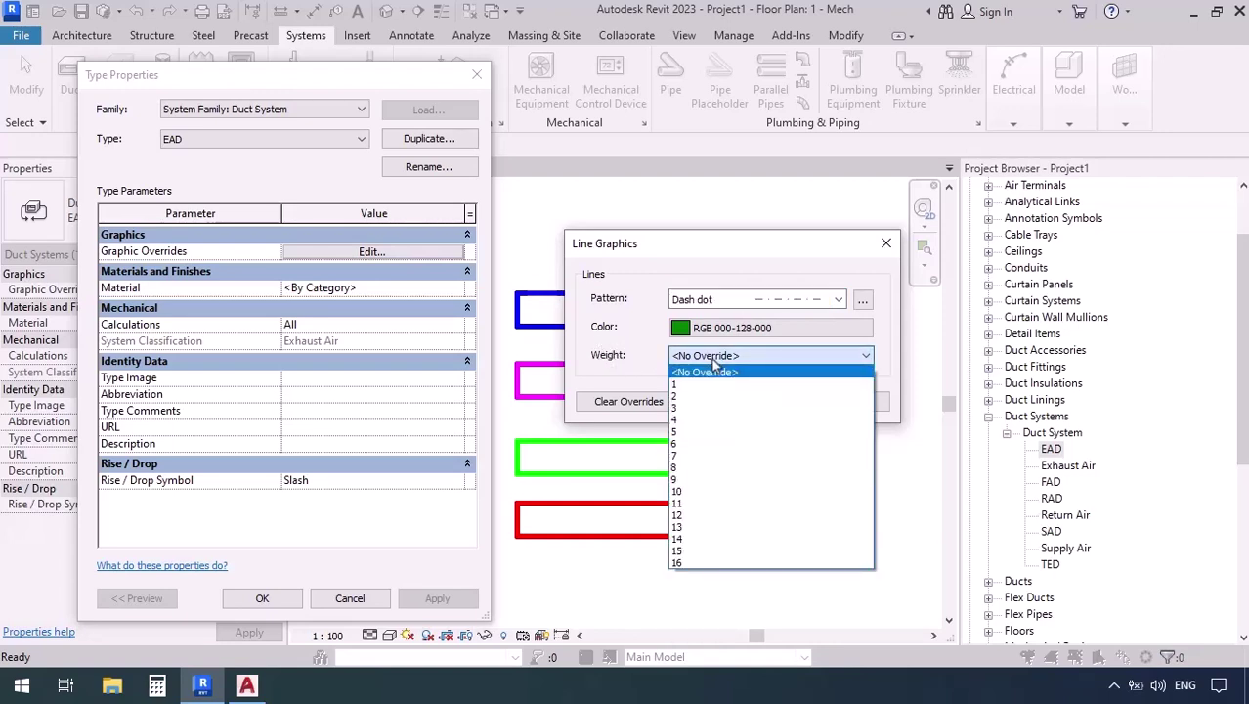
{"action": "left_click", "coordinate": [682, 457]}
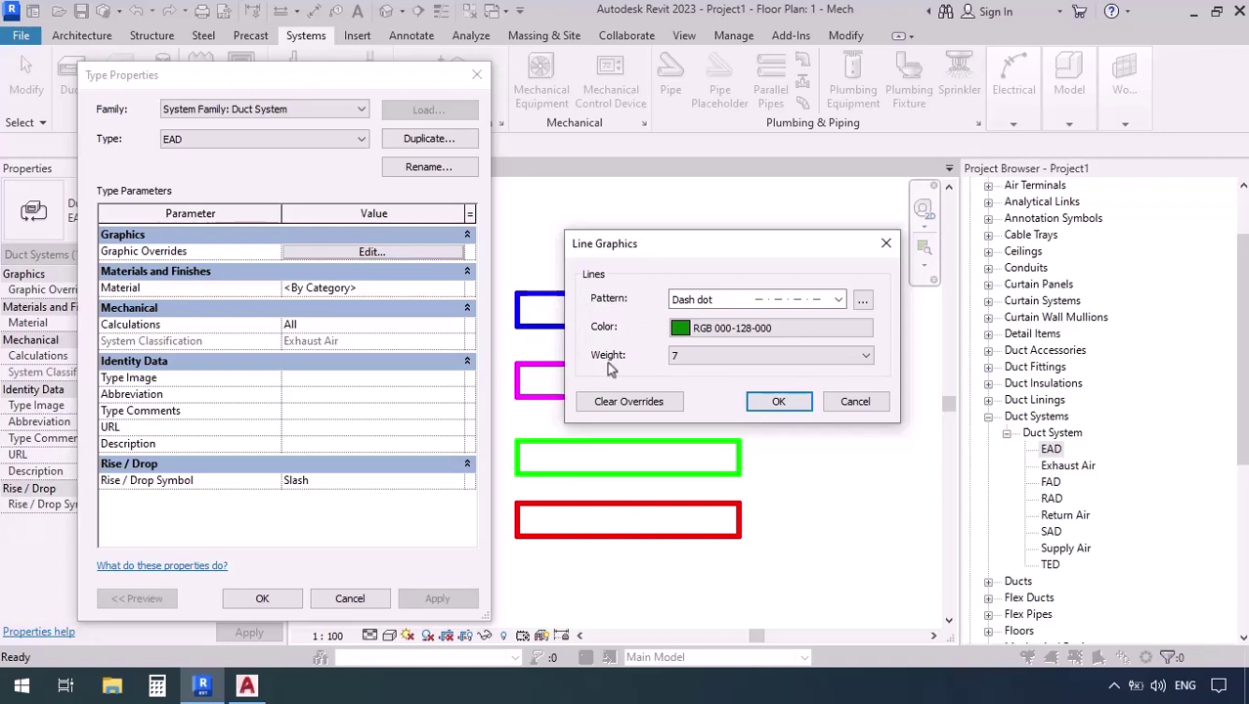
{"action": "left_click", "coordinate": [774, 402]}
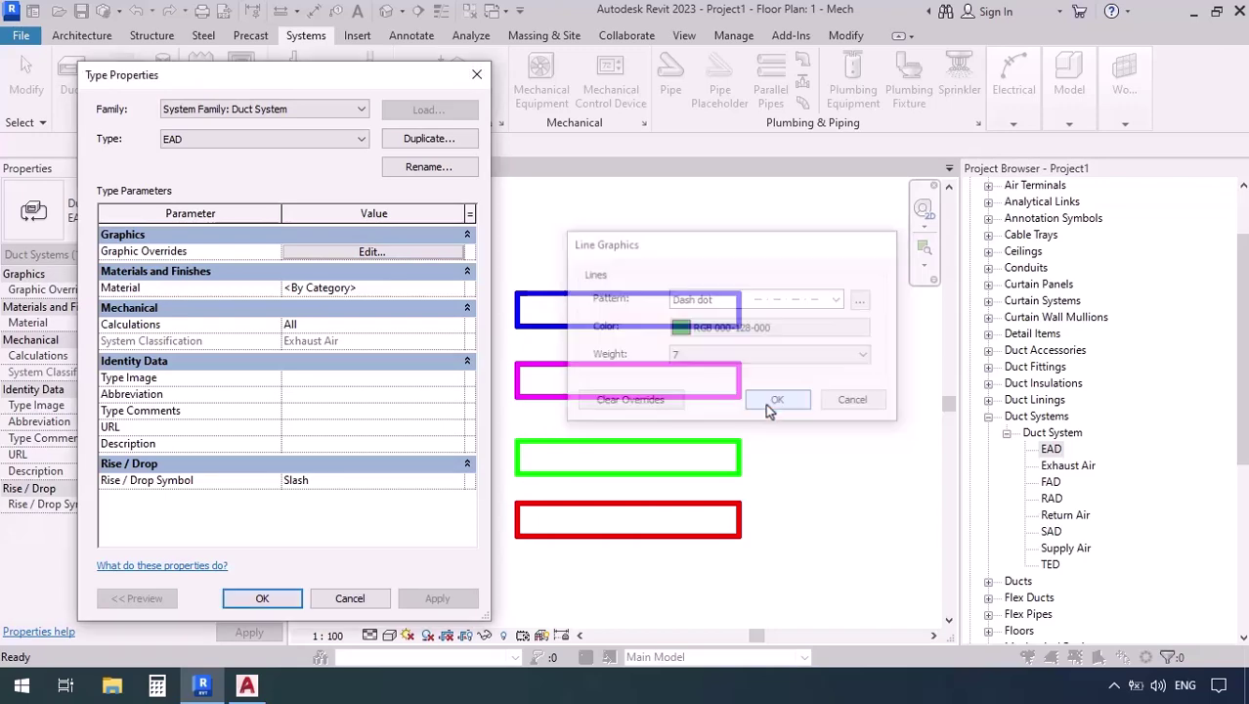
{"action": "left_click", "coordinate": [278, 600]}
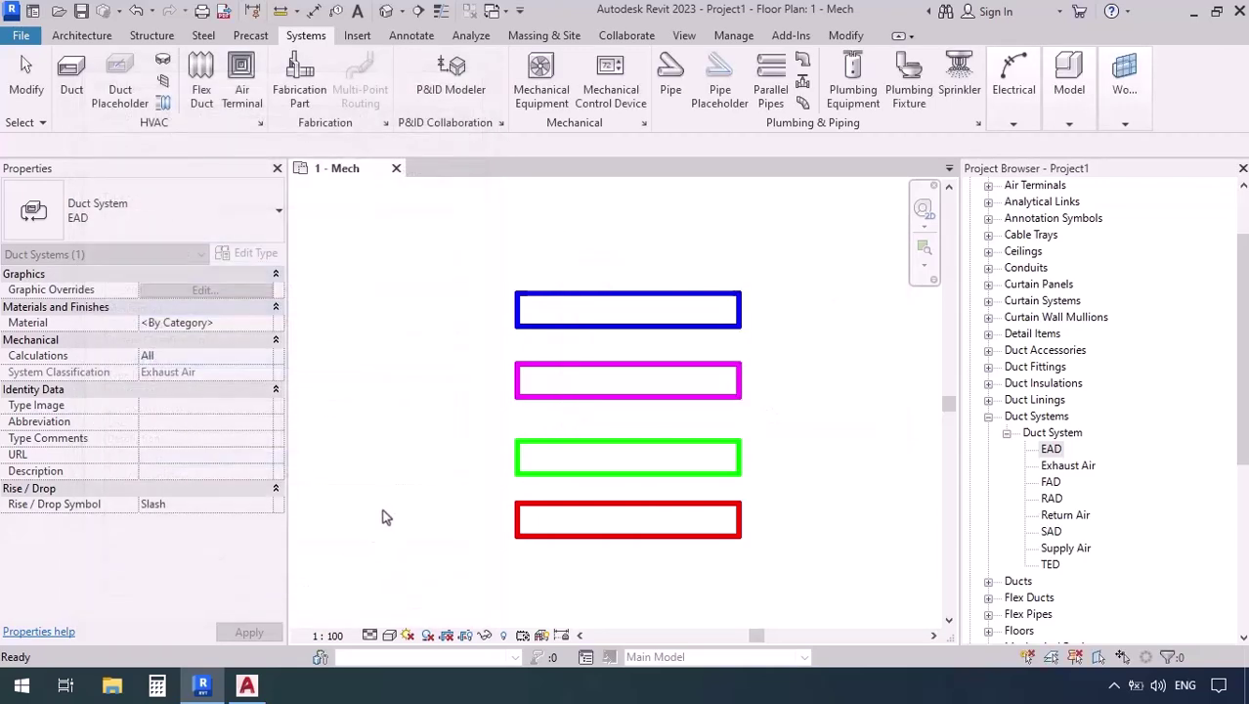
Draw a horizontal 300 x 300 mm duct of system type EAD above the blue duct, matching its length
{"action": "left_click", "coordinate": [74, 79]}
{"action": "left_click", "coordinate": [249, 554]}
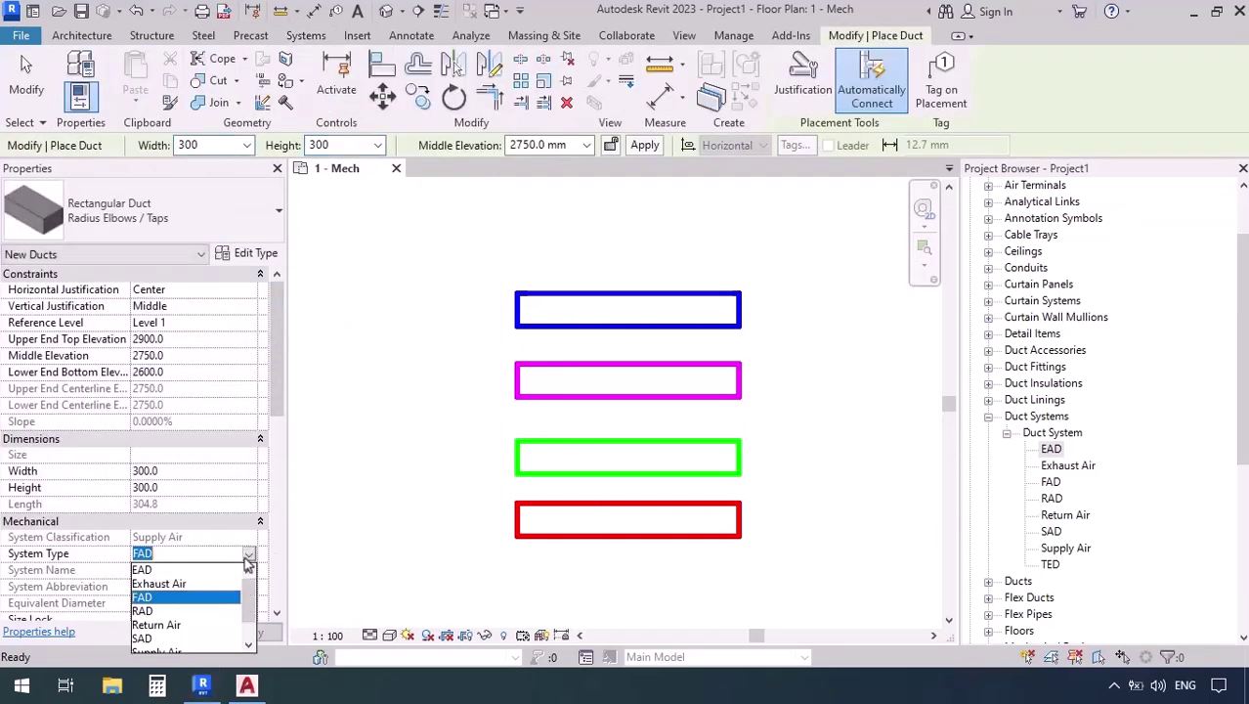
{"action": "left_click", "coordinate": [512, 233]}
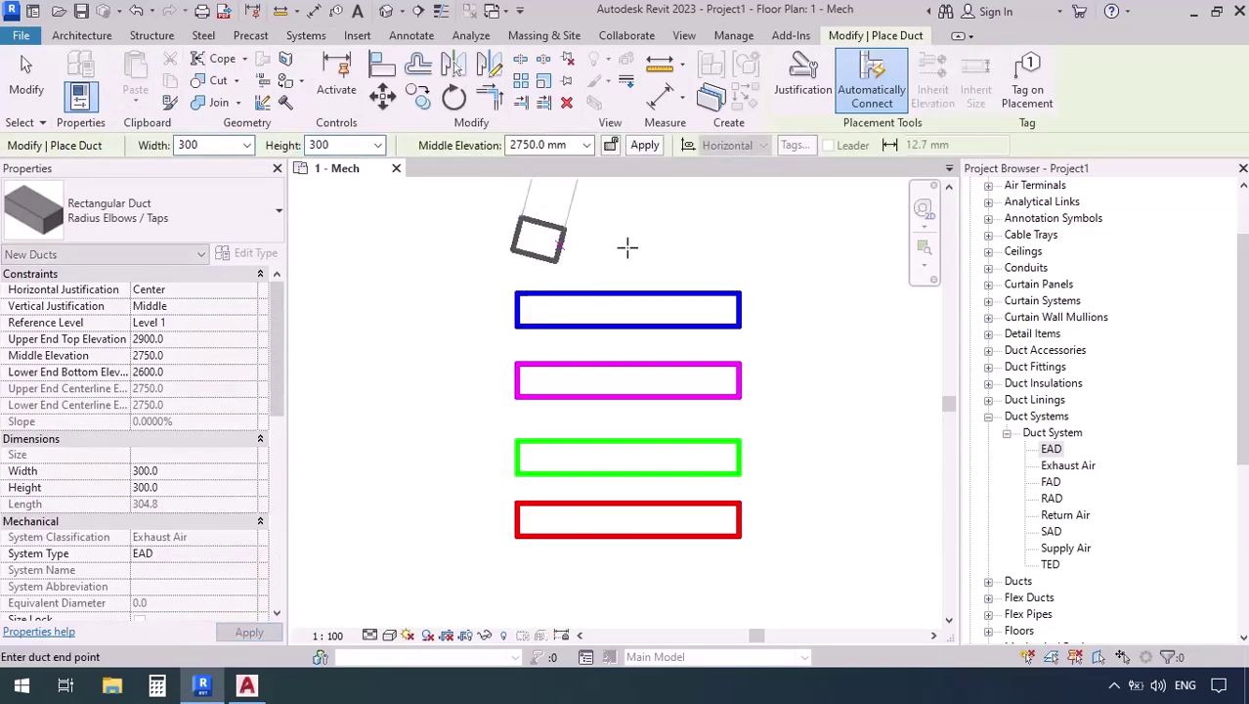
{"action": "left_click", "coordinate": [739, 232]}
{"action": "key", "text": "Escape"}
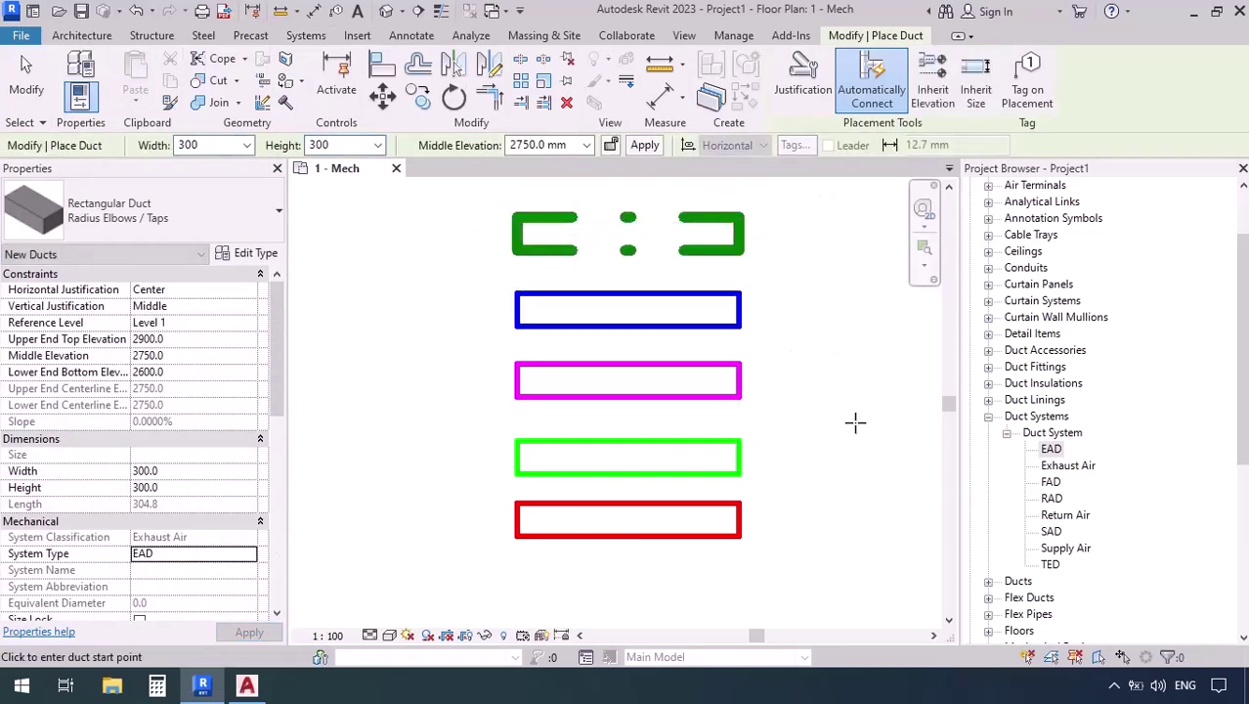
Turn the thin lines display on and back off to compare how the ducts' line weights are shown
{"action": "scroll", "coordinate": [814, 201], "scroll_direction": "up", "scroll_amount": 3}
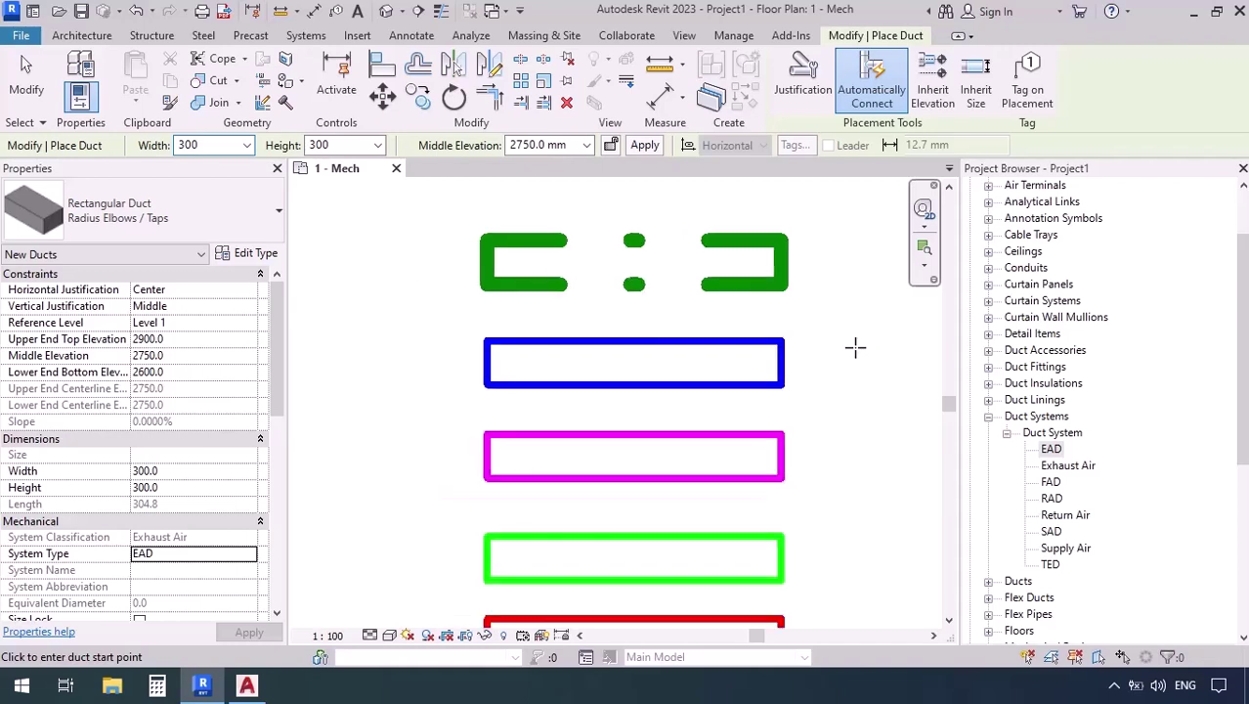
{"action": "scroll", "coordinate": [823, 354], "scroll_direction": "down", "scroll_amount": 1}
{"action": "scroll", "coordinate": [766, 285], "scroll_direction": "down", "scroll_amount": 1}
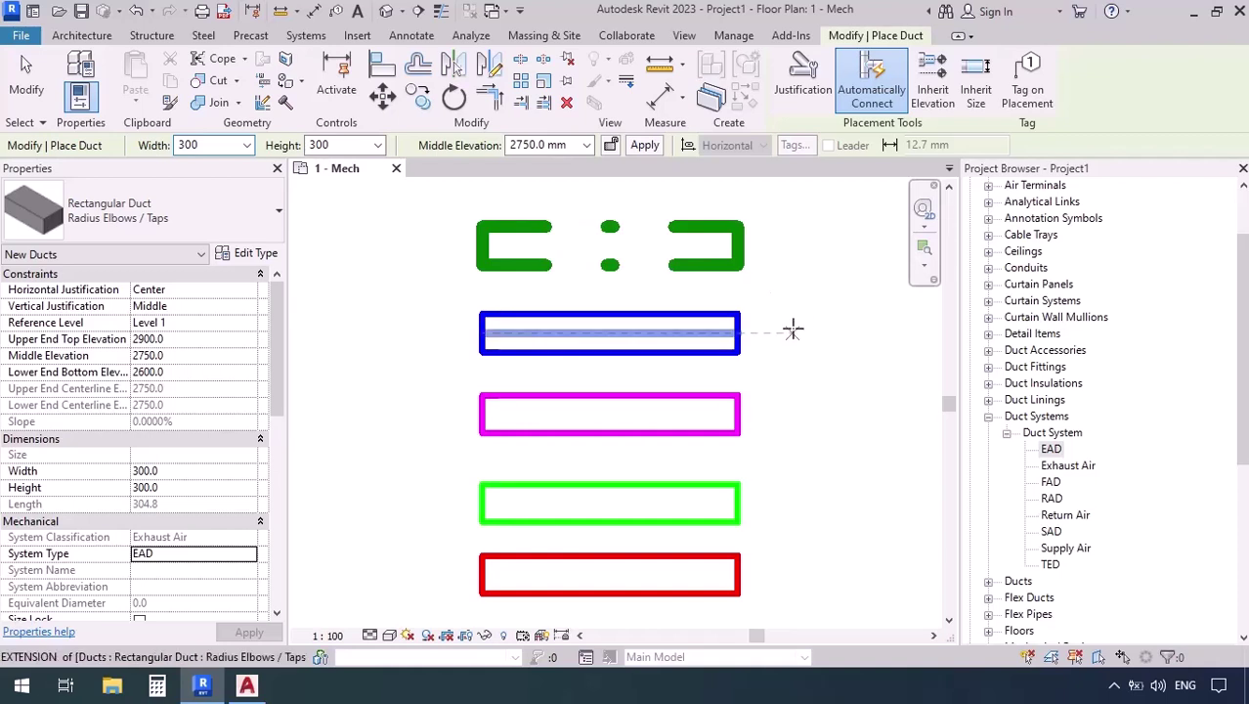
{"action": "left_click", "coordinate": [442, 11]}
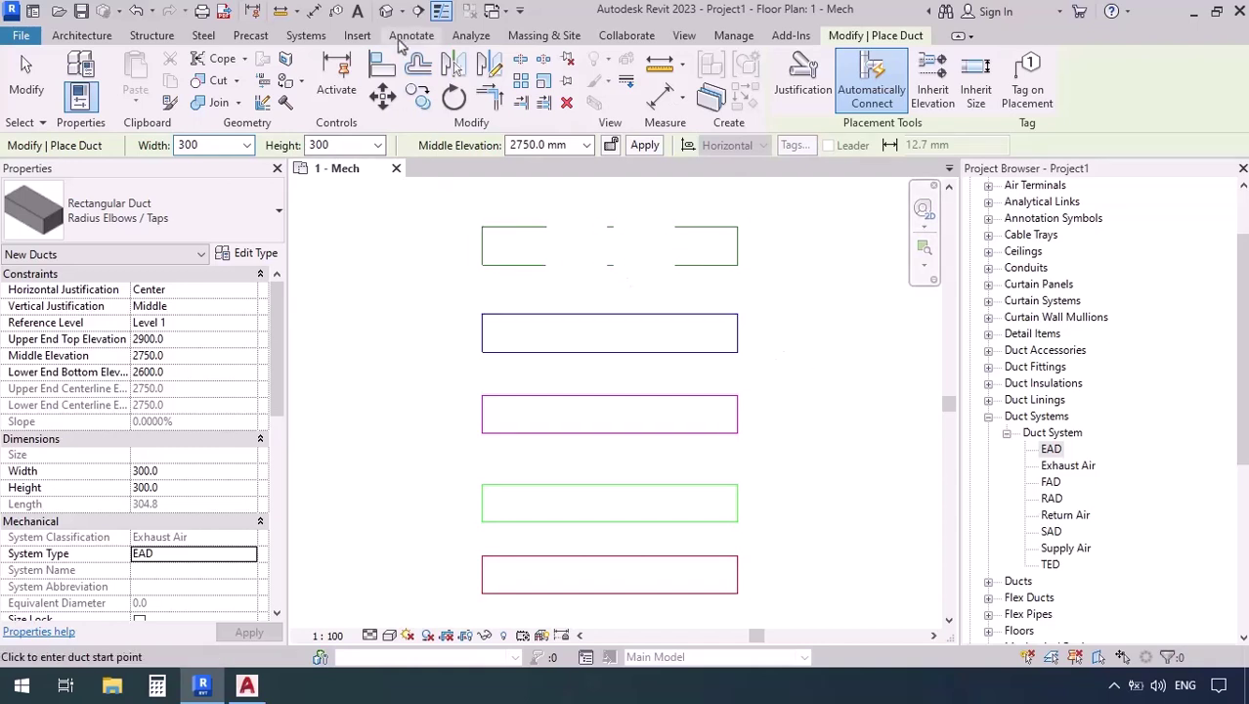
{"action": "key", "text": "t"}
{"action": "key", "text": "l"}
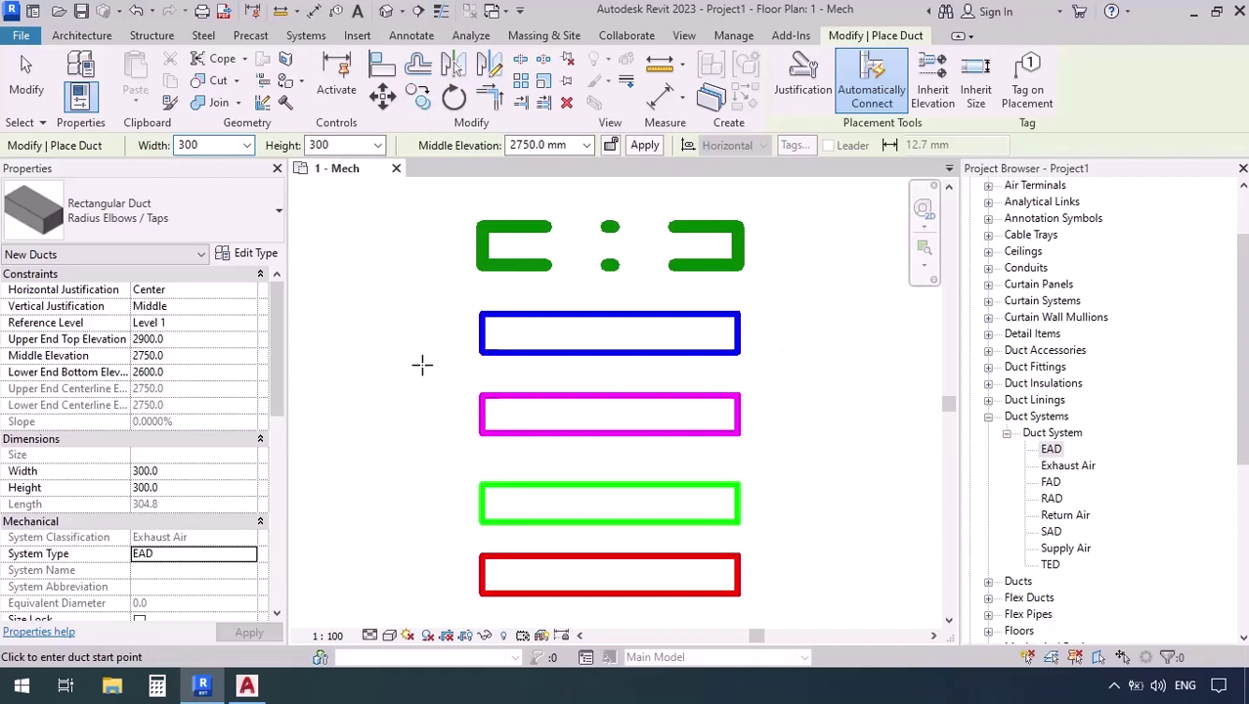
Set the scale of the floor plan view to 1:500
{"action": "left_click", "coordinate": [322, 636]}
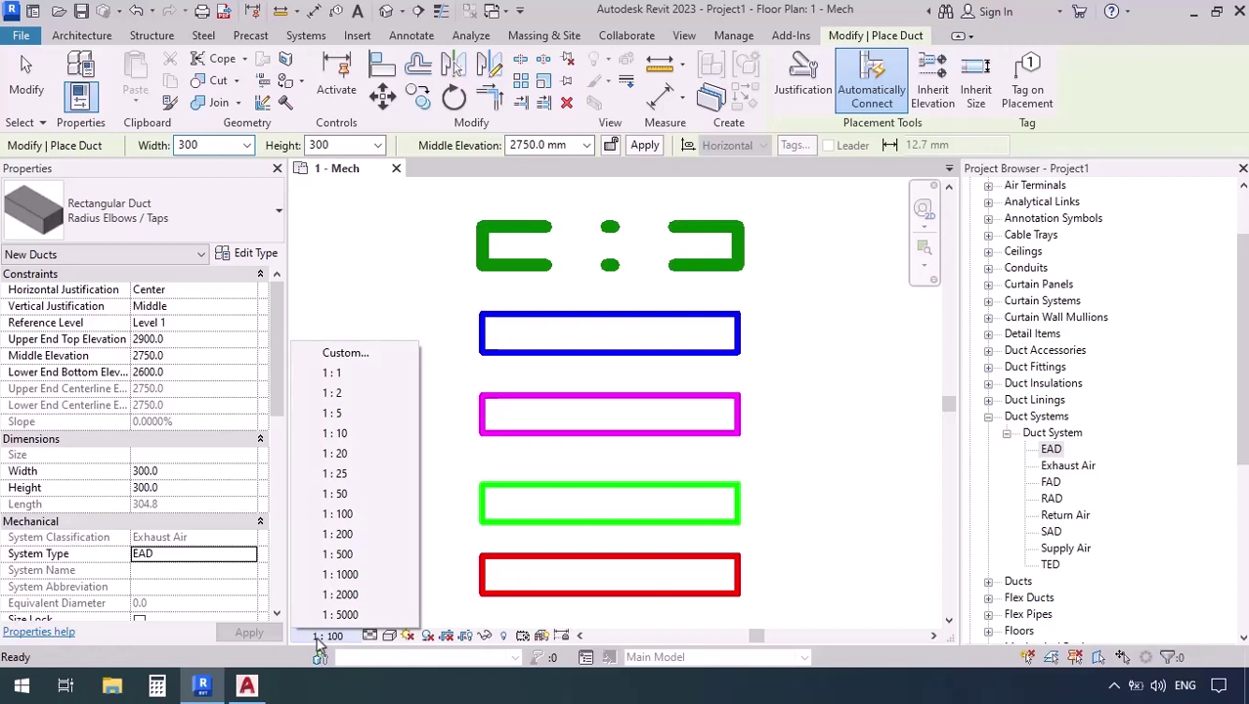
{"action": "left_click", "coordinate": [338, 554]}
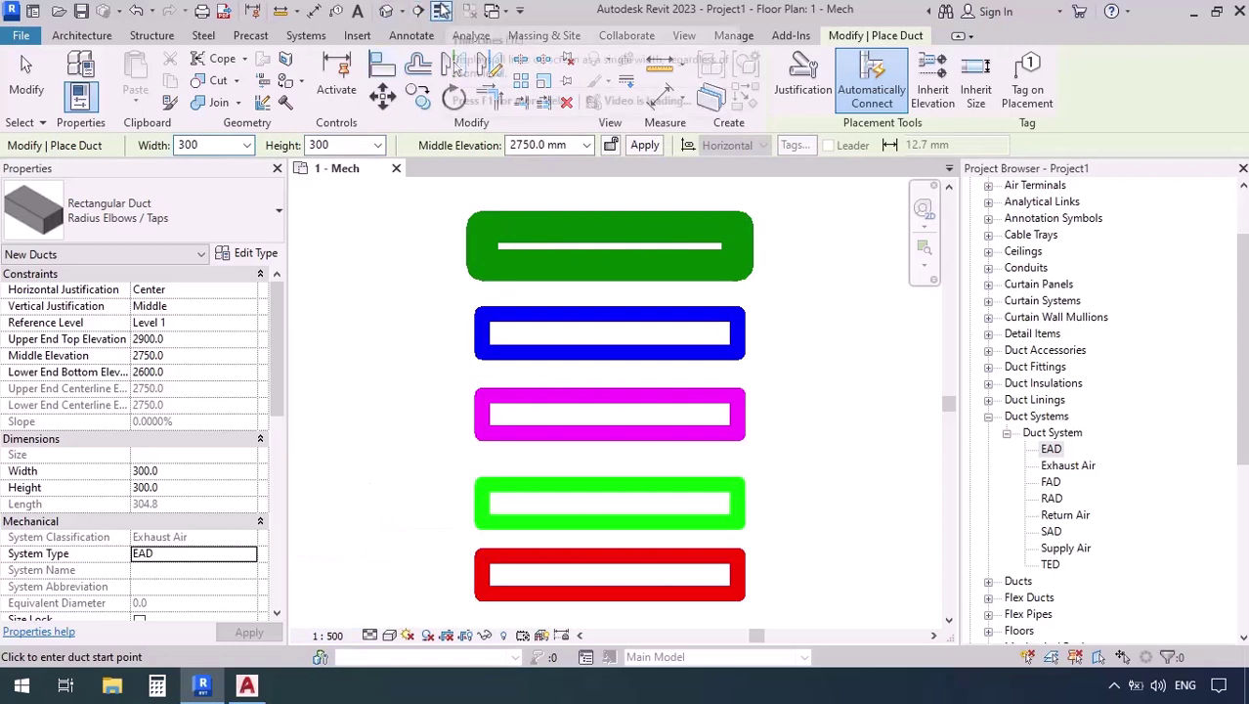
Turn on the thin lines display and look closely at the outline of the green EAD duct
{"action": "left_click", "coordinate": [440, 10]}
{"action": "scroll", "coordinate": [635, 210], "scroll_direction": "up", "scroll_amount": 4}
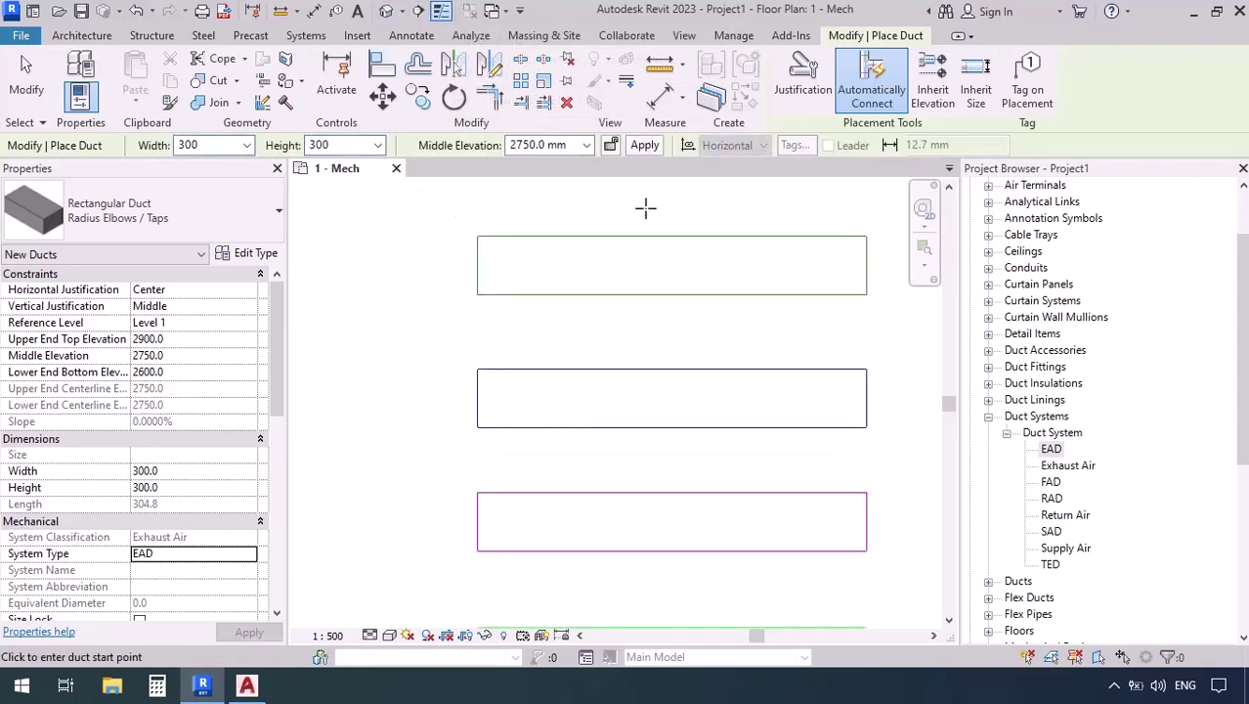
{"action": "scroll", "coordinate": [613, 281], "scroll_direction": "down", "scroll_amount": 3}
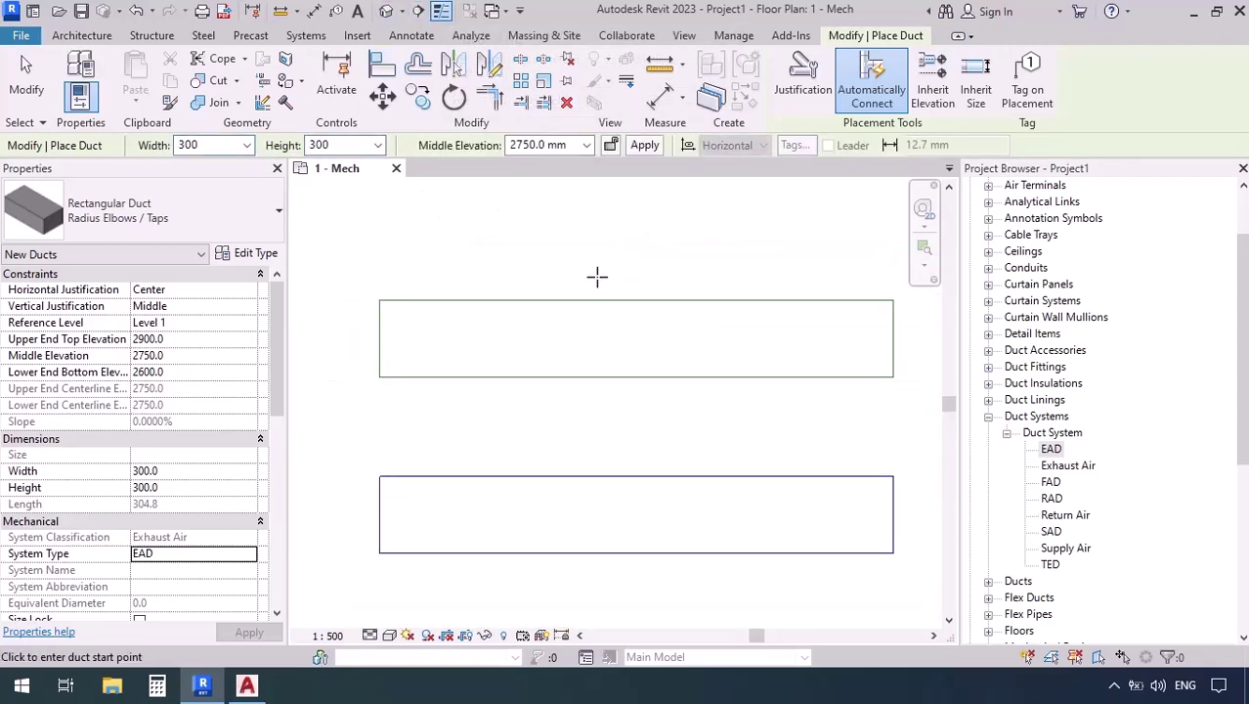
Compare the EAD duct's line pattern at view scales 1:20 and 1:5, and set the floor plan's scale to 1:100
{"action": "left_click", "coordinate": [327, 636]}
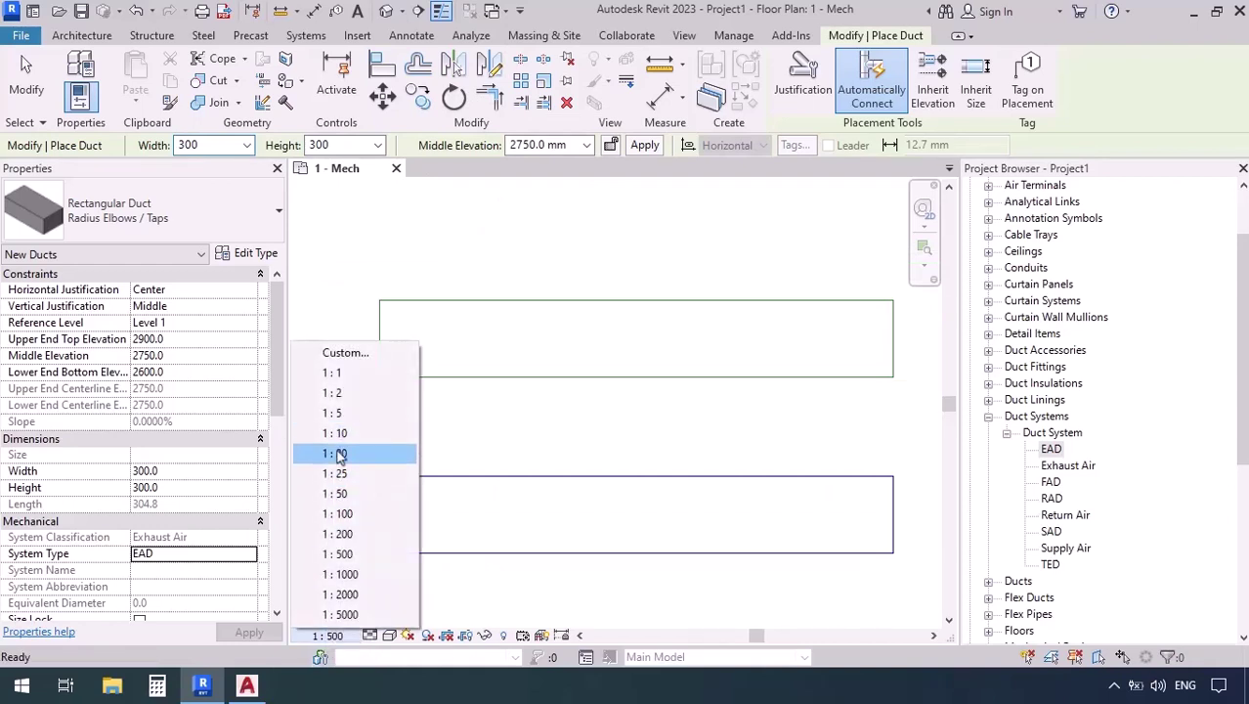
{"action": "left_click", "coordinate": [334, 454]}
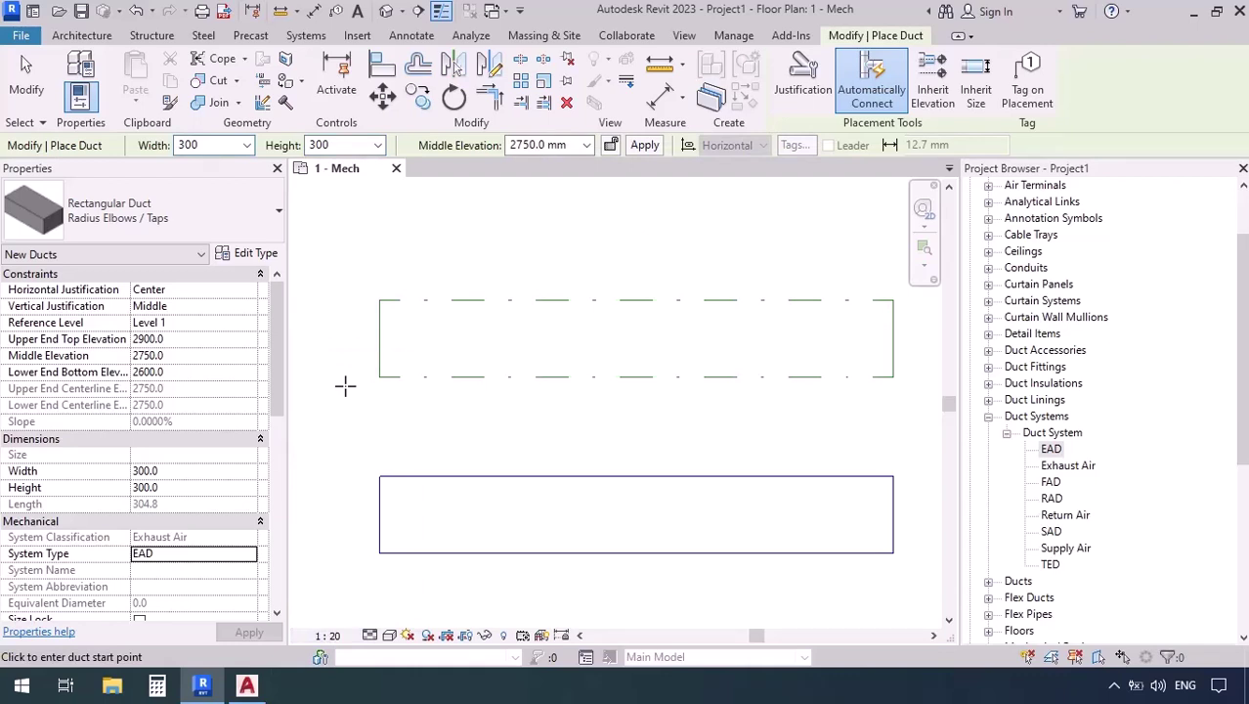
{"action": "left_click", "coordinate": [328, 636]}
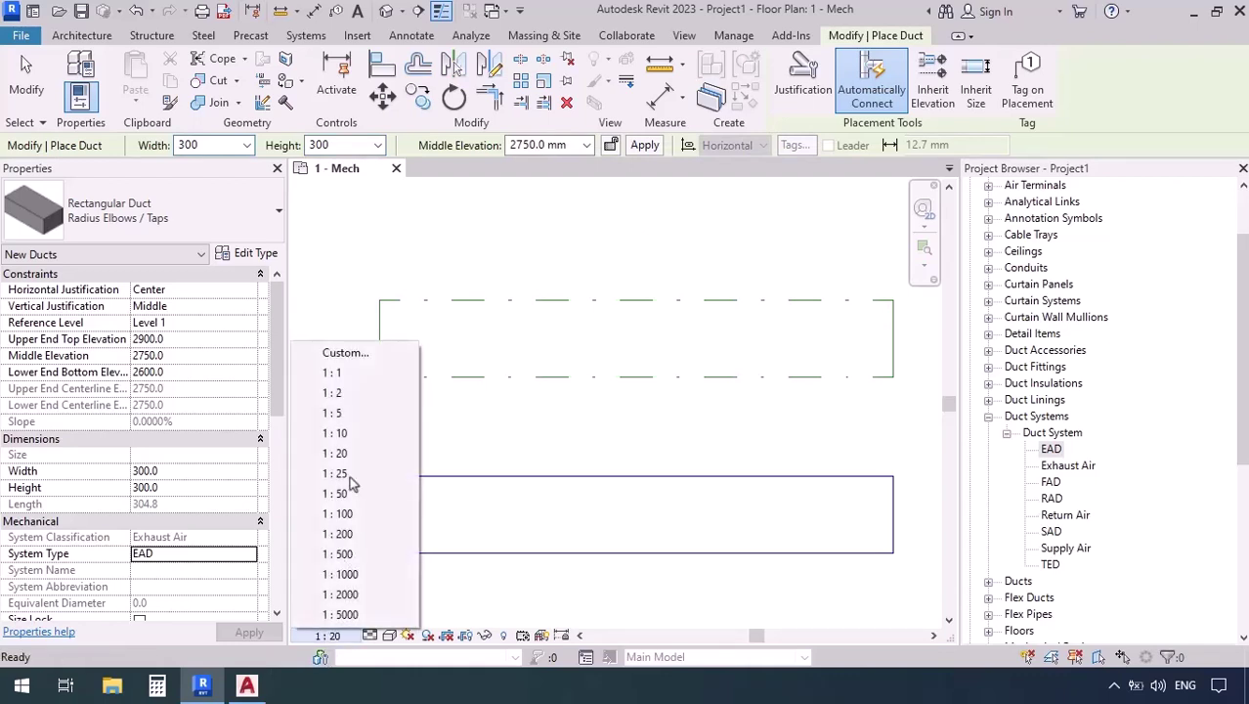
{"action": "left_click", "coordinate": [337, 412]}
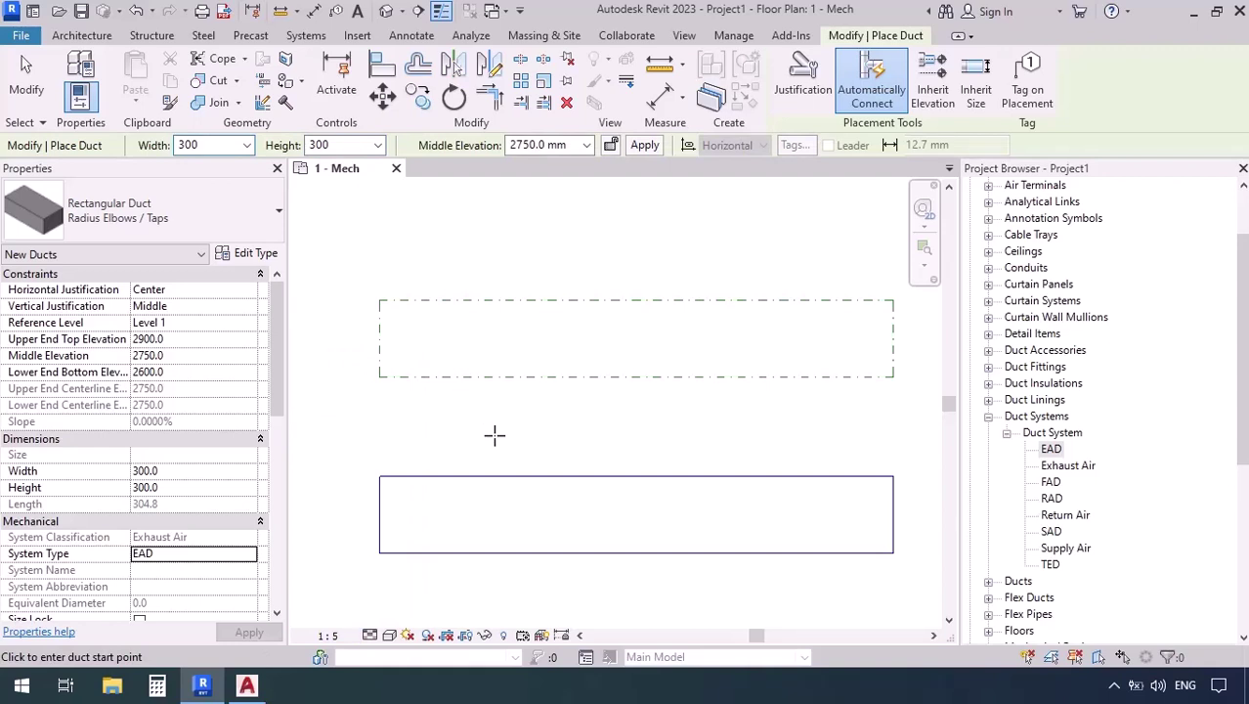
{"action": "left_click", "coordinate": [328, 635]}
{"action": "left_click", "coordinate": [348, 514]}
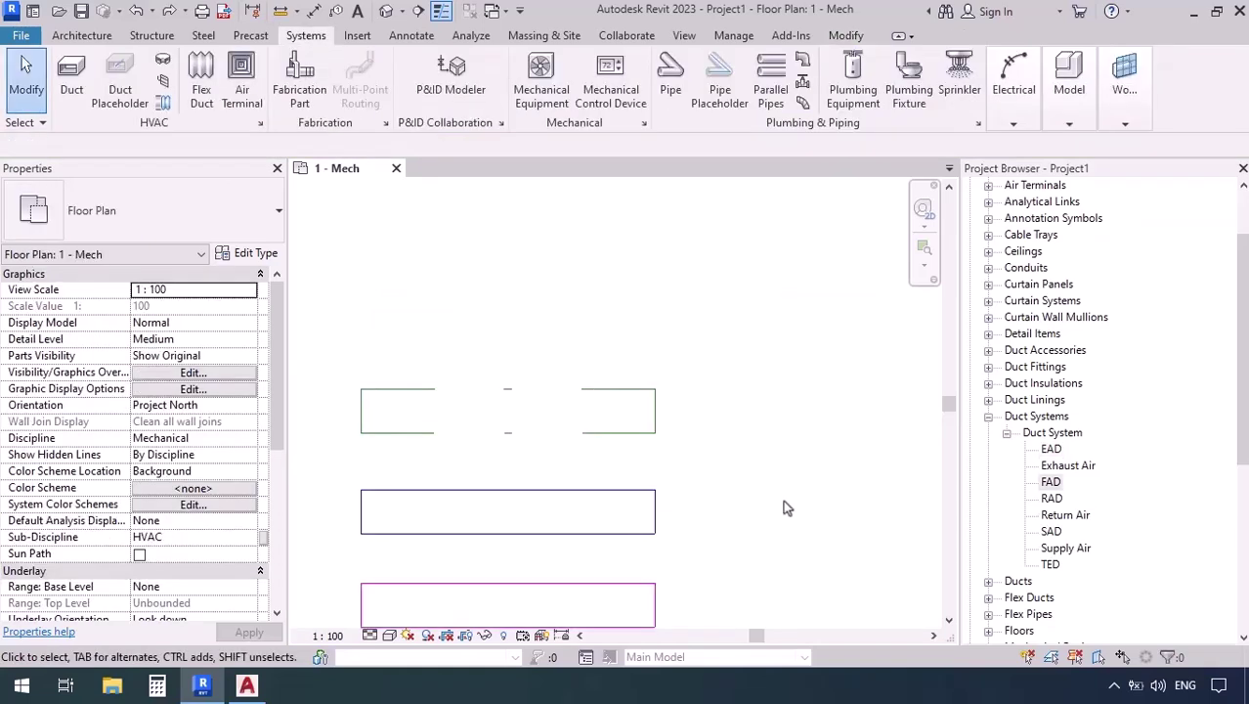
Set the FAD duct system type's line color override to Cyan
{"action": "right_click", "coordinate": [1053, 484]}
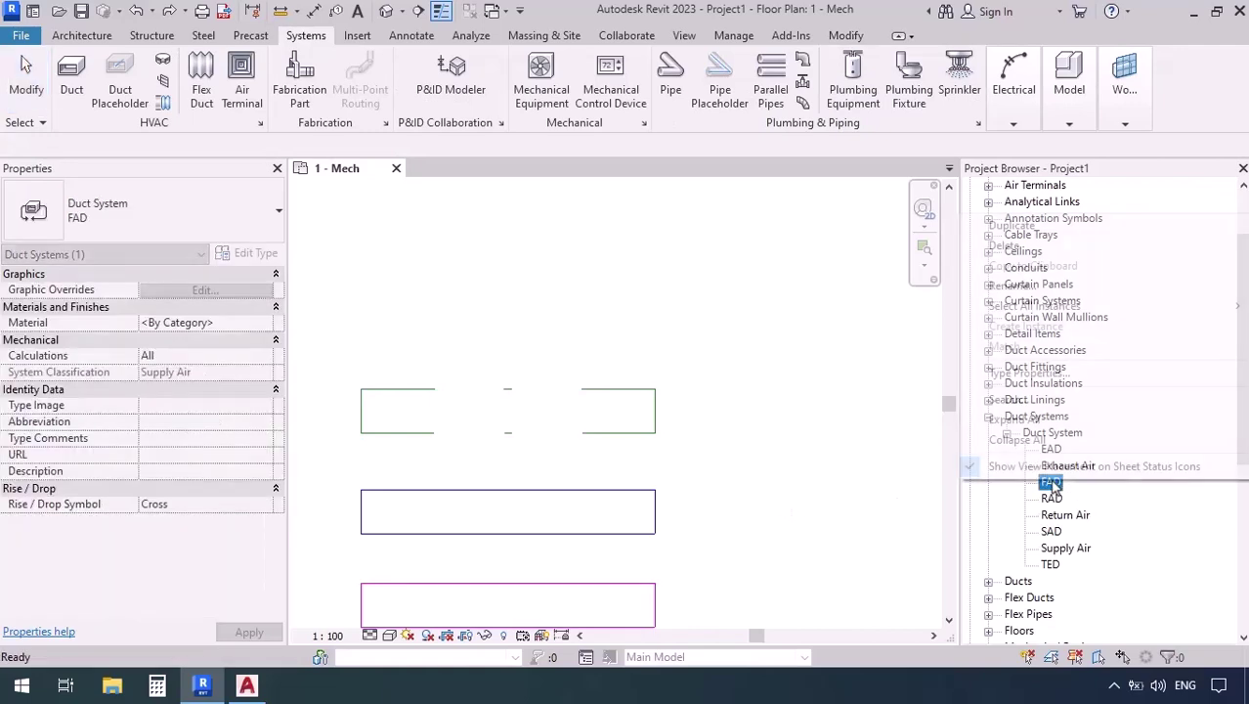
{"action": "left_click", "coordinate": [1026, 374]}
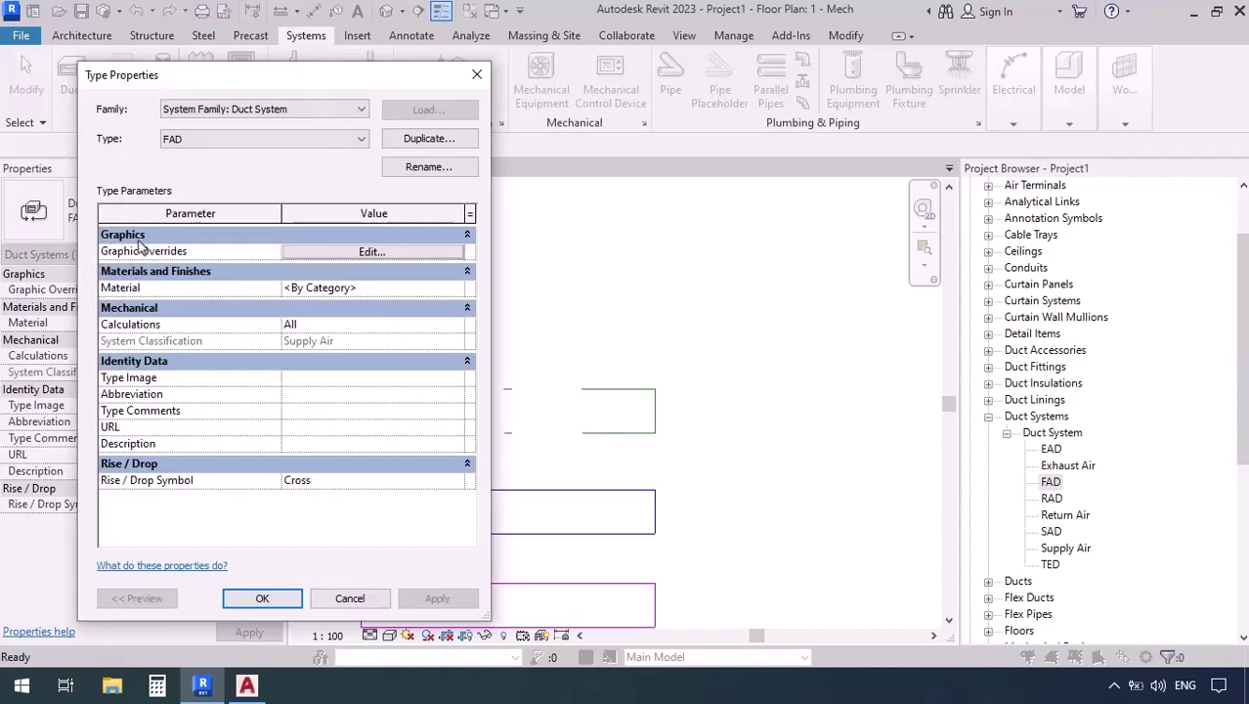
{"action": "left_click", "coordinate": [384, 253]}
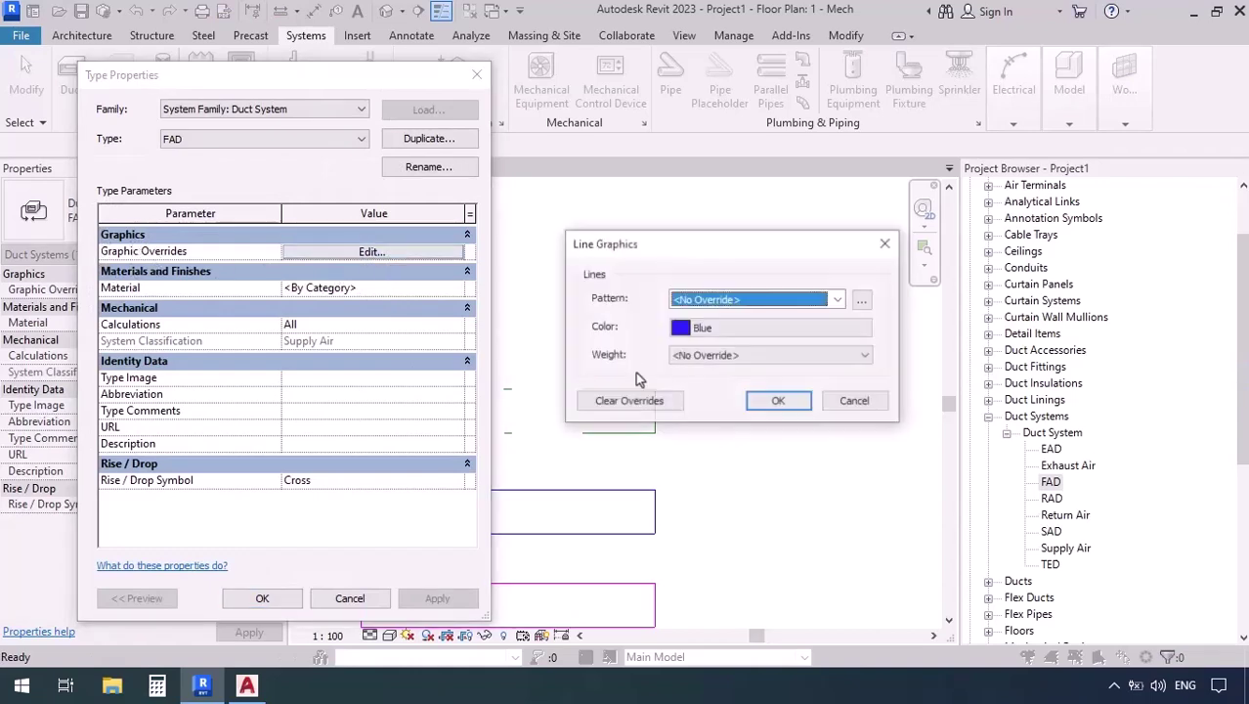
{"action": "left_click", "coordinate": [709, 332]}
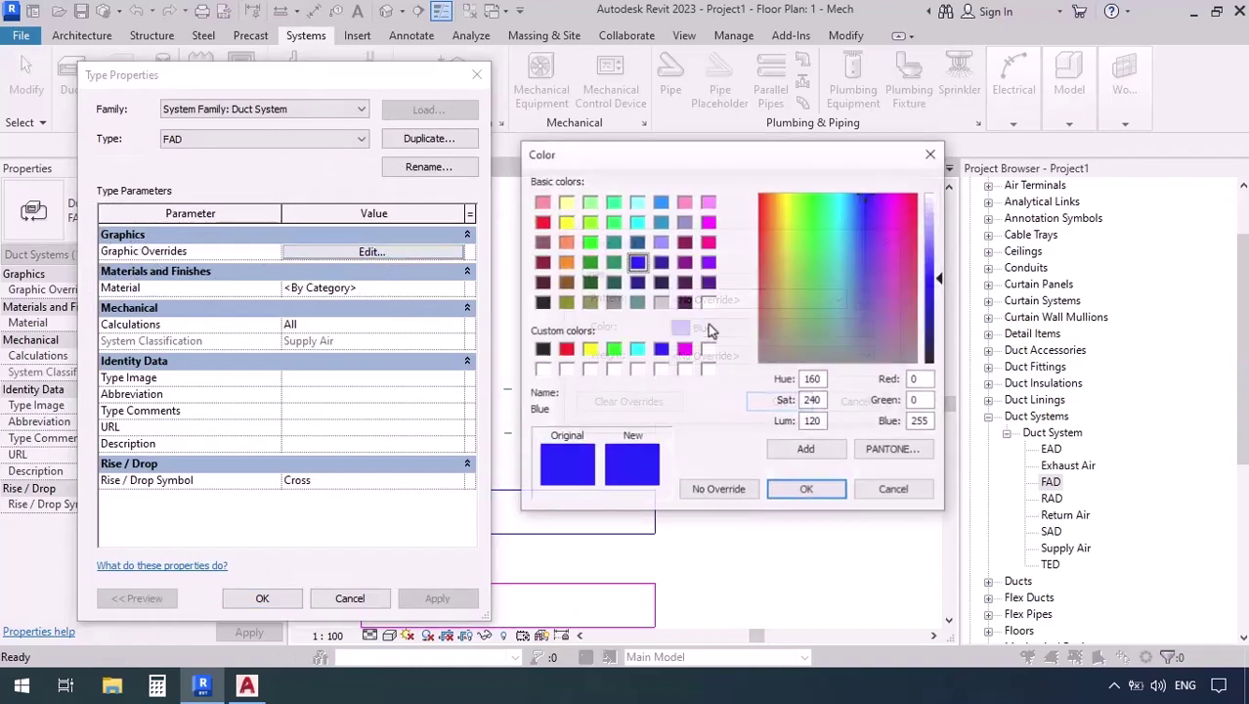
{"action": "left_click", "coordinate": [636, 221]}
{"action": "left_click", "coordinate": [803, 490]}
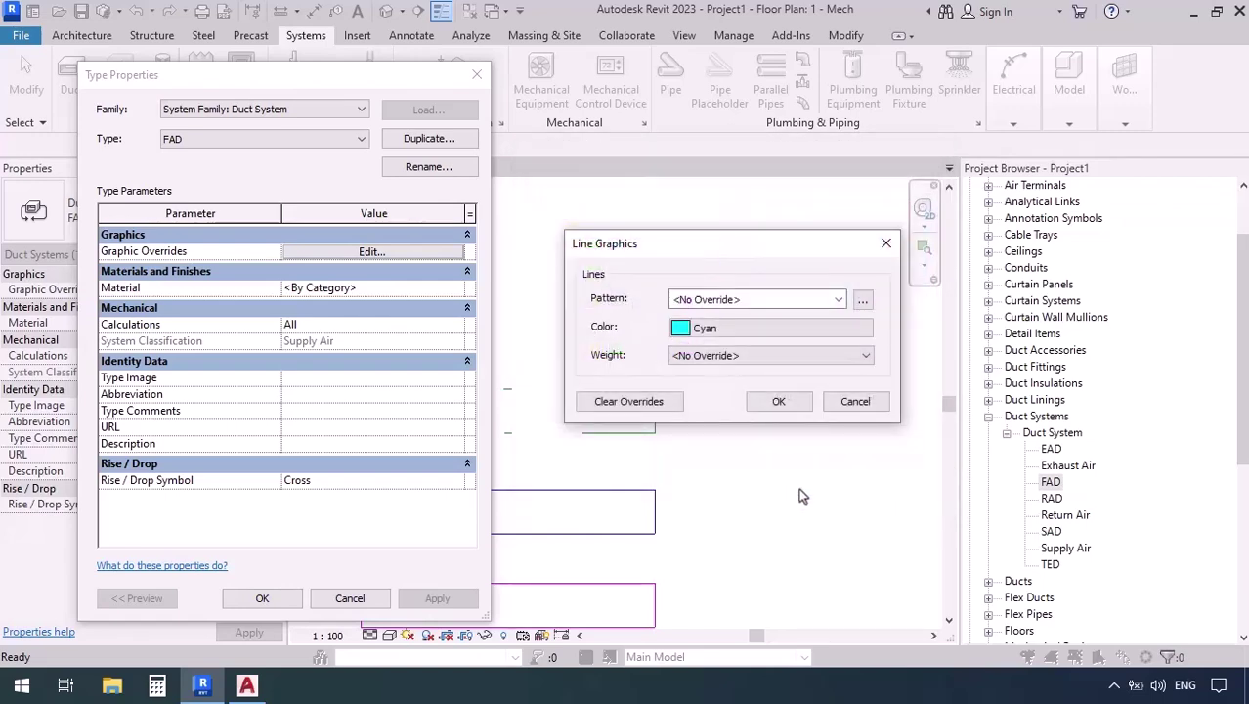
{"action": "left_click", "coordinate": [778, 402]}
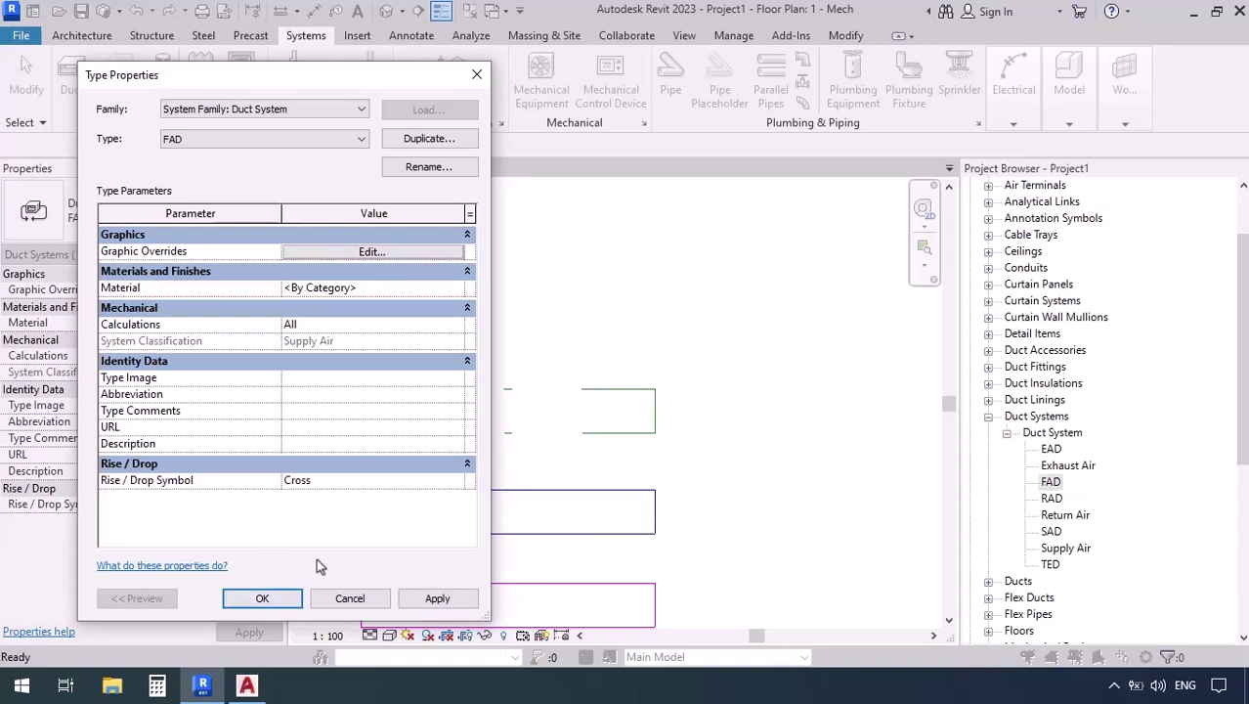
Switch to the RAD duct system type and set its line color override to orange, RGB 255-128-000
{"action": "left_click", "coordinate": [233, 145]}
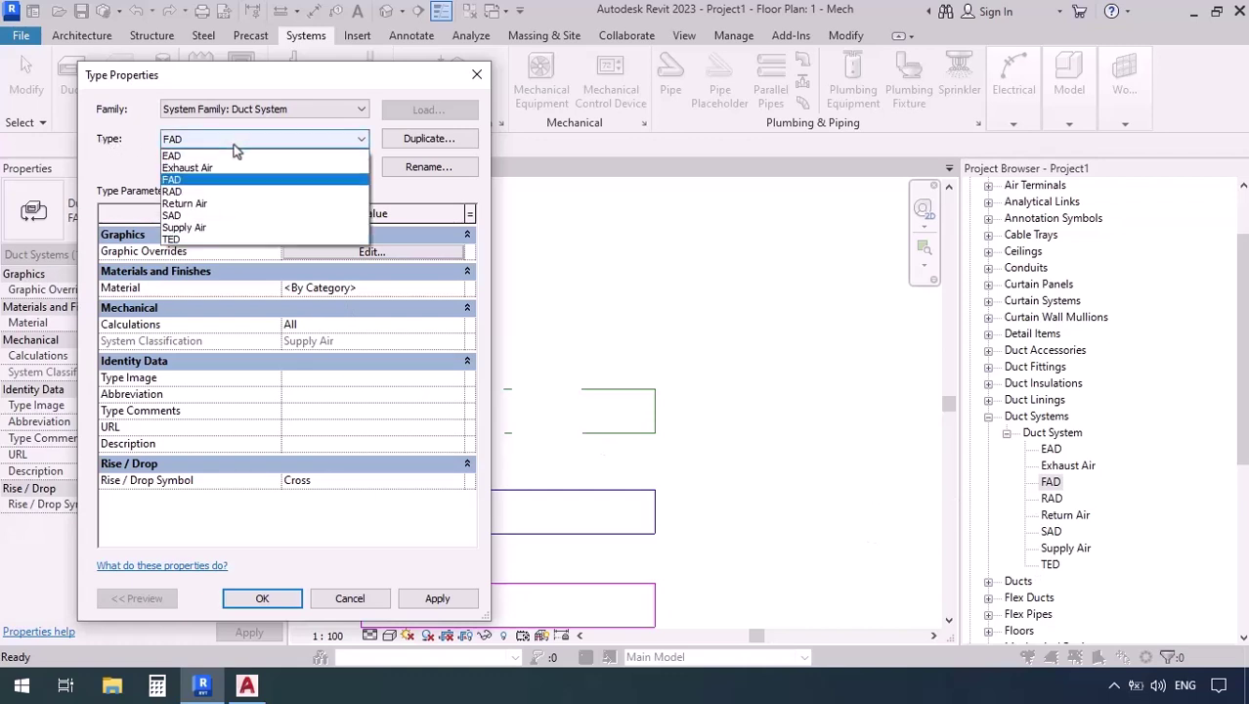
{"action": "left_click", "coordinate": [185, 192]}
{"action": "left_click", "coordinate": [331, 255]}
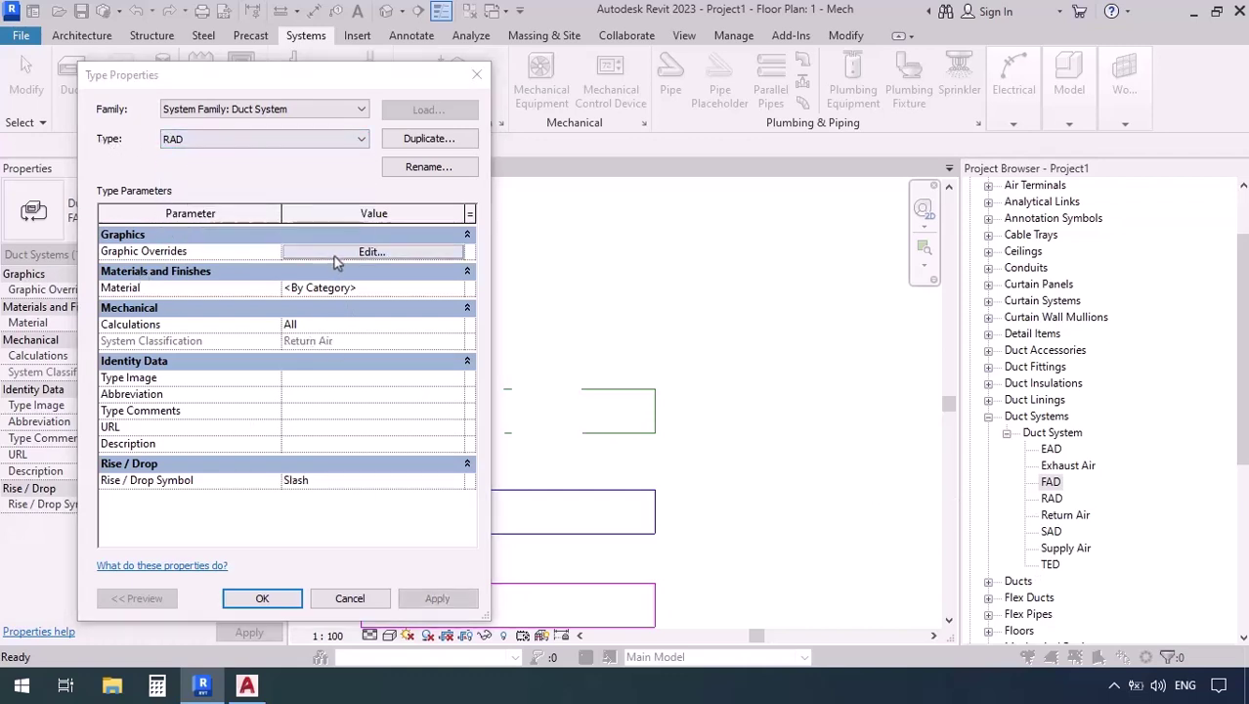
{"action": "left_click", "coordinate": [684, 329]}
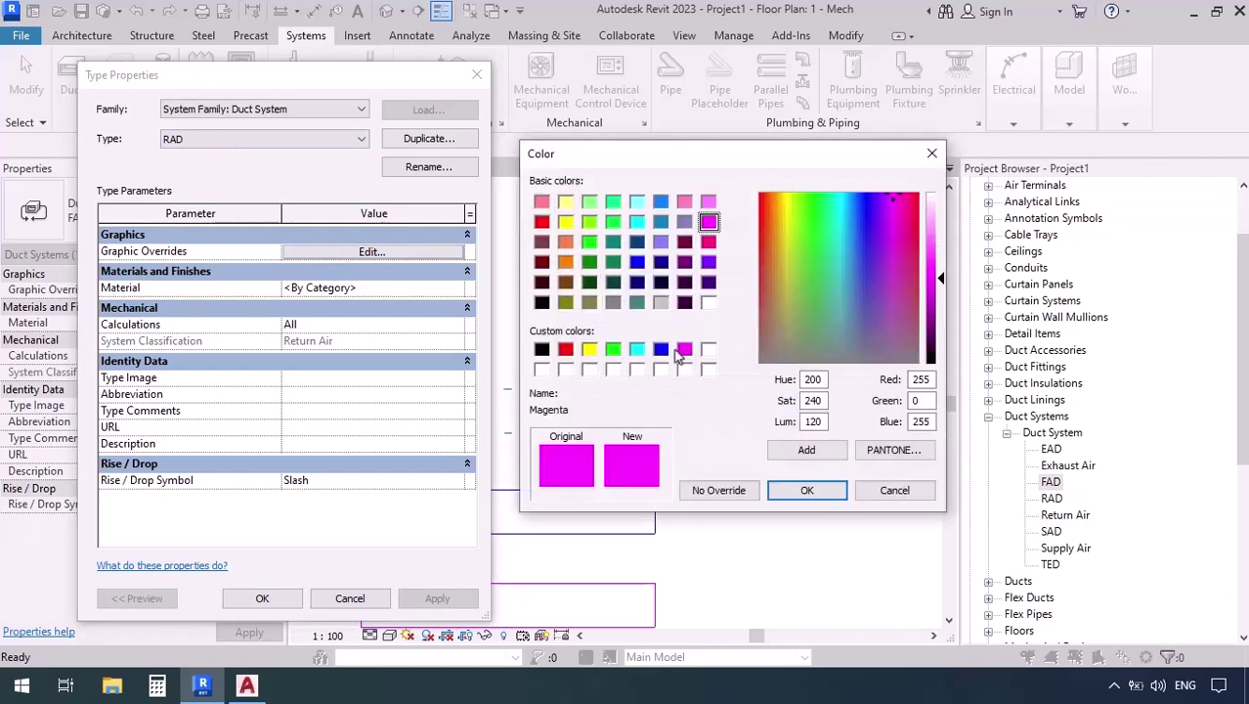
{"action": "left_click", "coordinate": [565, 263]}
{"action": "left_click", "coordinate": [806, 490]}
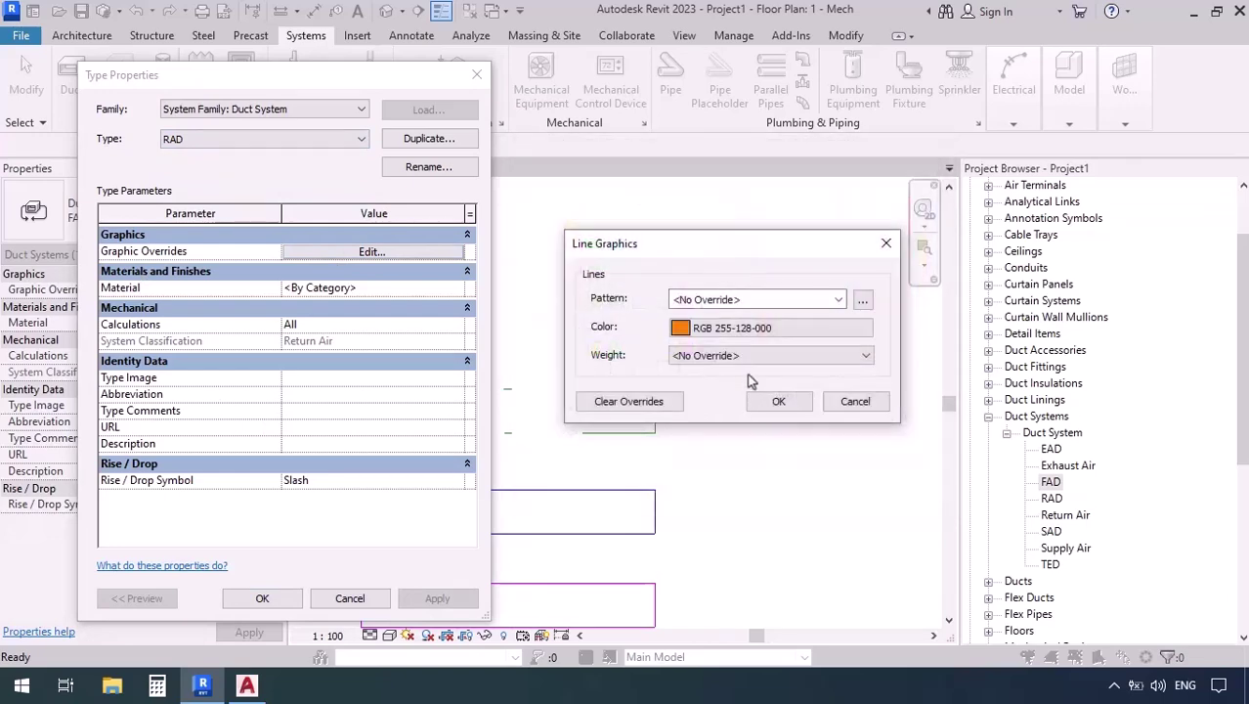
Set the RAD system type's line pattern to Dot 2mm and its line weight to 2, and apply the type properties
{"action": "left_click", "coordinate": [730, 303]}
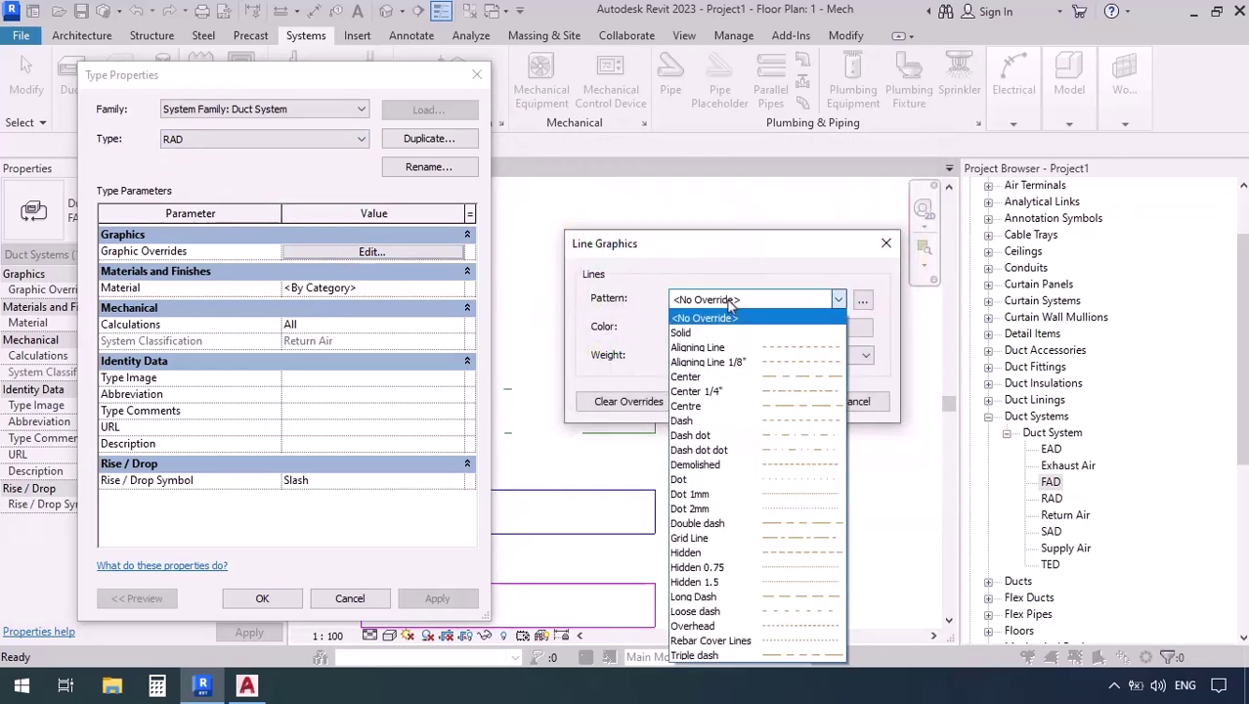
{"action": "left_click", "coordinate": [746, 511]}
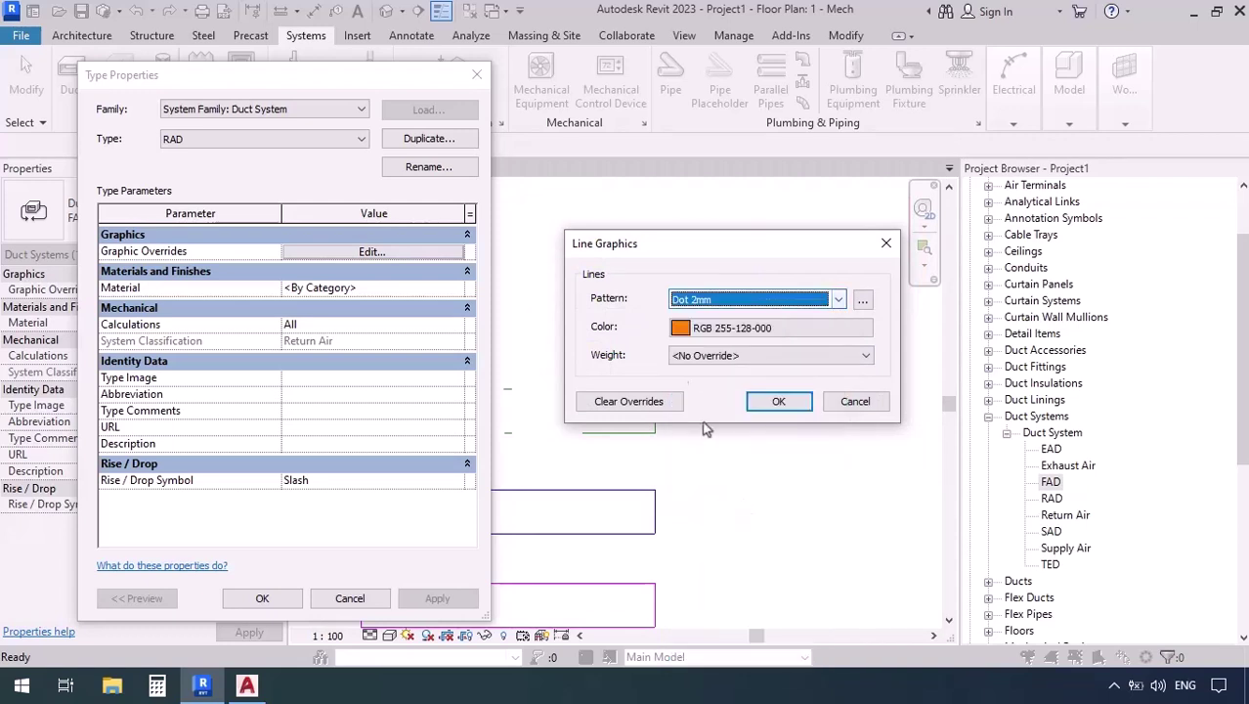
{"action": "left_click", "coordinate": [693, 357]}
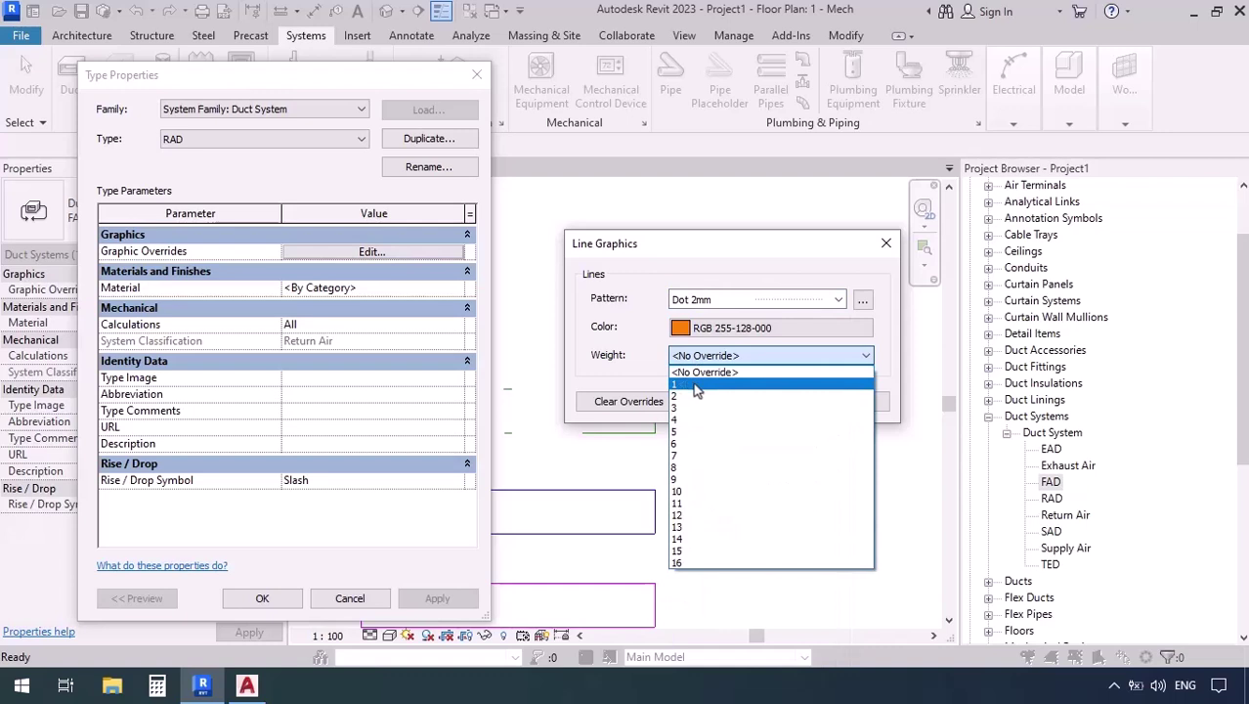
{"action": "left_click", "coordinate": [696, 396]}
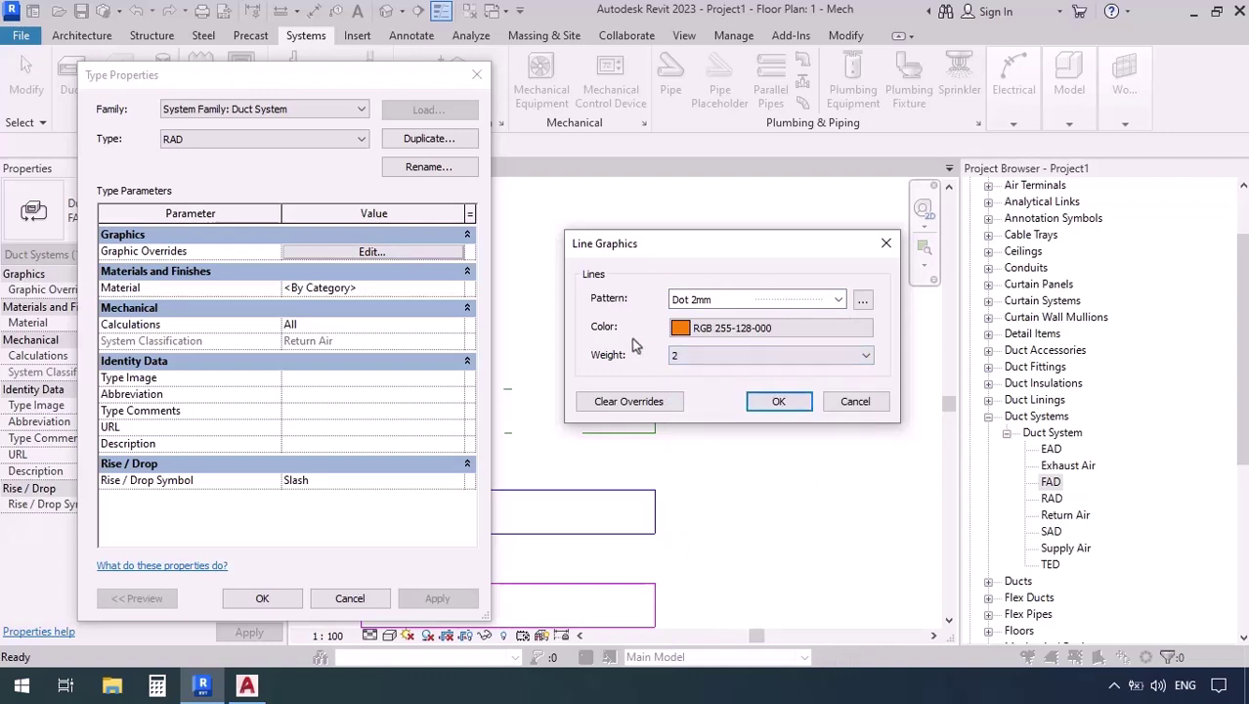
{"action": "left_click", "coordinate": [754, 407]}
{"action": "left_click", "coordinate": [263, 603]}
Draw a horizontal 300 x 300 mm duct of system type RAD above the green EAD duct, matching its length
{"action": "scroll", "coordinate": [593, 321], "scroll_direction": "down", "scroll_amount": 3}
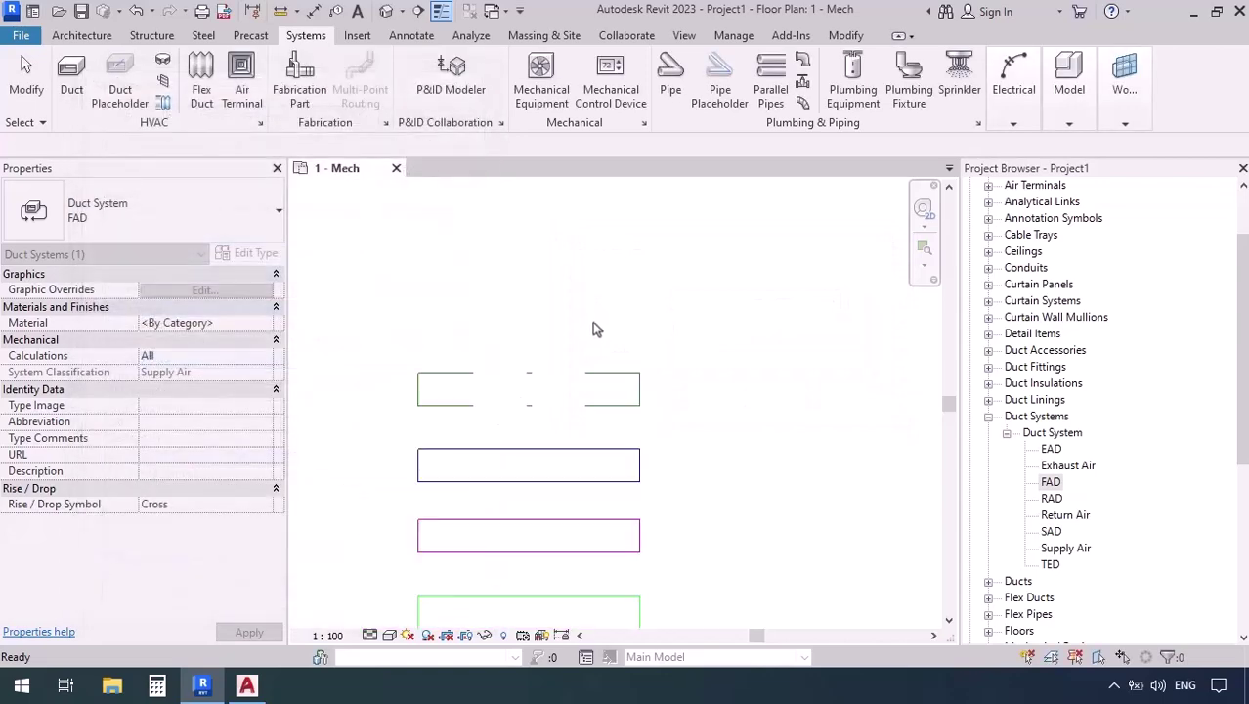
{"action": "left_click", "coordinate": [71, 76]}
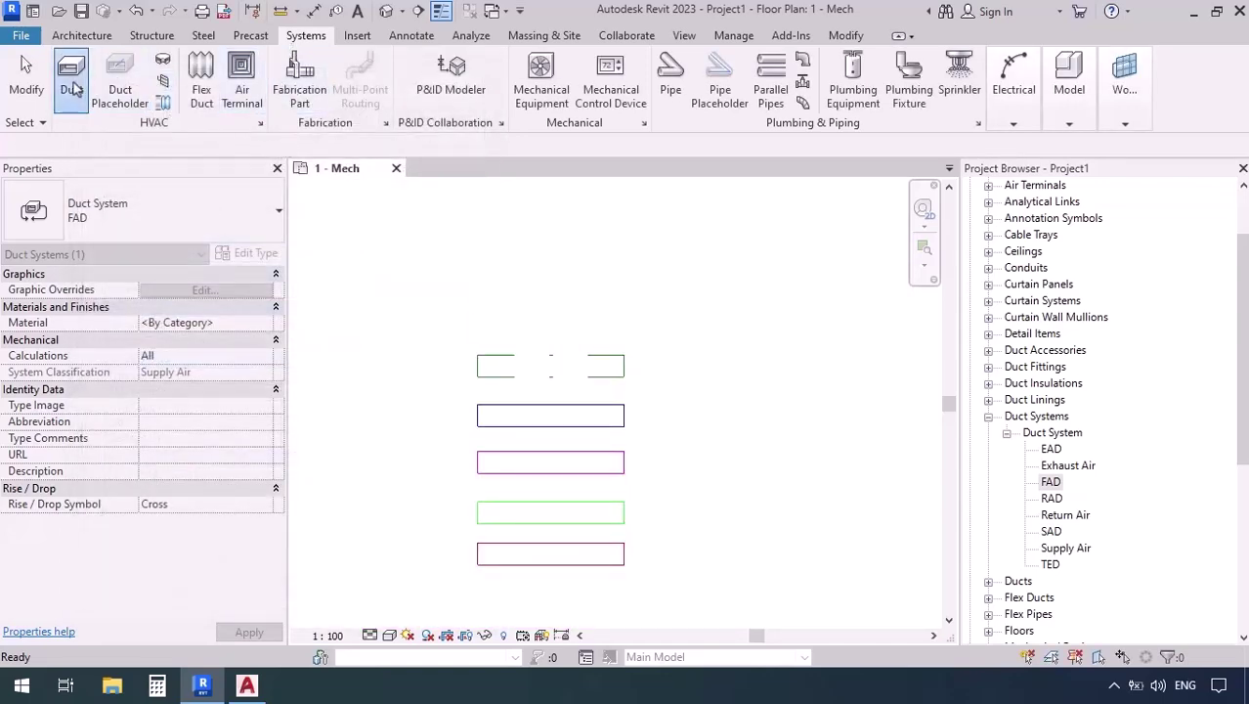
{"action": "left_click", "coordinate": [247, 555]}
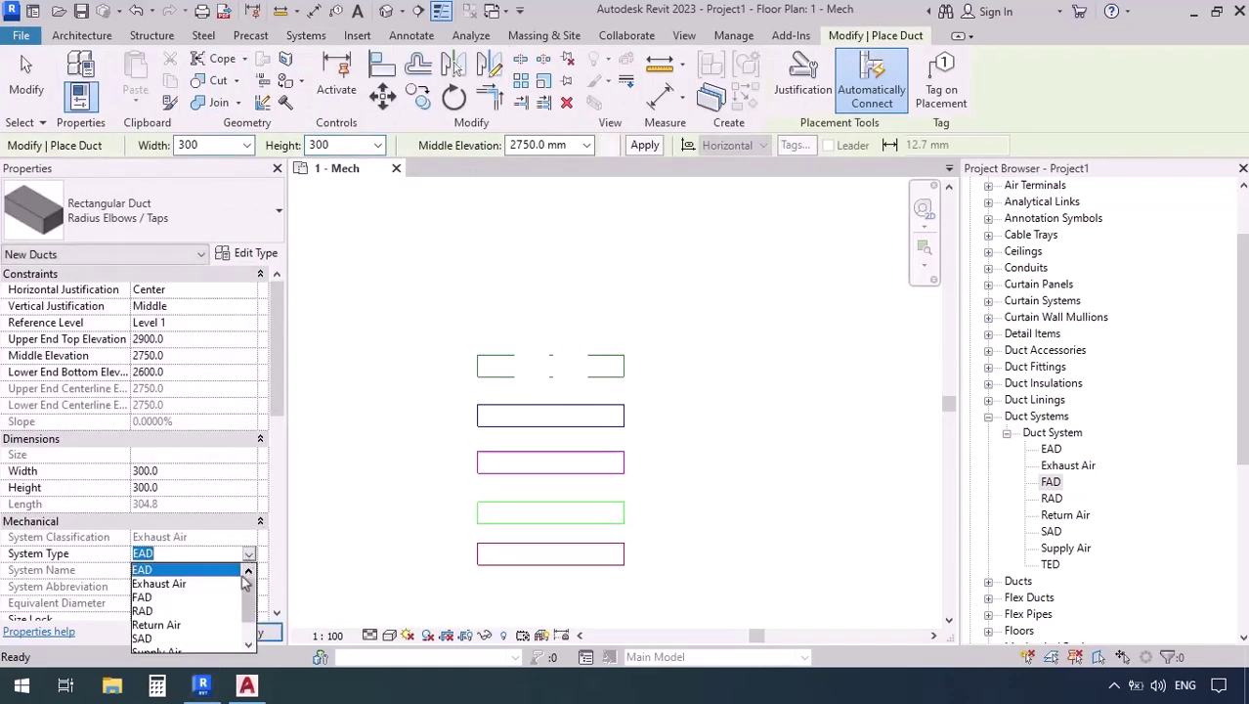
{"action": "left_click", "coordinate": [188, 611]}
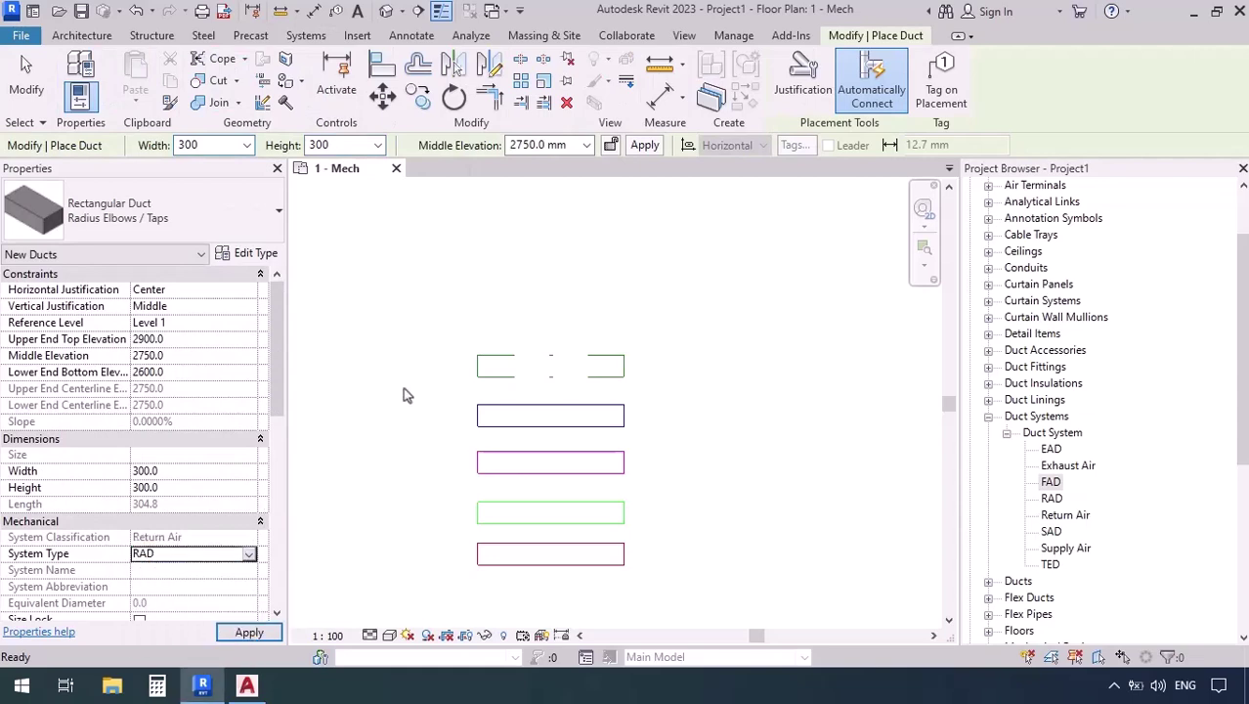
{"action": "left_click", "coordinate": [479, 308]}
{"action": "left_click", "coordinate": [622, 309]}
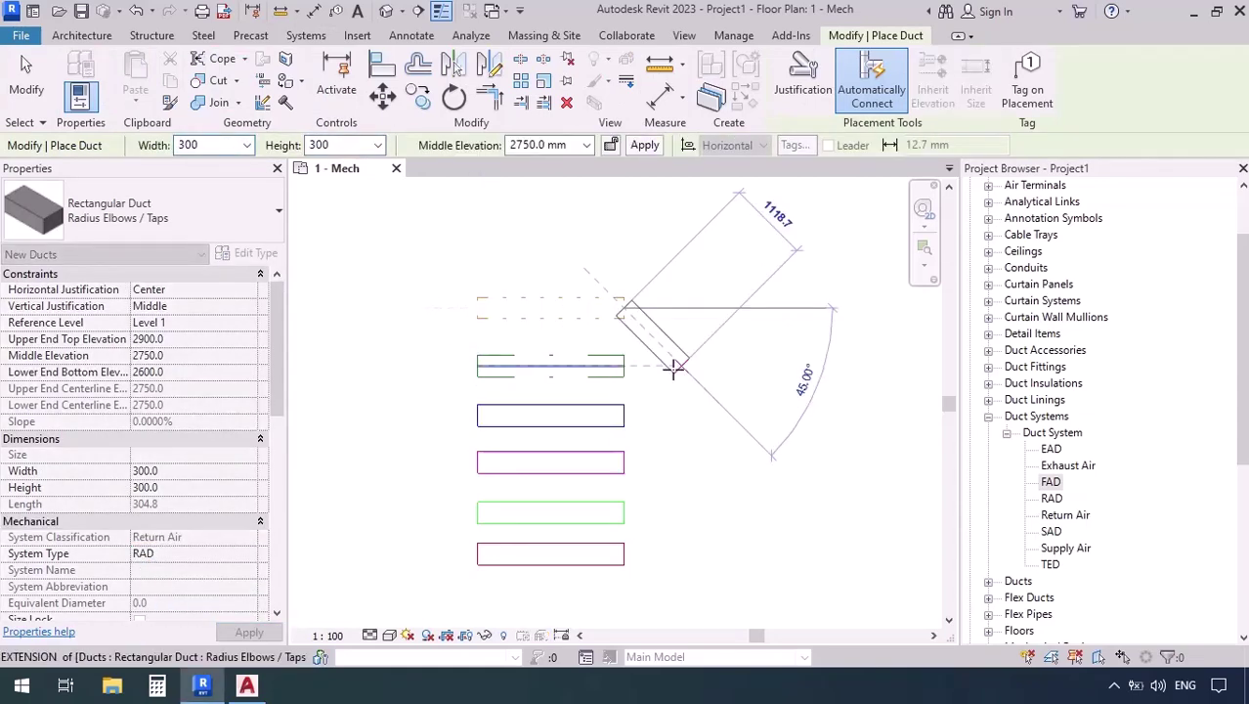
{"action": "key", "text": "Escape"}
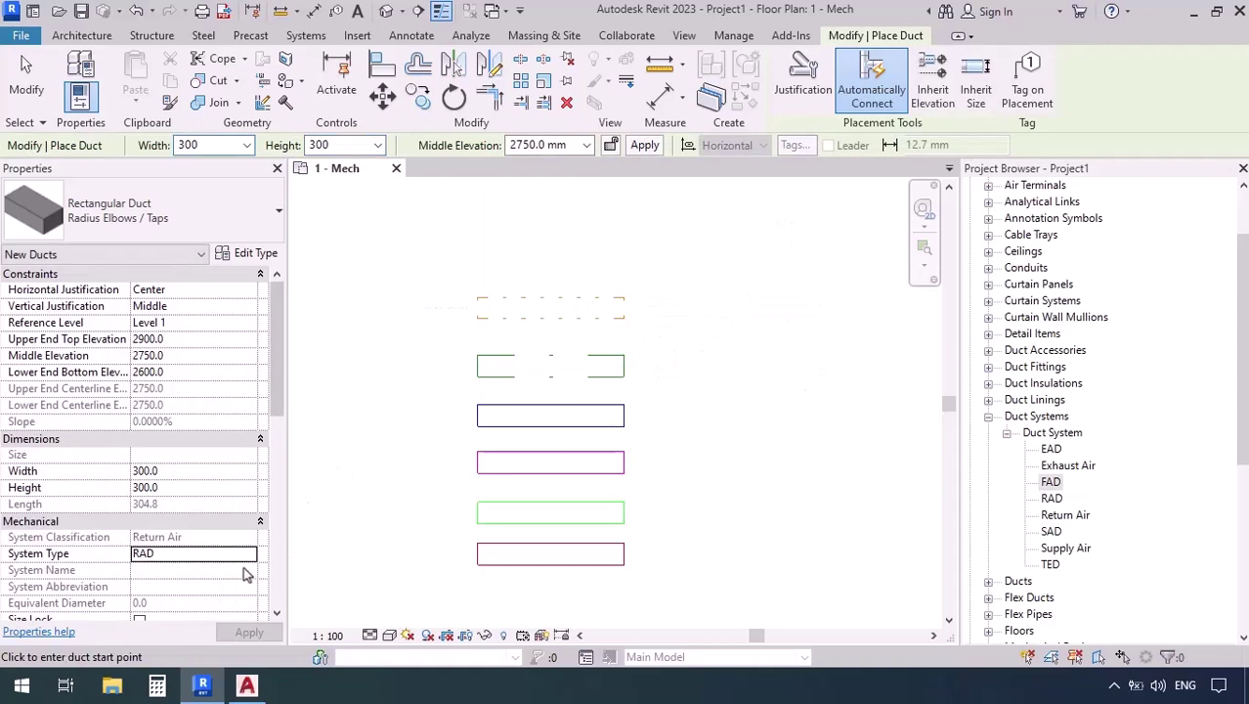
Draw a horizontal 300 x 300 mm duct of system type FAD above the RAD duct, matching its length
{"action": "left_click", "coordinate": [249, 554]}
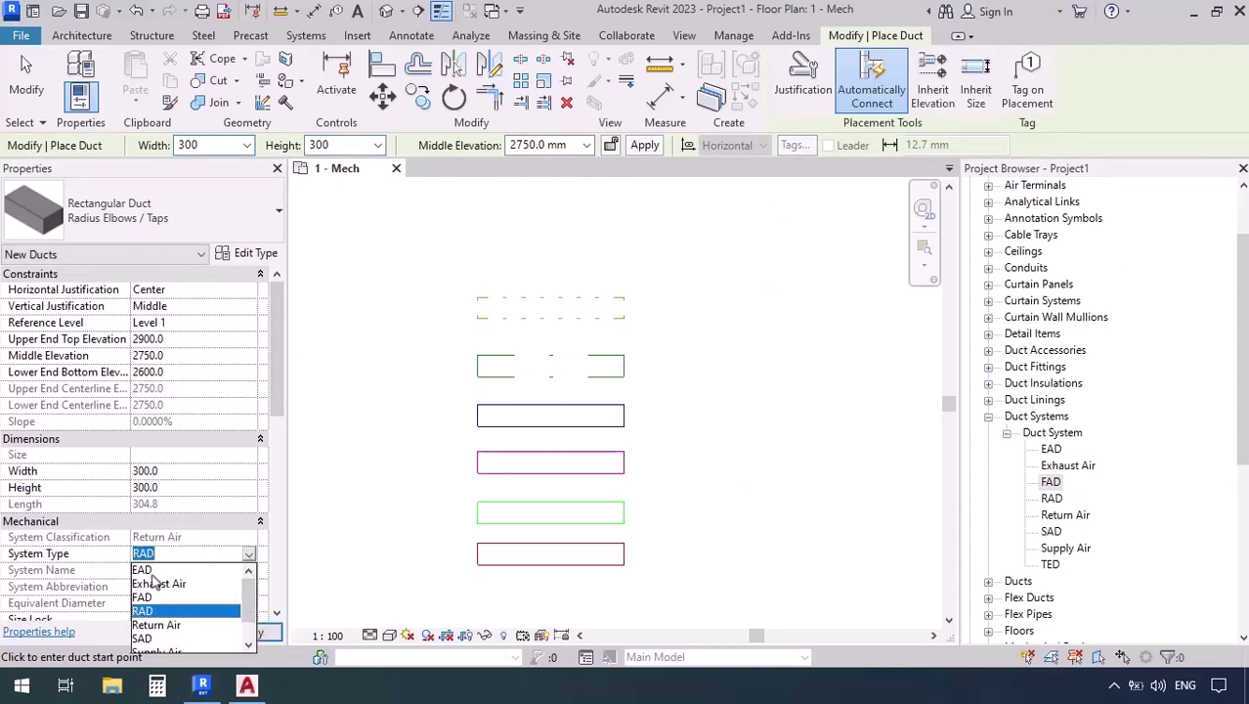
{"action": "left_click", "coordinate": [142, 597]}
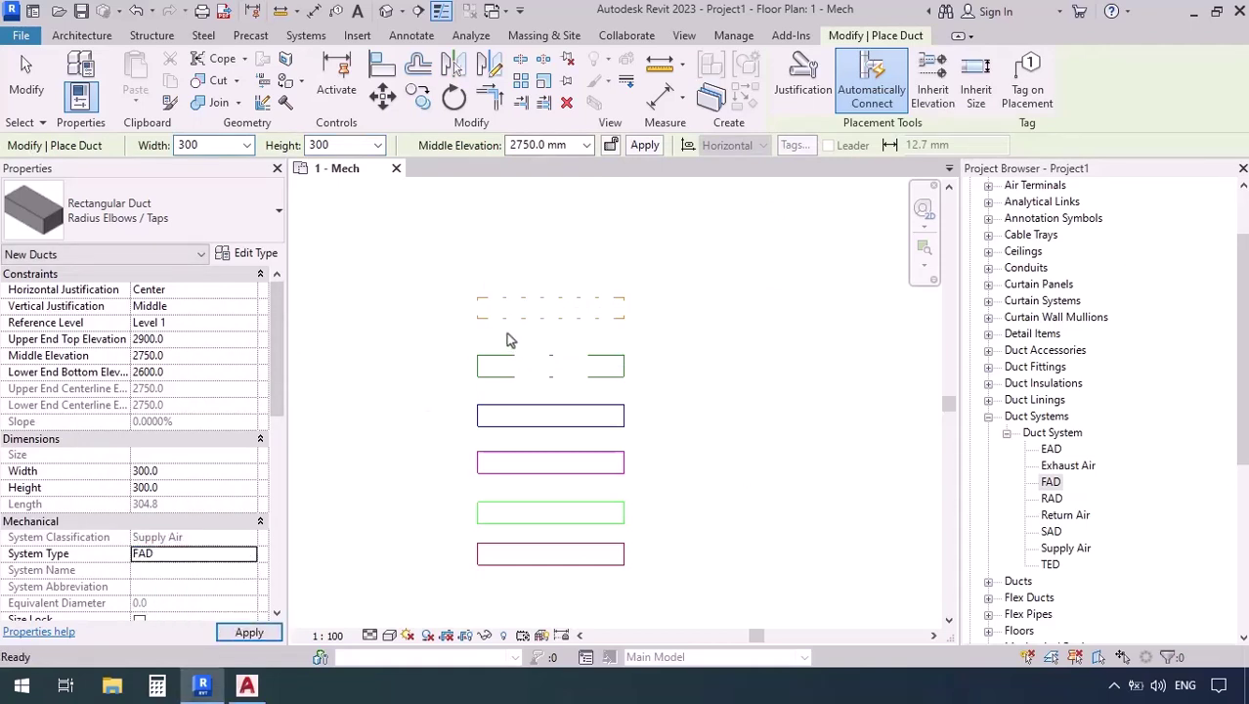
{"action": "left_click", "coordinate": [477, 260]}
{"action": "left_click", "coordinate": [625, 259]}
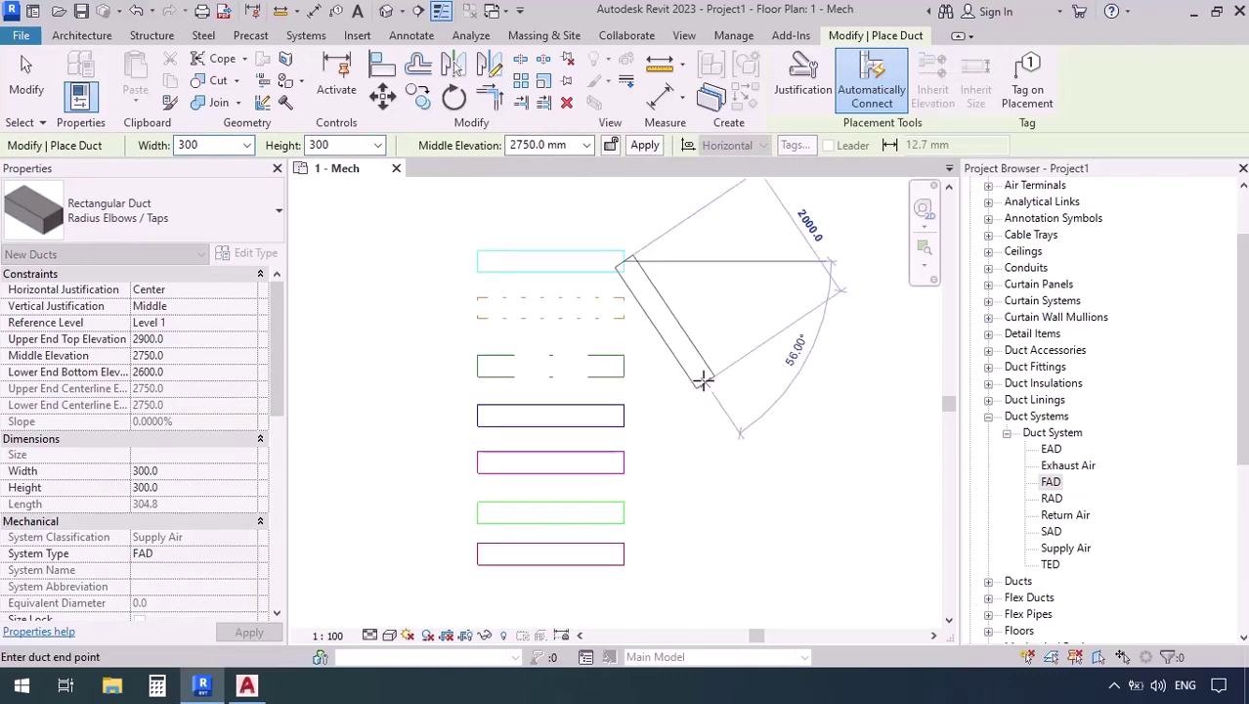
{"action": "key", "text": "Escape"}
{"action": "key", "text": "Escape"}
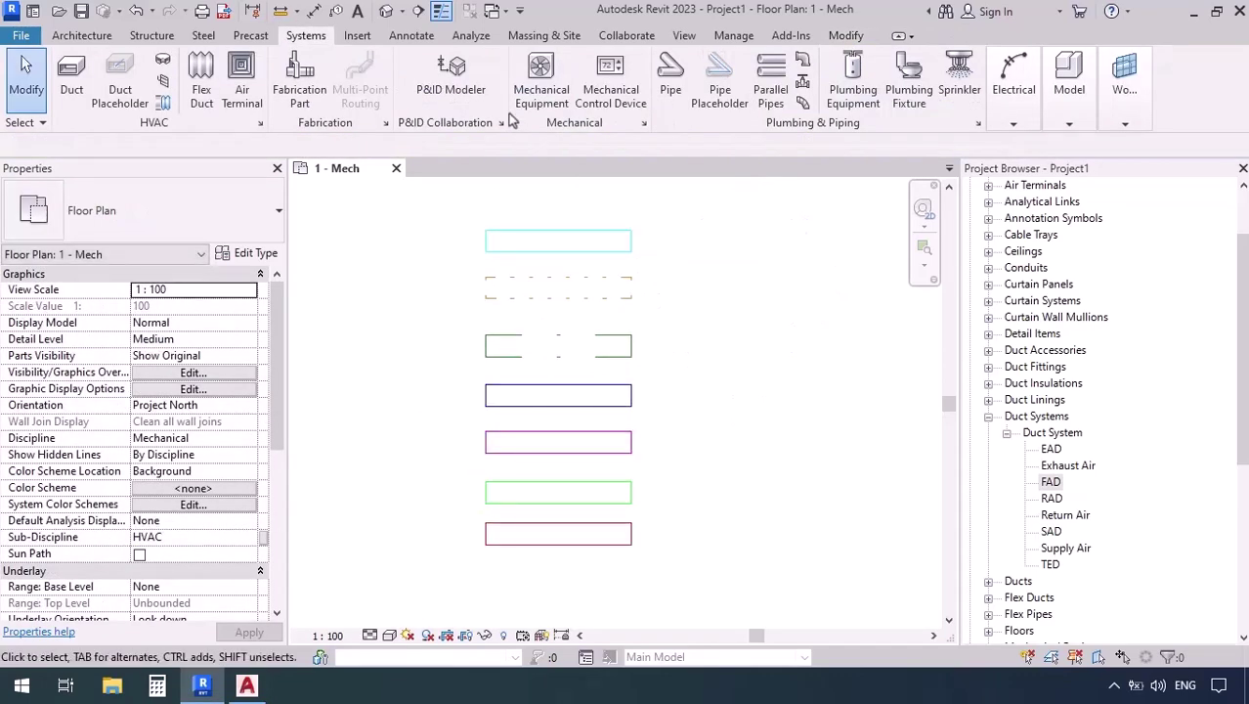
Turn off the thin lines display and examine the line colors, patterns and weights of all the ducts
{"action": "scroll", "coordinate": [635, 281], "scroll_direction": "up", "scroll_amount": 3}
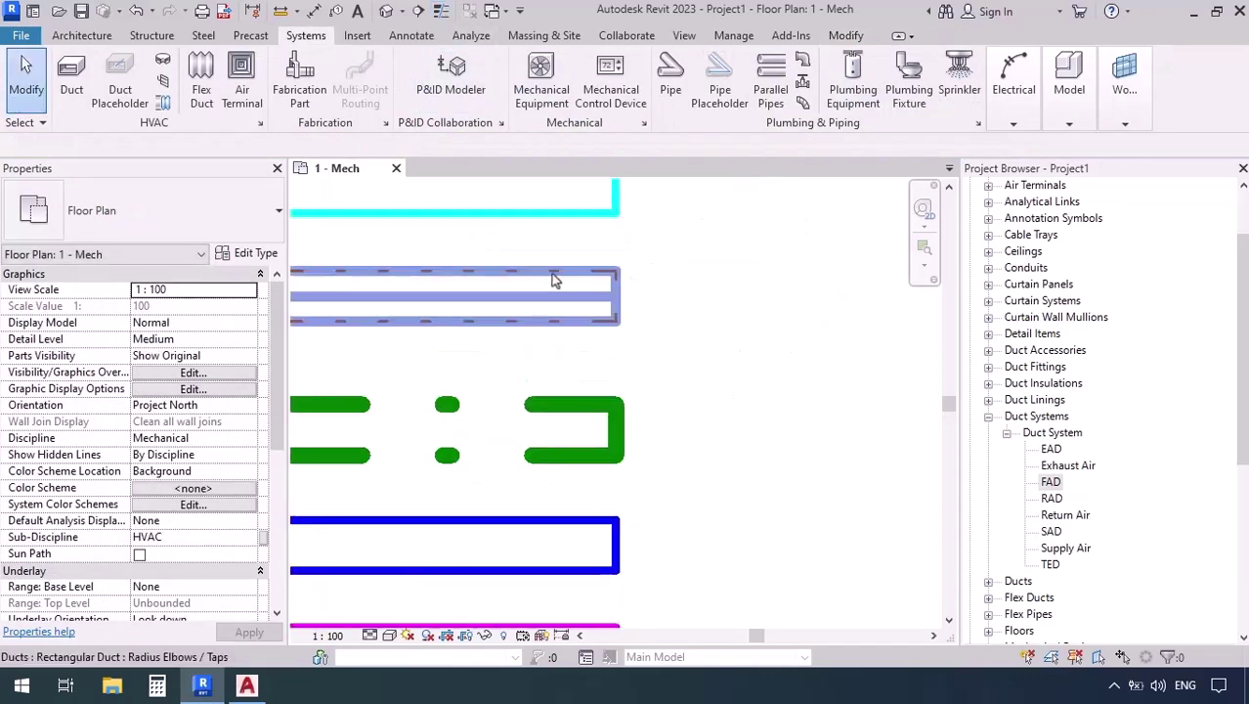
{"action": "left_click", "coordinate": [553, 281]}
{"action": "left_click", "coordinate": [753, 424]}
{"action": "scroll", "coordinate": [791, 430], "scroll_direction": "down", "scroll_amount": 2}
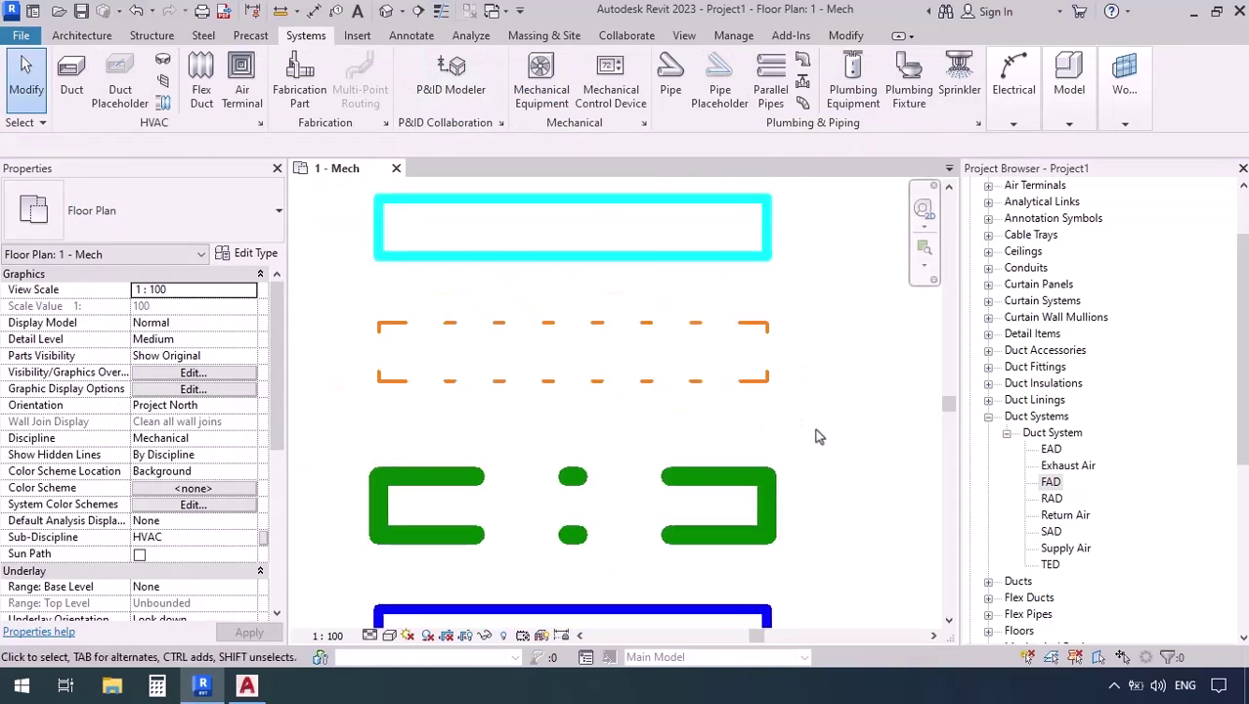
{"action": "middle_click_drag", "start_coordinate": [819, 437], "coordinate": [748, 342]}
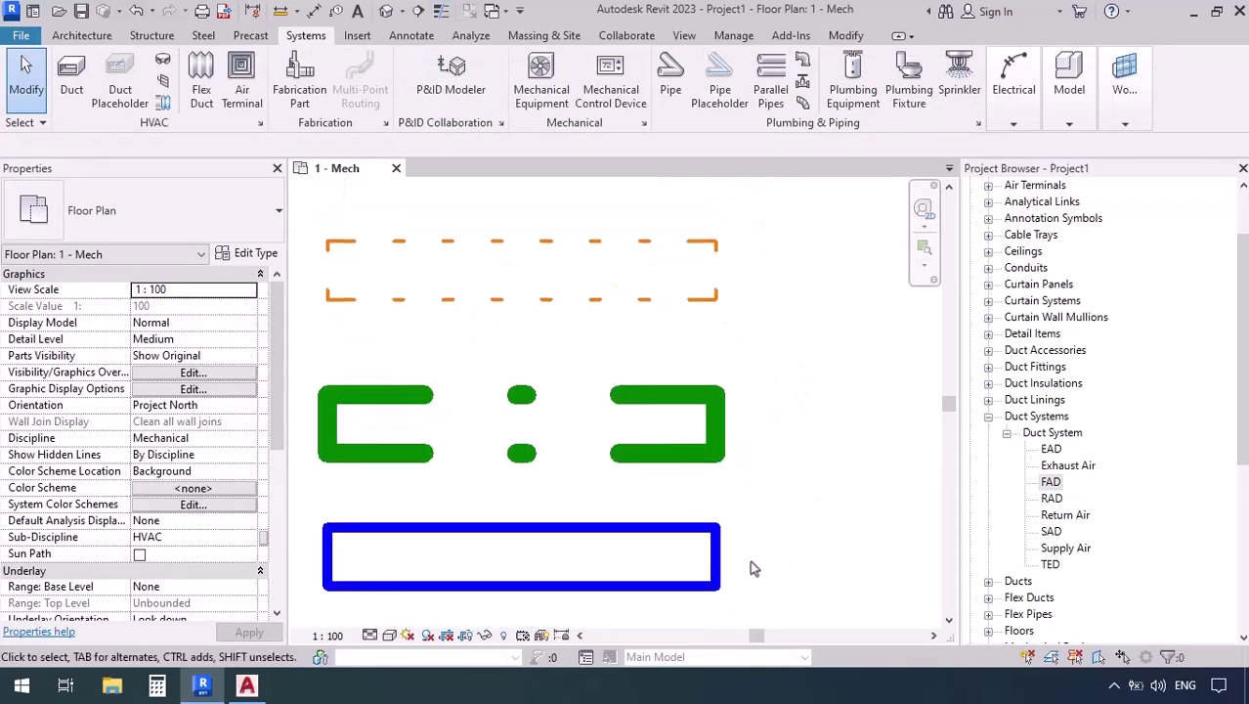
{"action": "scroll", "coordinate": [533, 337], "scroll_direction": "down", "scroll_amount": 4}
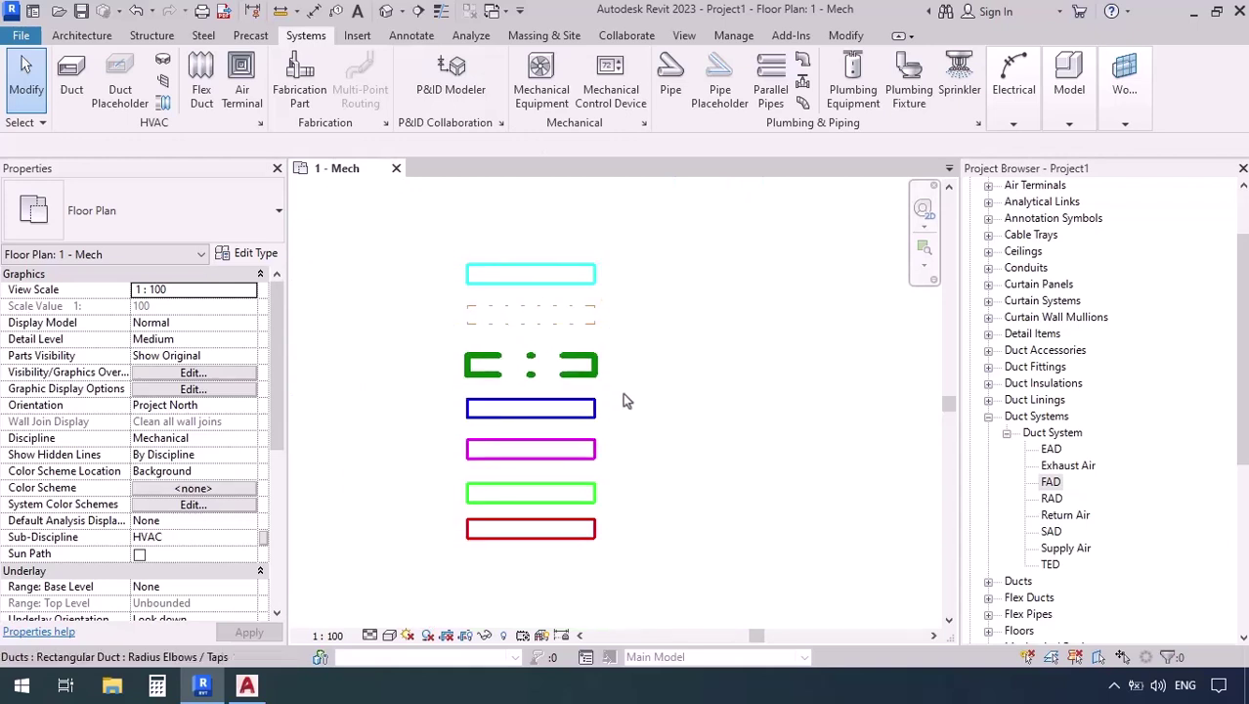
Check the system type of the red duct and of the bright green duct above it
{"action": "middle_click_drag", "start_coordinate": [624, 396], "coordinate": [665, 374]}
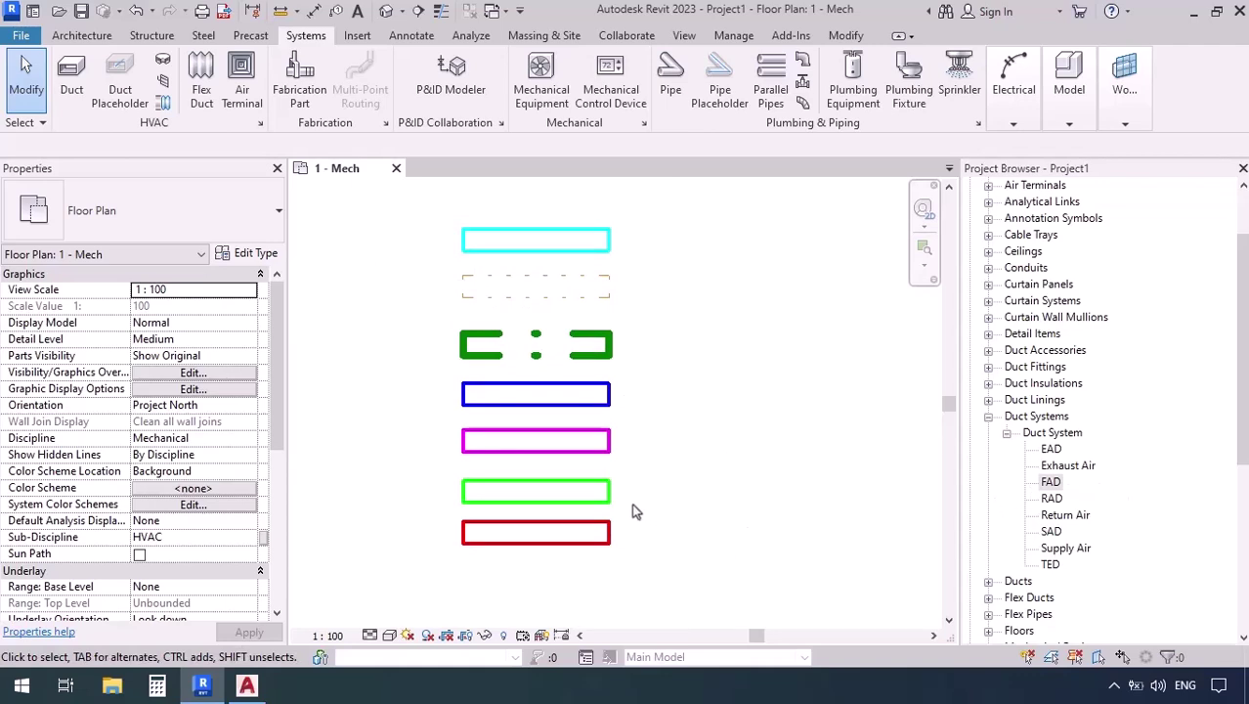
{"action": "left_click", "coordinate": [587, 538]}
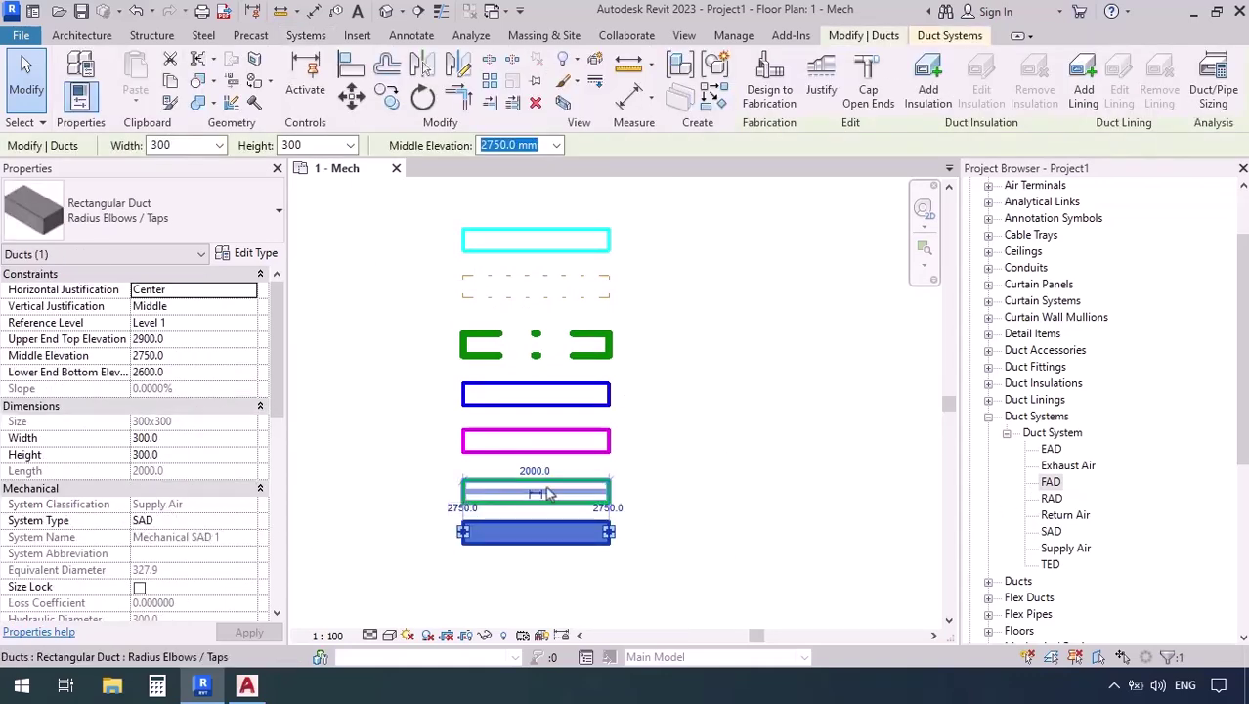
{"action": "left_click", "coordinate": [606, 490]}
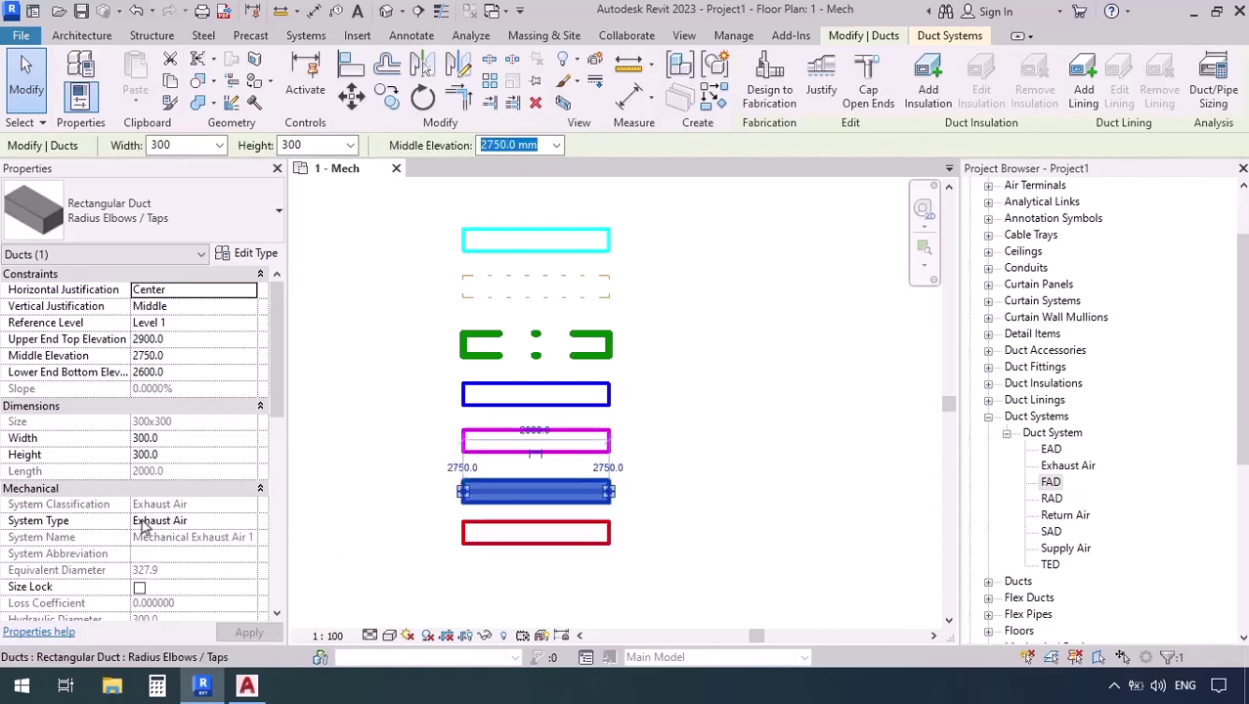
Review the graphic overrides of the Exhaust Air duct system type, leaving its line pattern, color and weight as they are
{"action": "right_click", "coordinate": [1067, 466]}
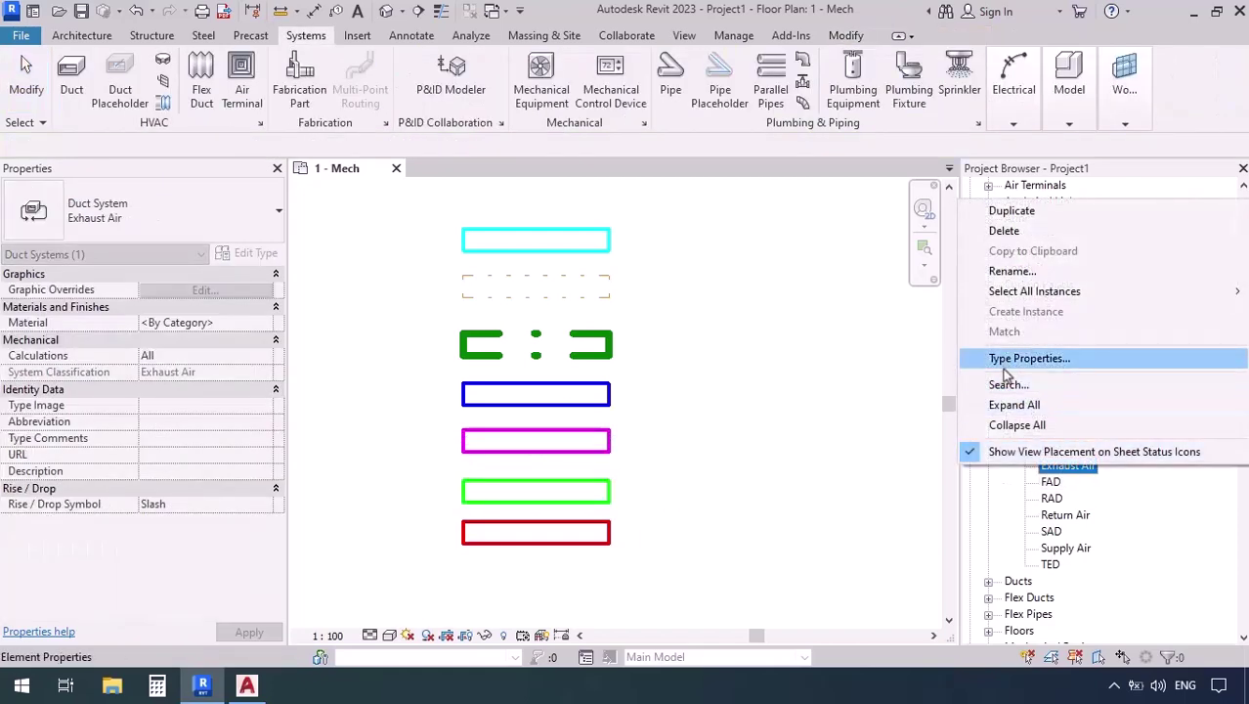
{"action": "left_click", "coordinate": [1005, 361]}
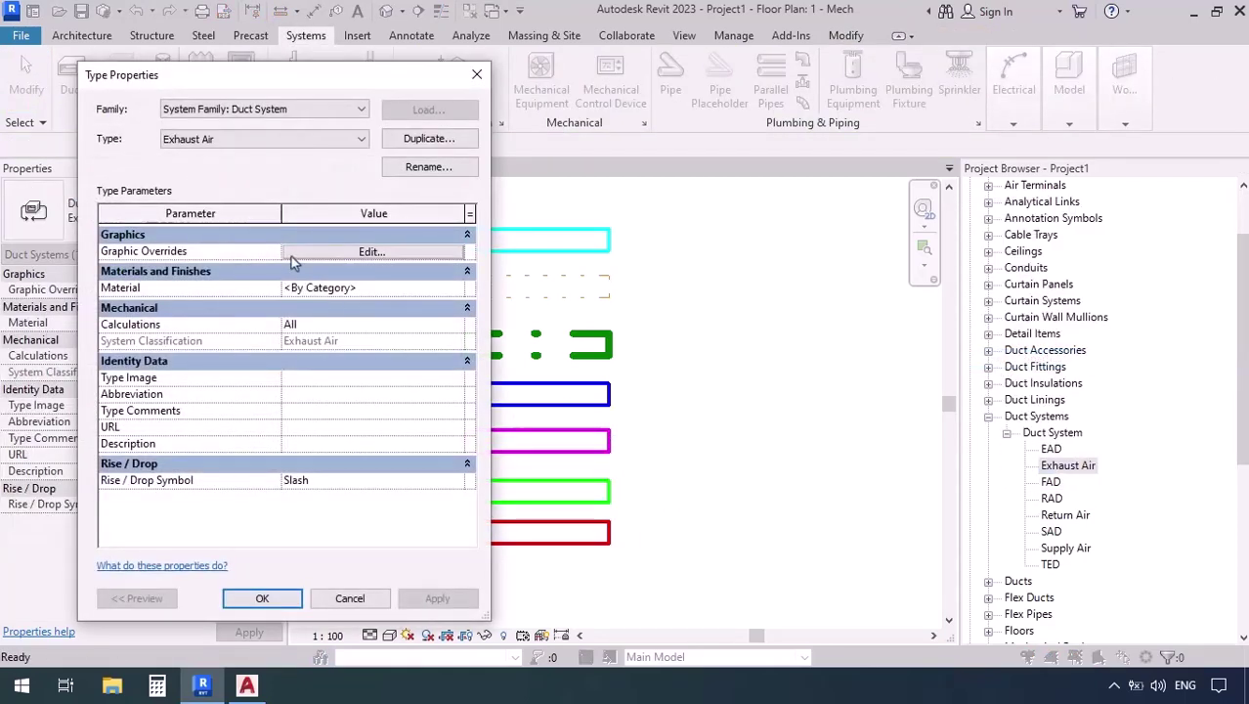
{"action": "left_click", "coordinate": [348, 256]}
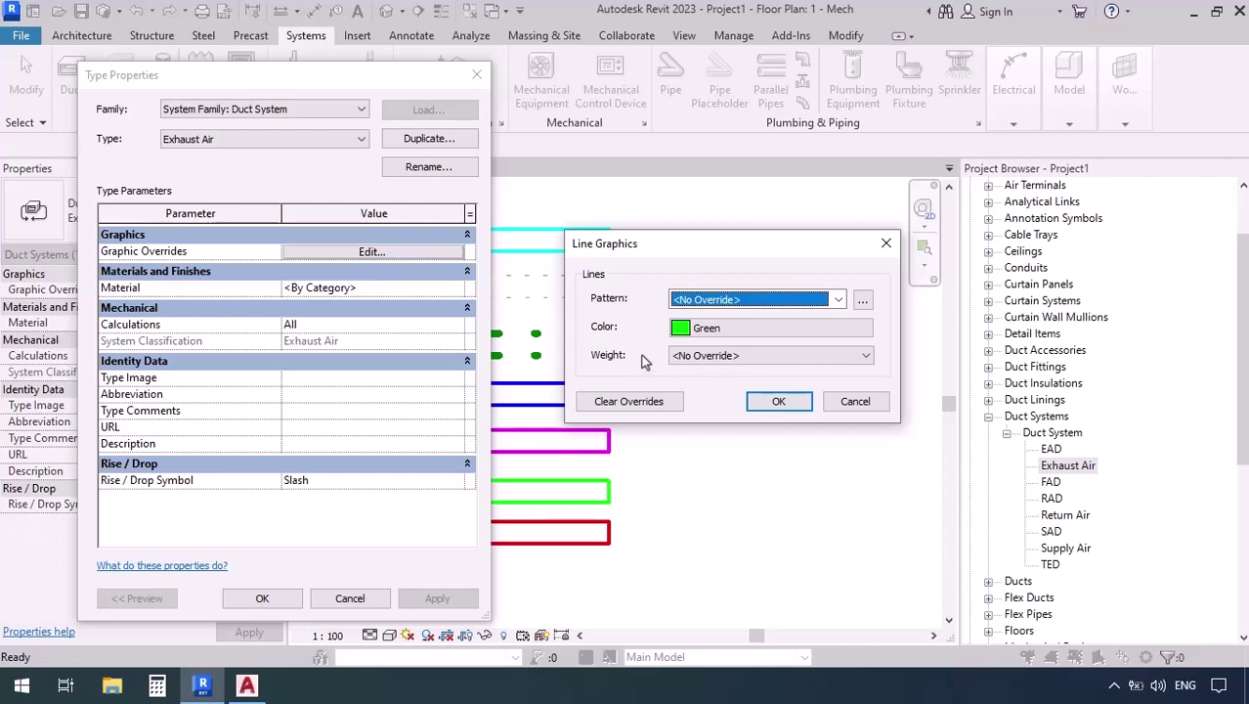
{"action": "left_click", "coordinate": [855, 402]}
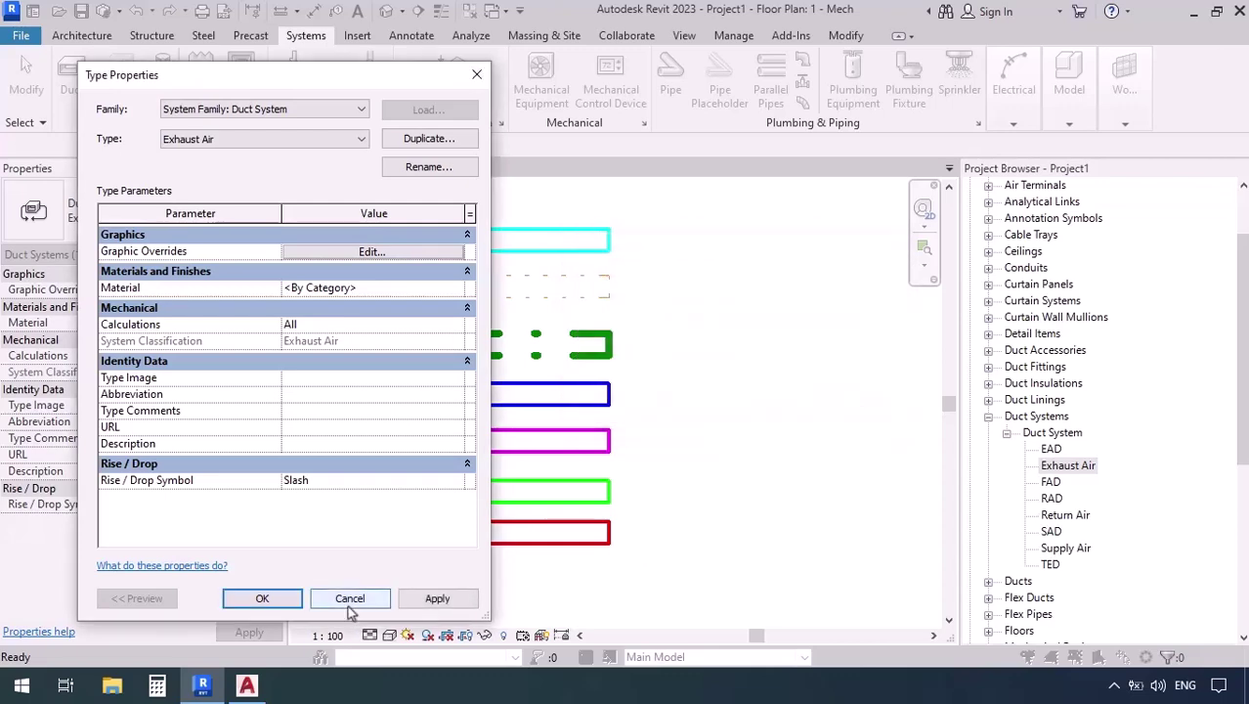
{"action": "left_click", "coordinate": [348, 601]}
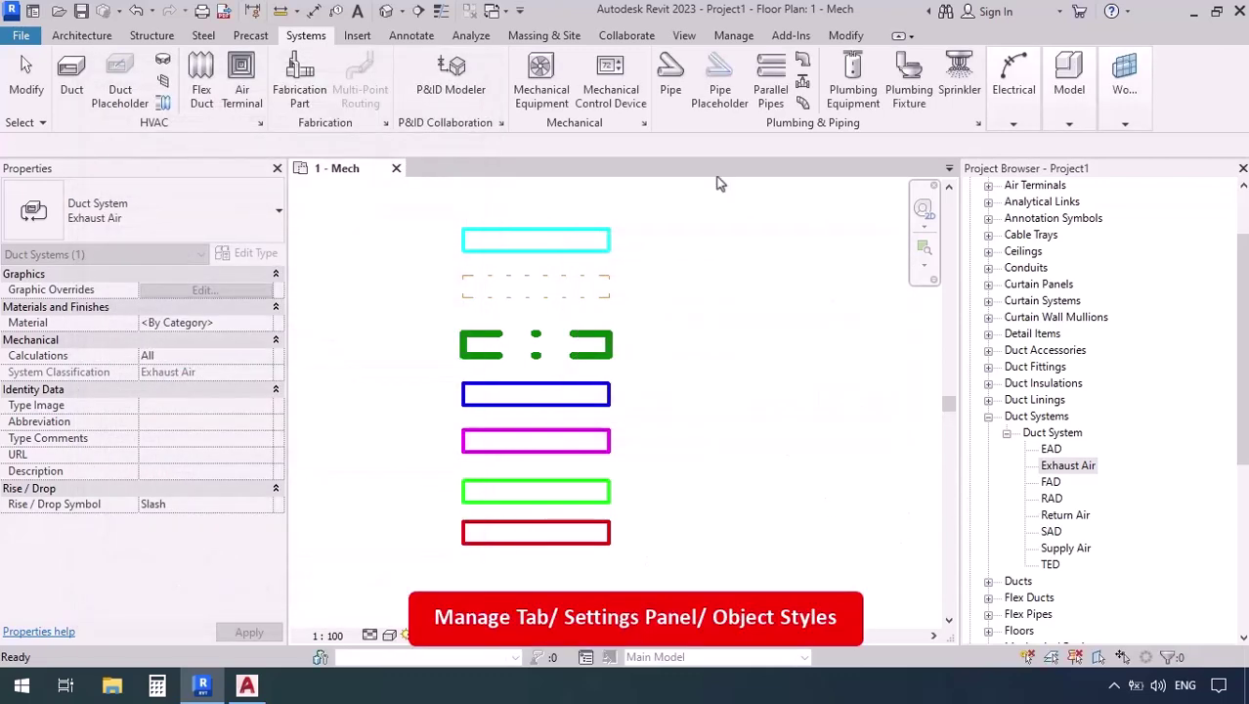
Examine the line weight, color and pattern of the Ducts category in the project's Object Styles
{"action": "left_click", "coordinate": [733, 35]}
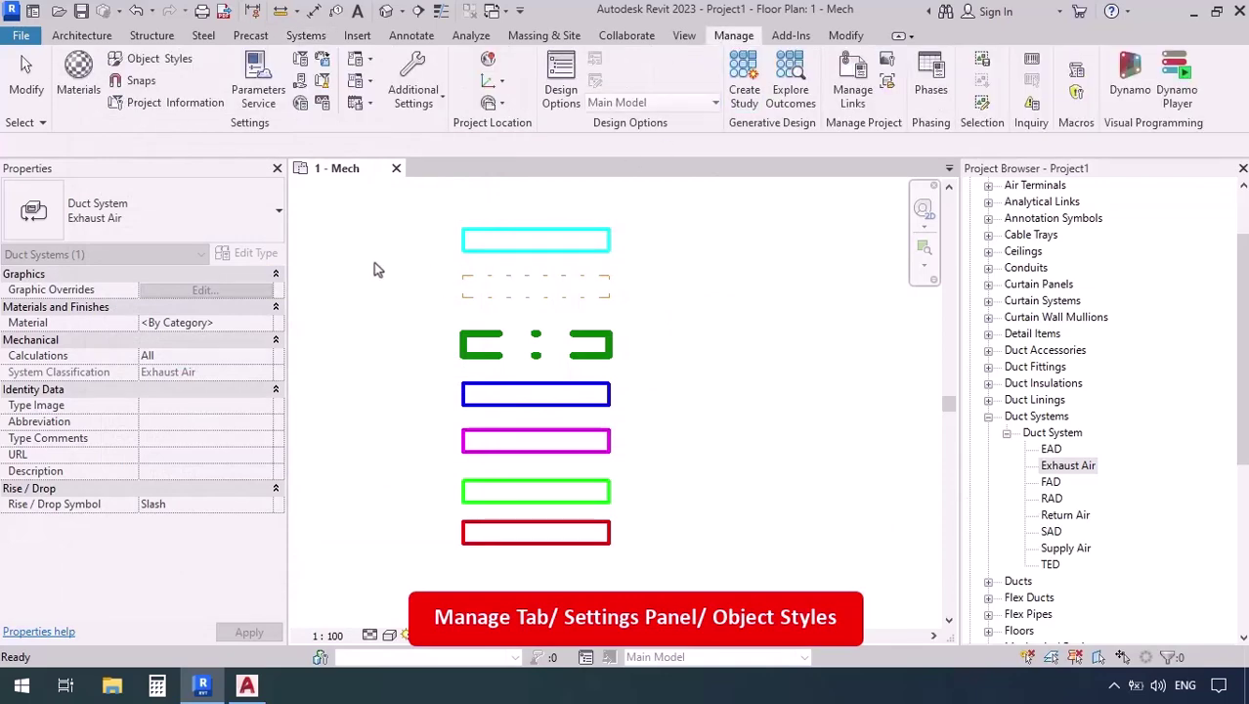
{"action": "left_click", "coordinate": [170, 60]}
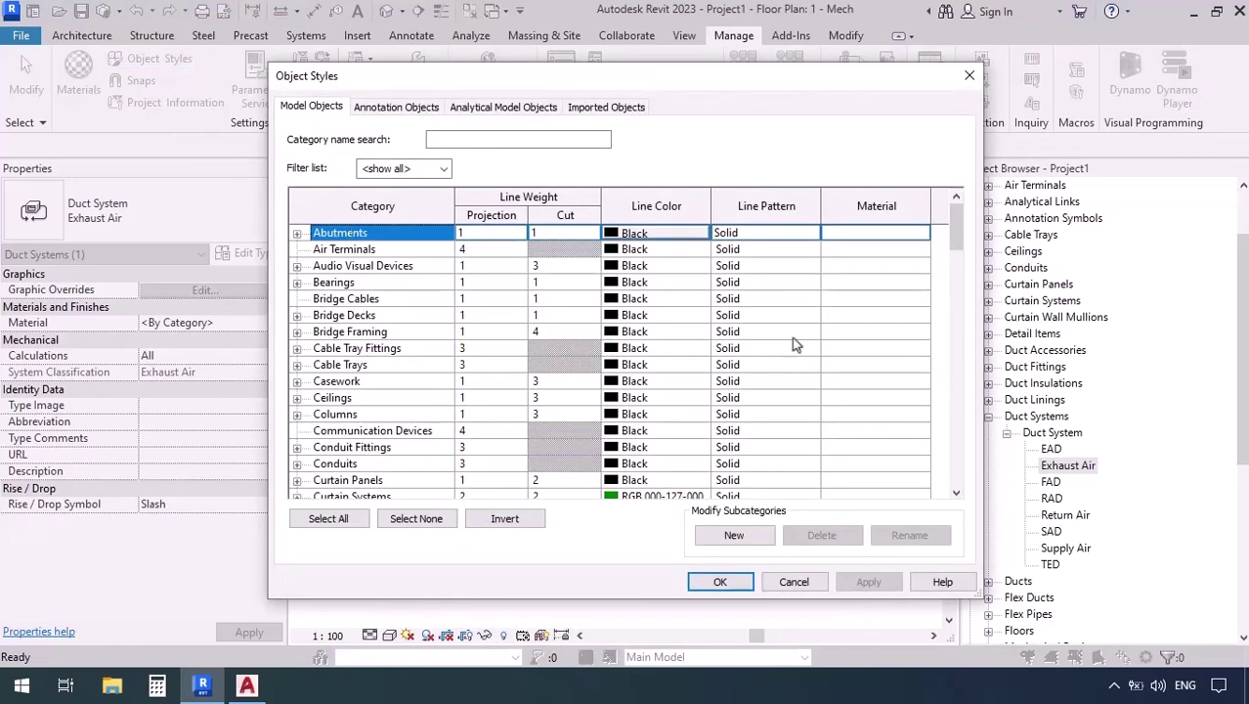
{"action": "left_click_drag", "start_coordinate": [953, 225], "coordinate": [959, 195]}
{"action": "scroll", "coordinate": [354, 447], "scroll_direction": "down", "scroll_amount": 1}
{"action": "scroll", "coordinate": [354, 446], "scroll_direction": "down", "scroll_amount": 5}
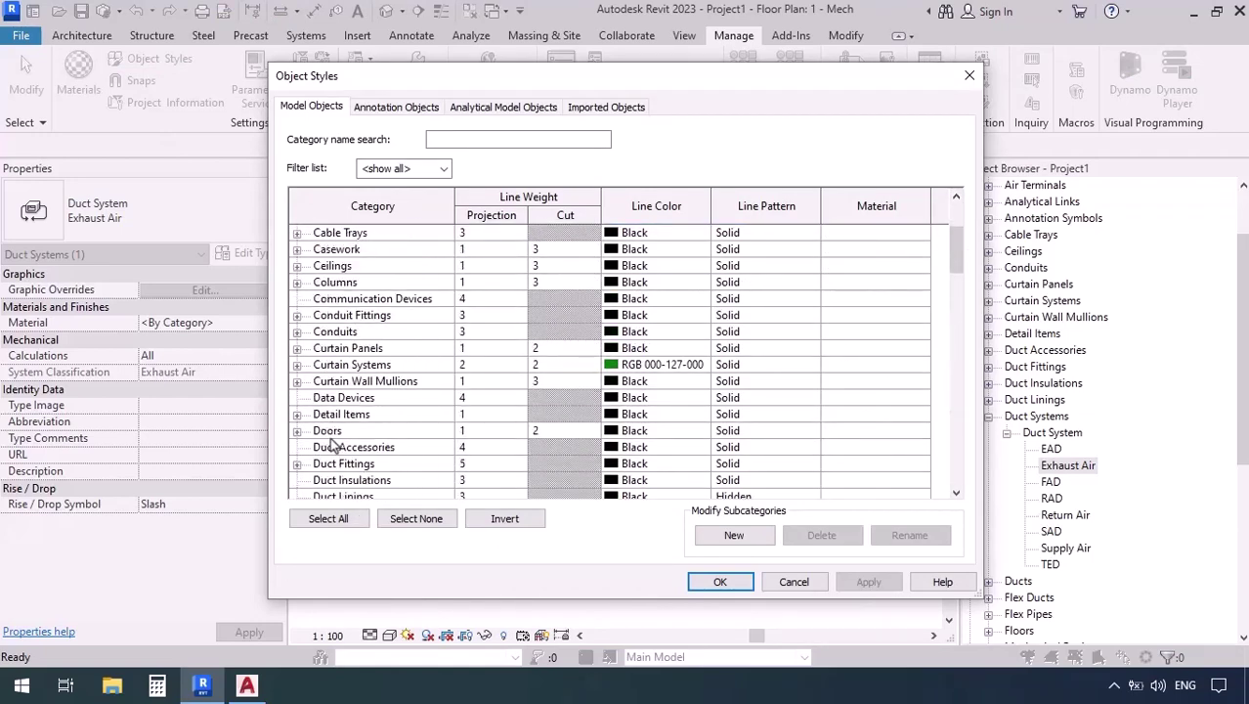
{"action": "scroll", "coordinate": [347, 465], "scroll_direction": "down", "scroll_amount": 1}
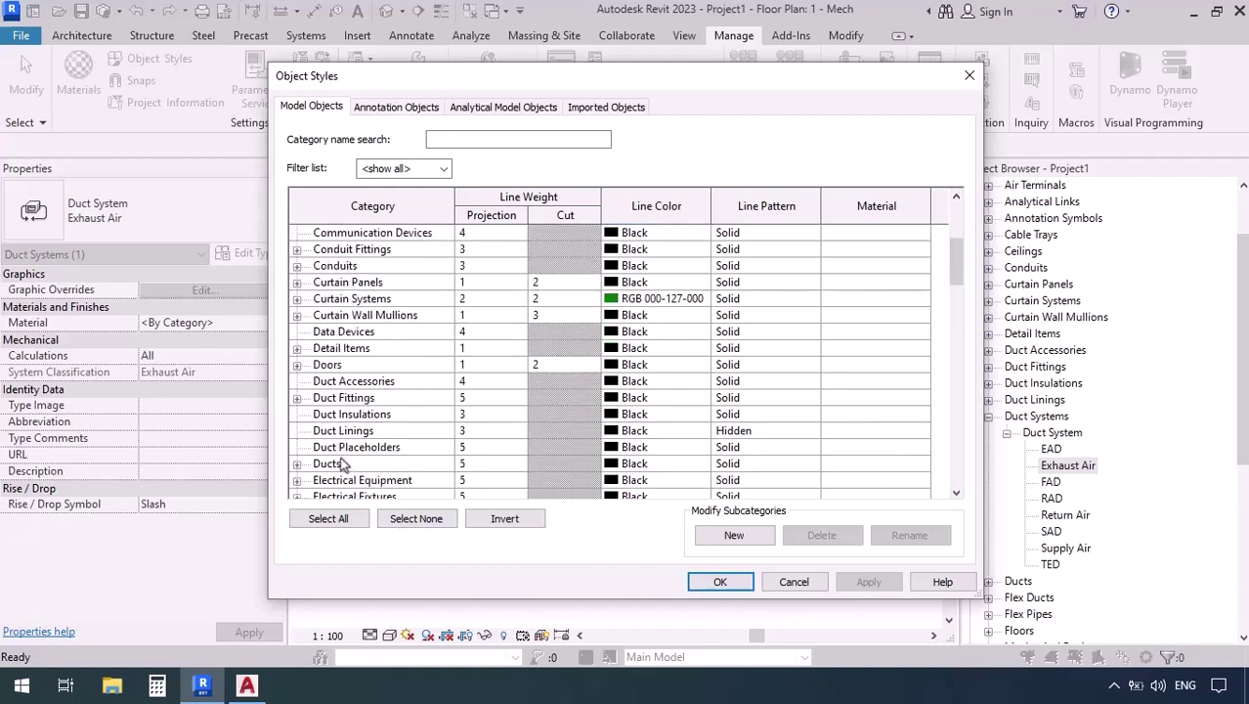
{"action": "left_click", "coordinate": [342, 464]}
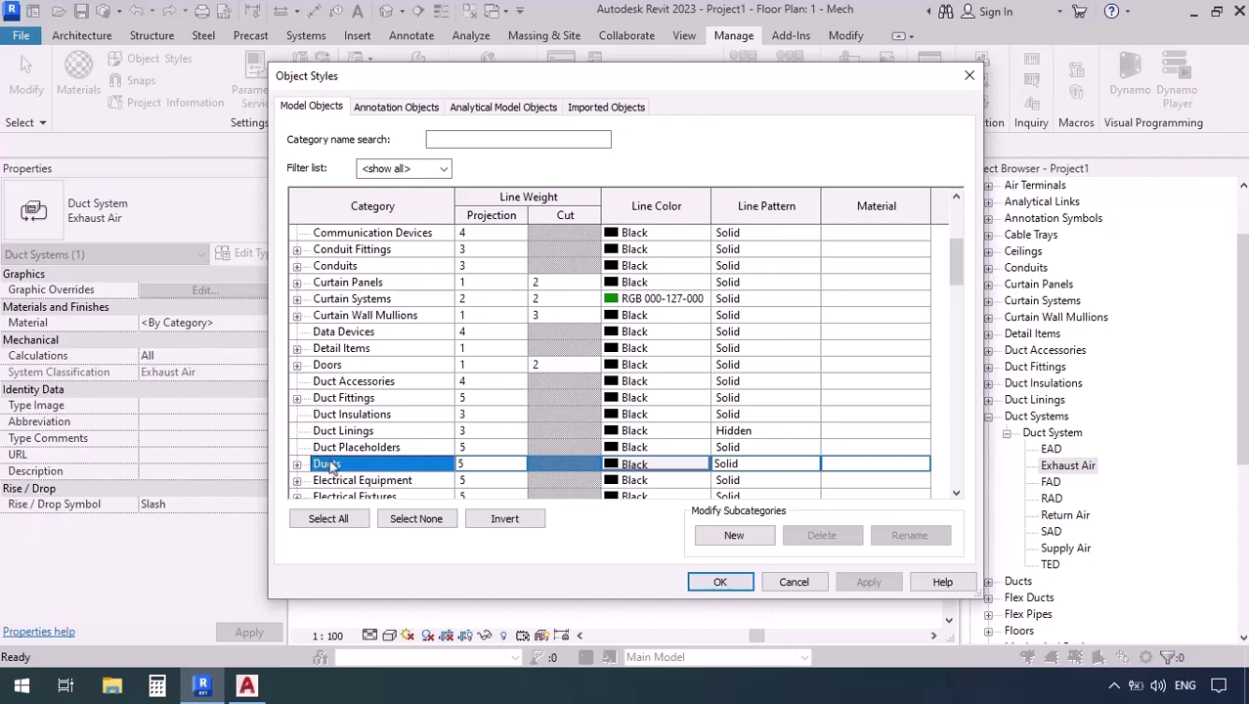
{"action": "left_click", "coordinate": [710, 585]}
Clear all line graphic overrides of the Exhaust Air duct system type and apply the type properties
{"action": "left_click", "coordinate": [1069, 466]}
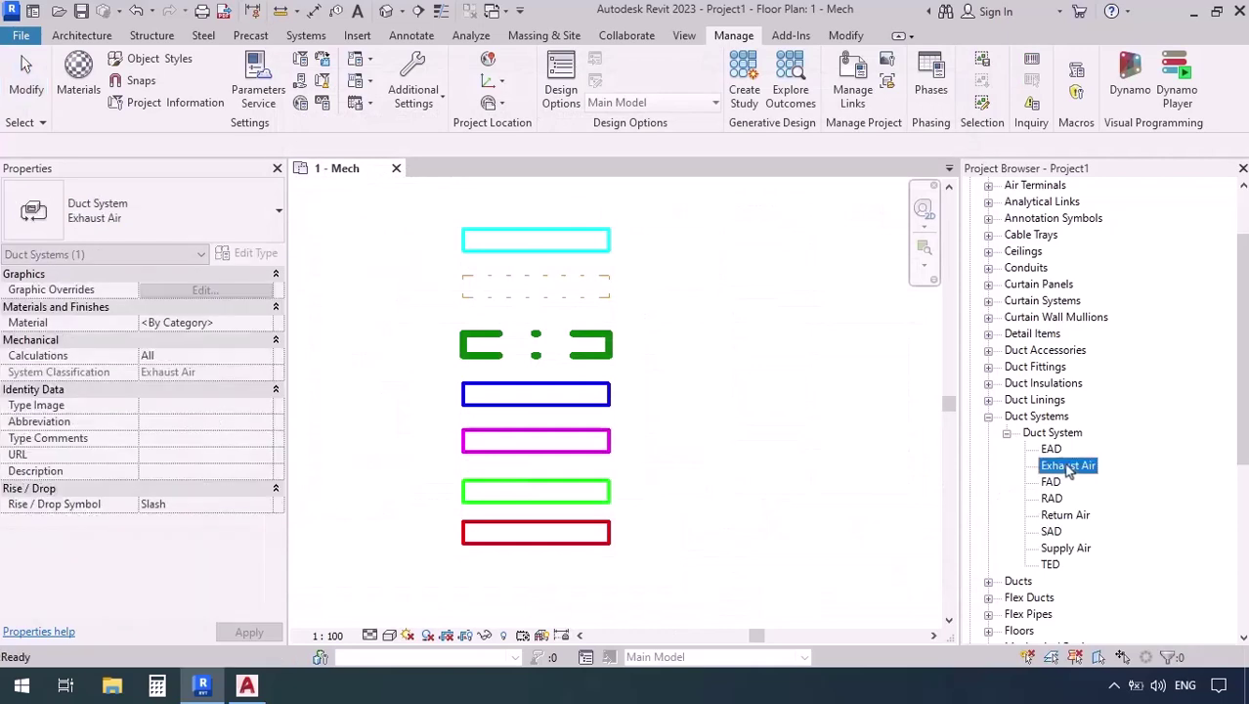
{"action": "right_click", "coordinate": [1068, 469]}
{"action": "left_click", "coordinate": [1000, 358]}
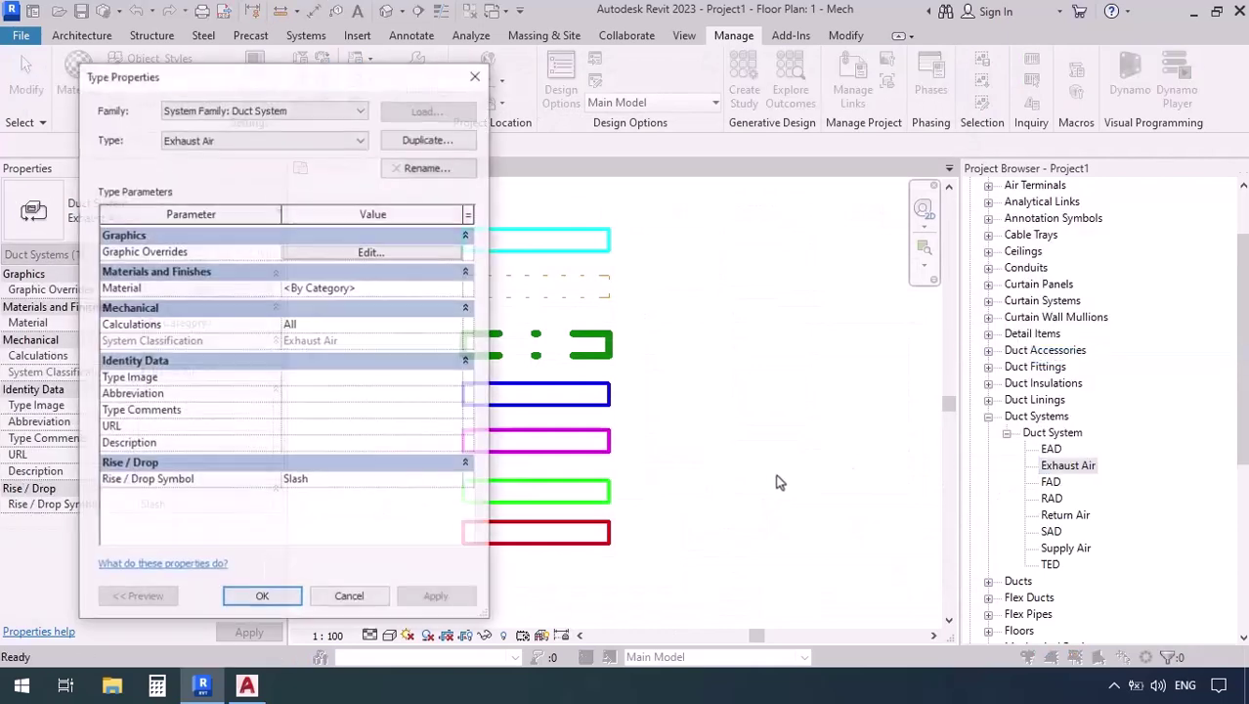
{"action": "left_click", "coordinate": [367, 251]}
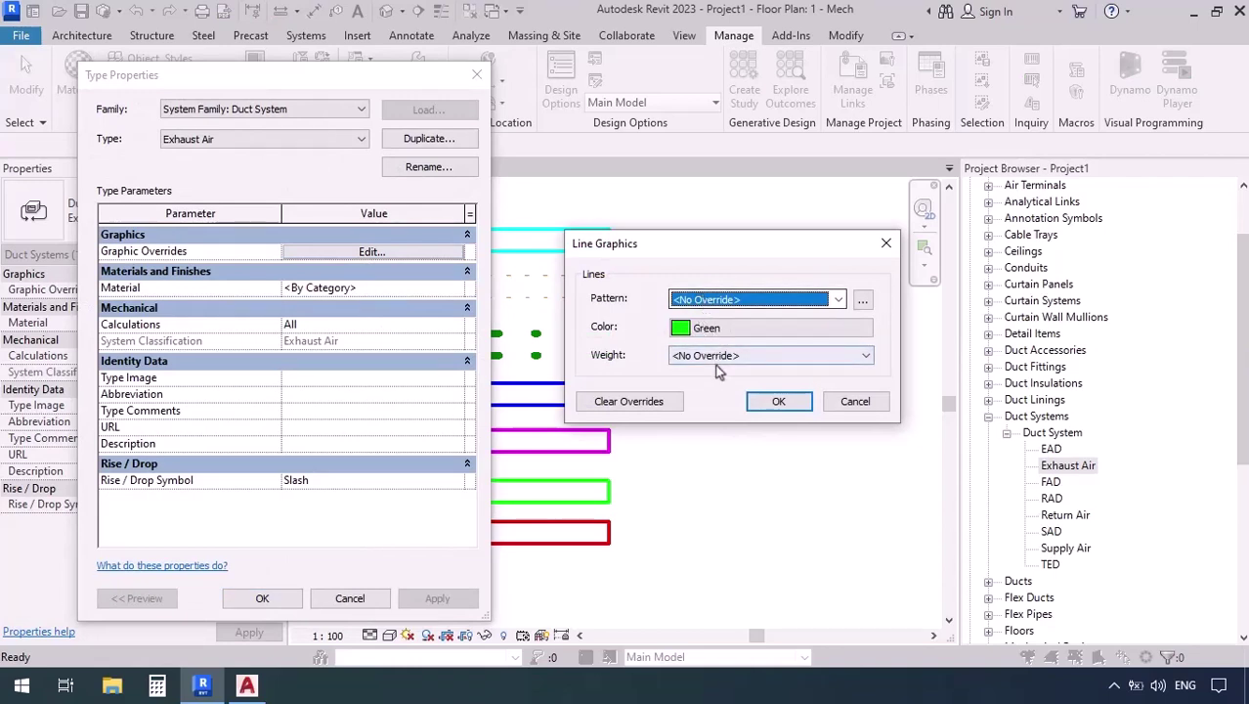
{"action": "left_click", "coordinate": [628, 402]}
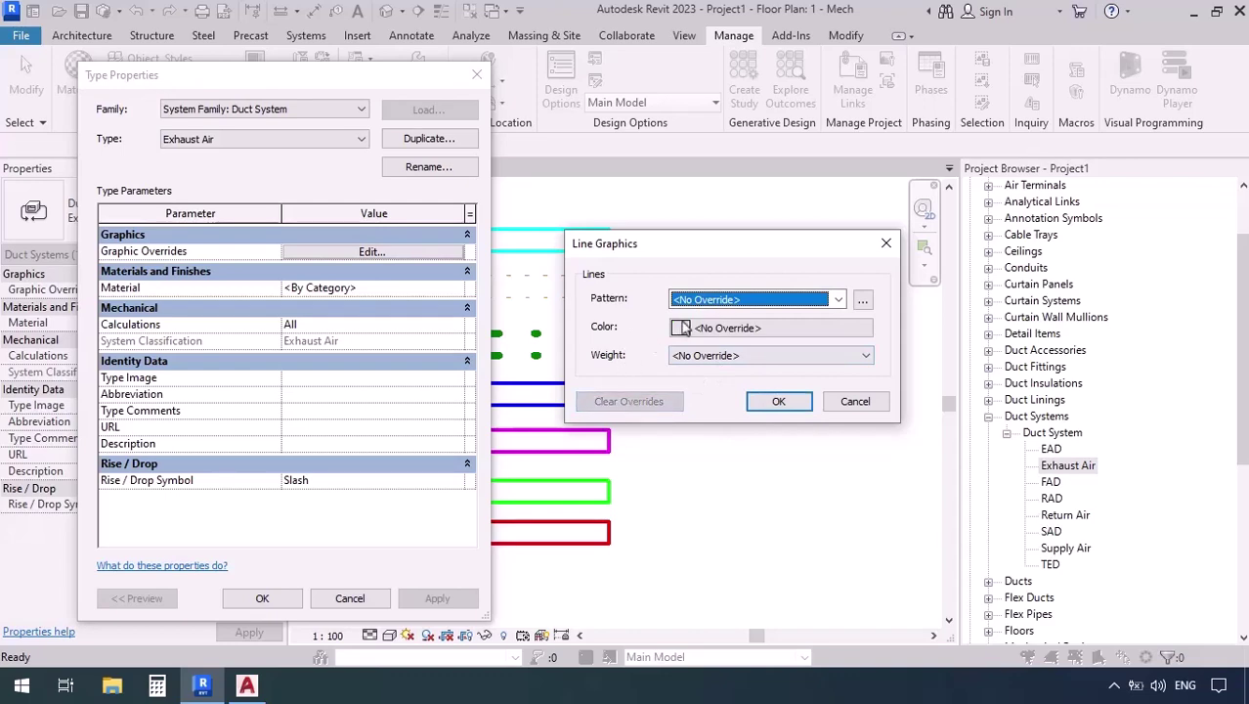
{"action": "left_click", "coordinate": [777, 401]}
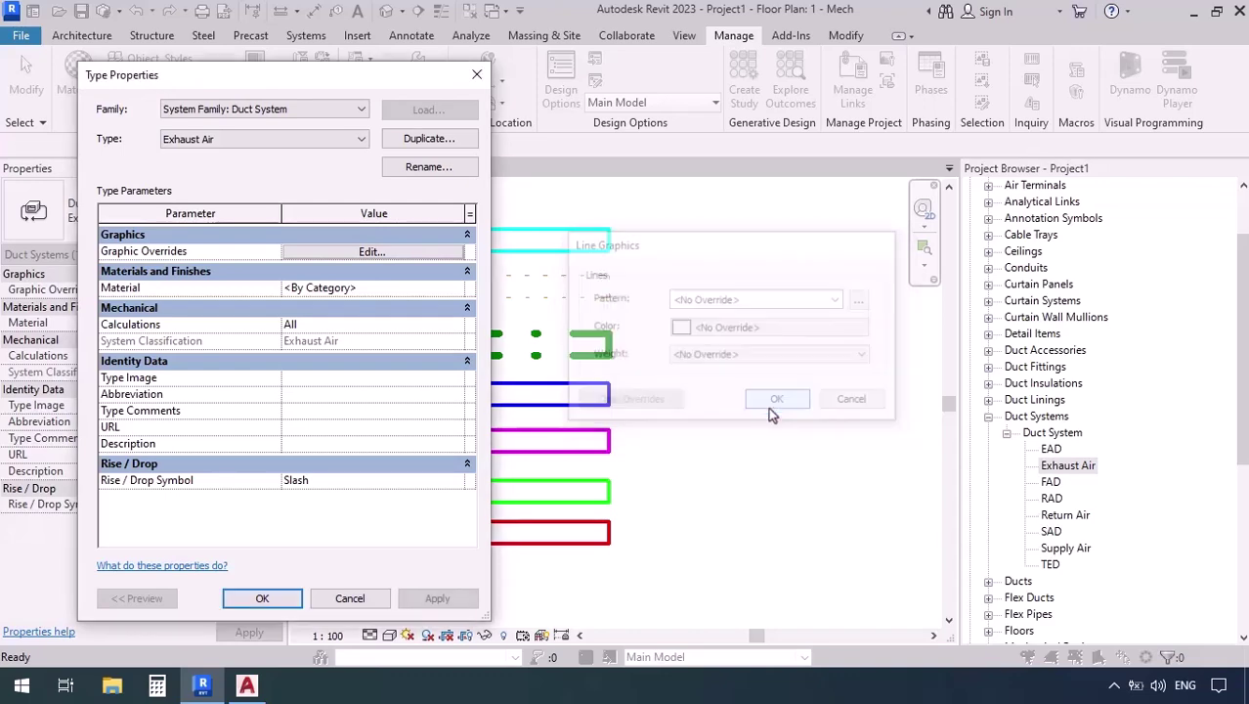
{"action": "left_click", "coordinate": [264, 598]}
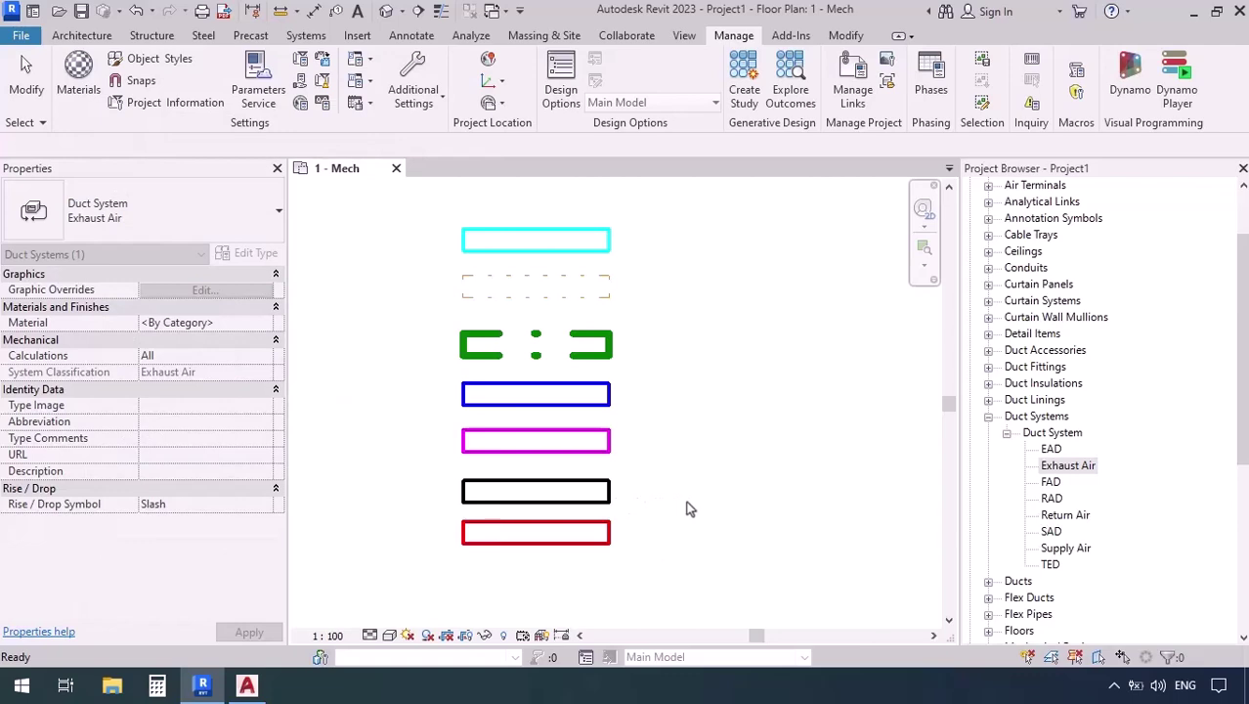
Set the projection line weight of the Ducts category to 3 in Object Styles and apply it to the project
{"action": "left_click", "coordinate": [151, 59]}
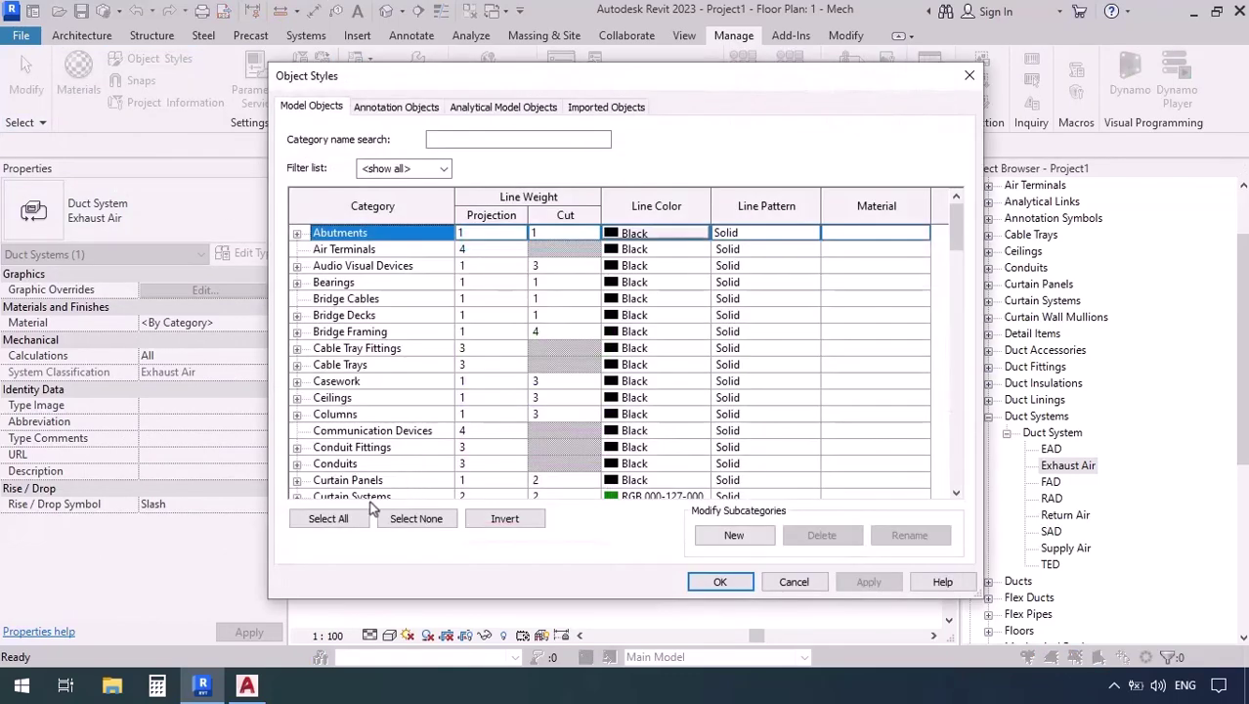
{"action": "scroll", "coordinate": [349, 471], "scroll_direction": "down", "scroll_amount": 1}
{"action": "scroll", "coordinate": [349, 470], "scroll_direction": "down", "scroll_amount": 7}
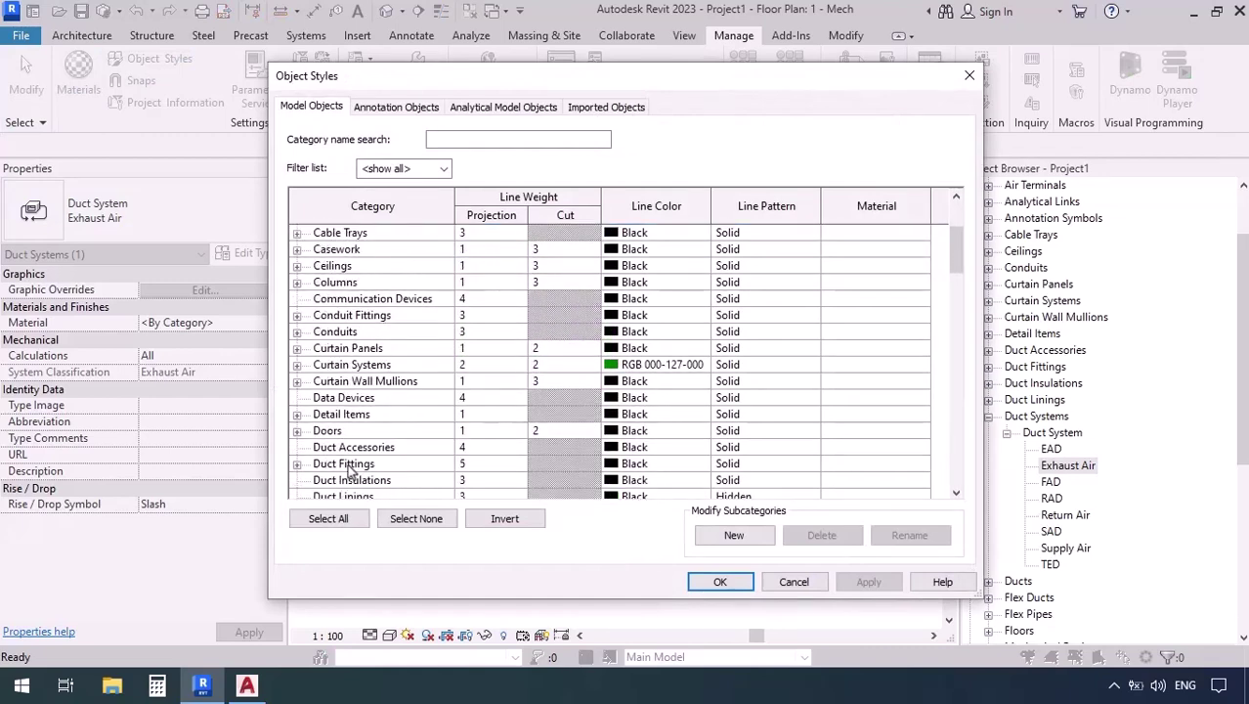
{"action": "scroll", "coordinate": [349, 470], "scroll_direction": "down", "scroll_amount": 4}
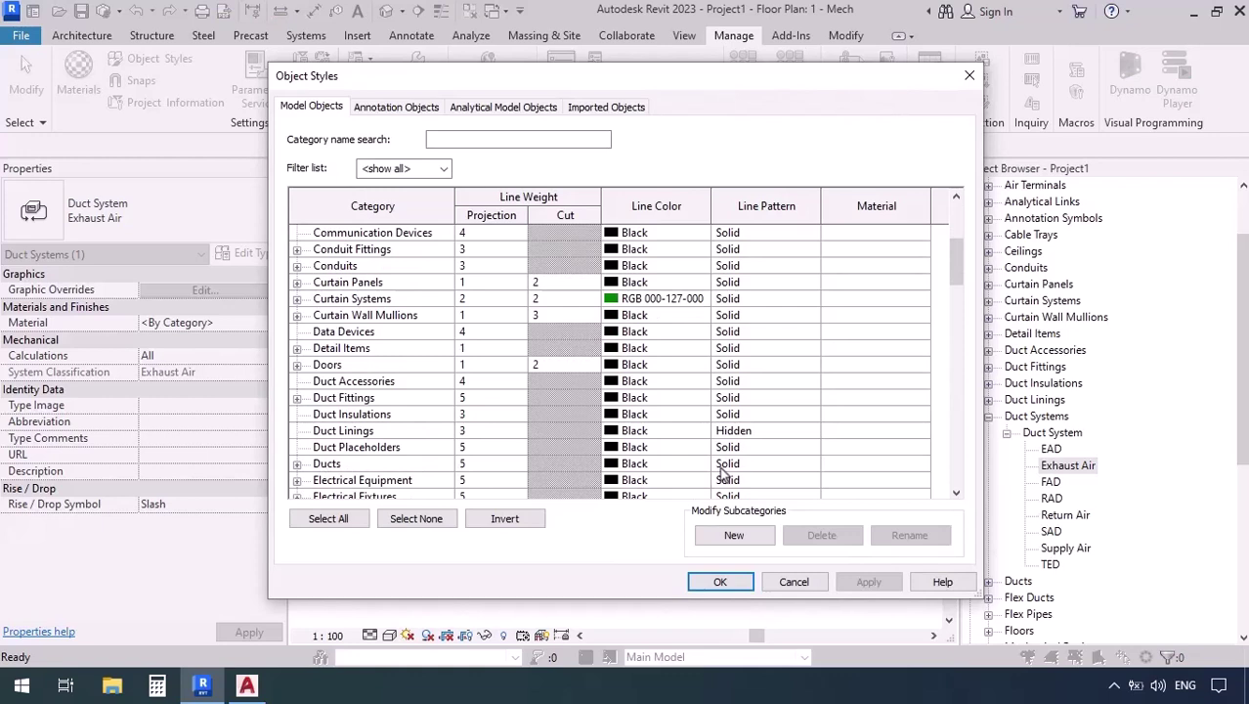
{"action": "left_click", "coordinate": [477, 467]}
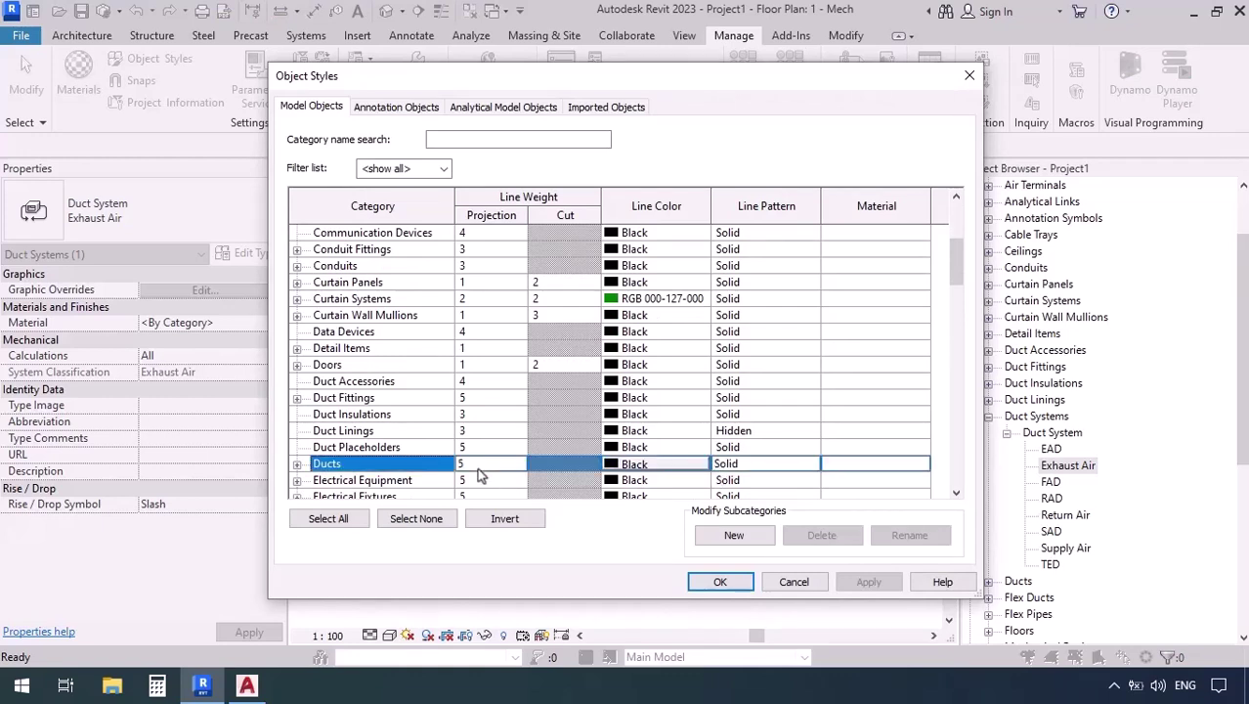
{"action": "left_click", "coordinate": [475, 468]}
{"action": "left_click", "coordinate": [518, 465]}
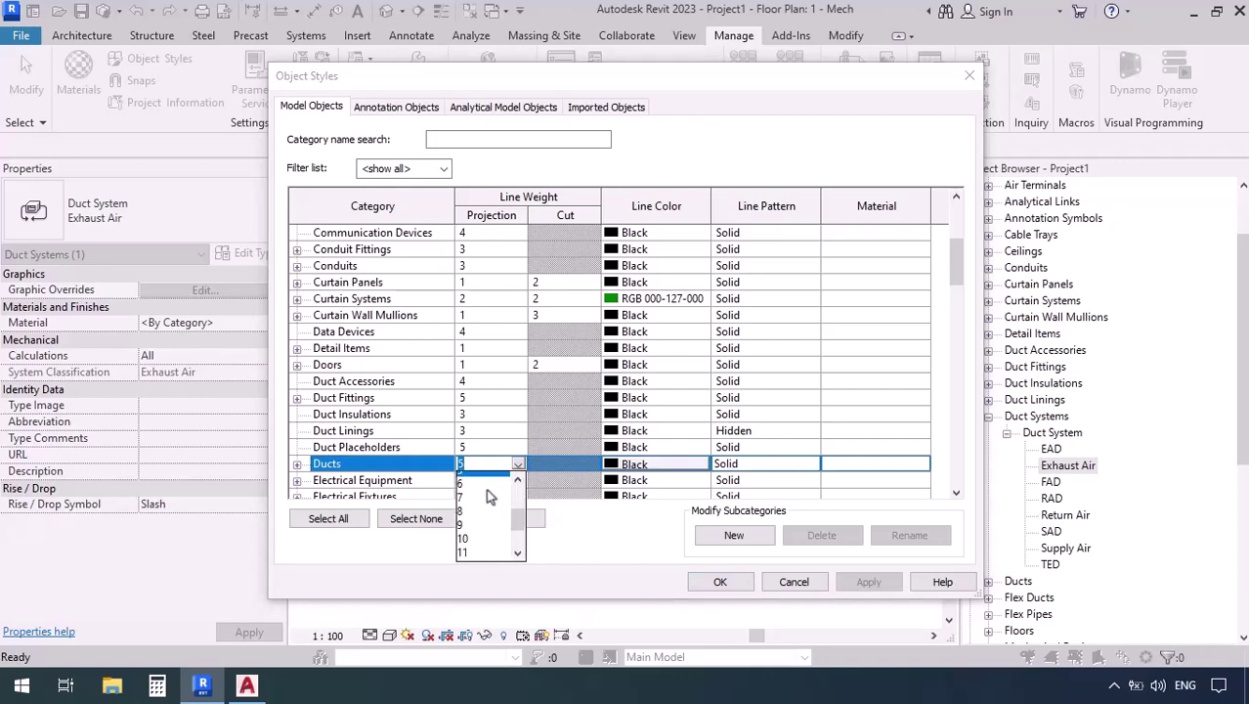
{"action": "left_click", "coordinate": [461, 495]}
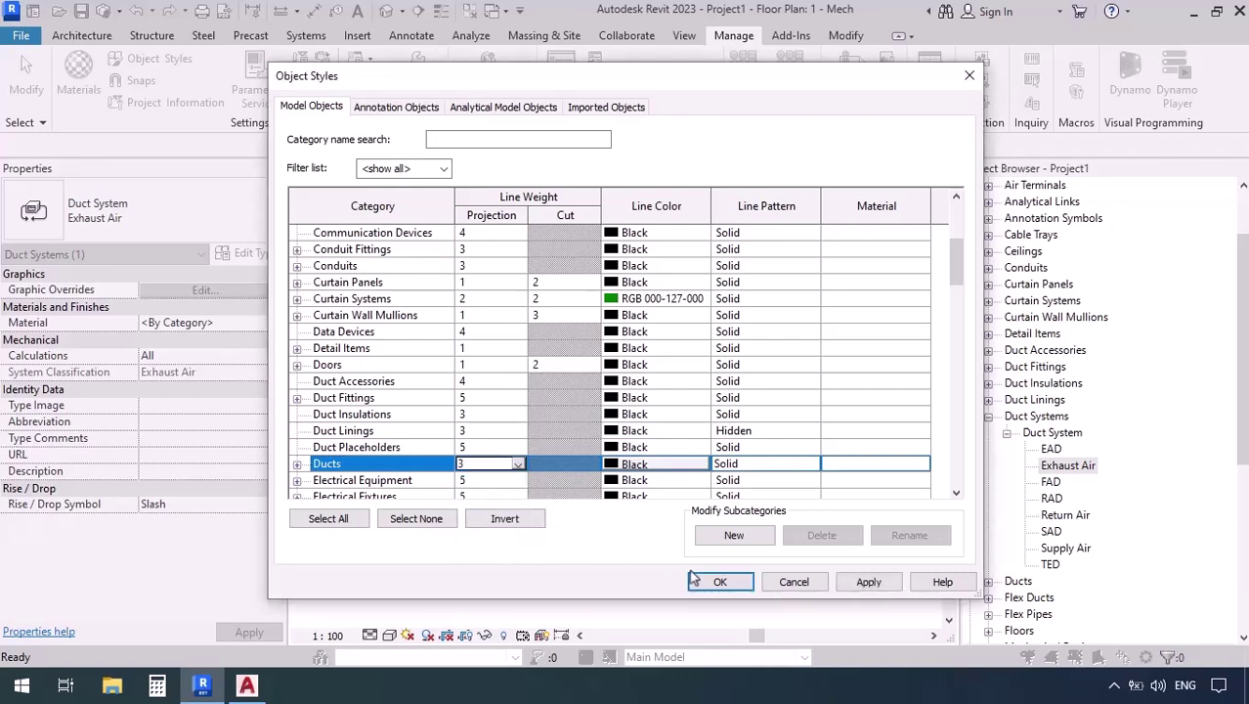
{"action": "left_click", "coordinate": [717, 582]}
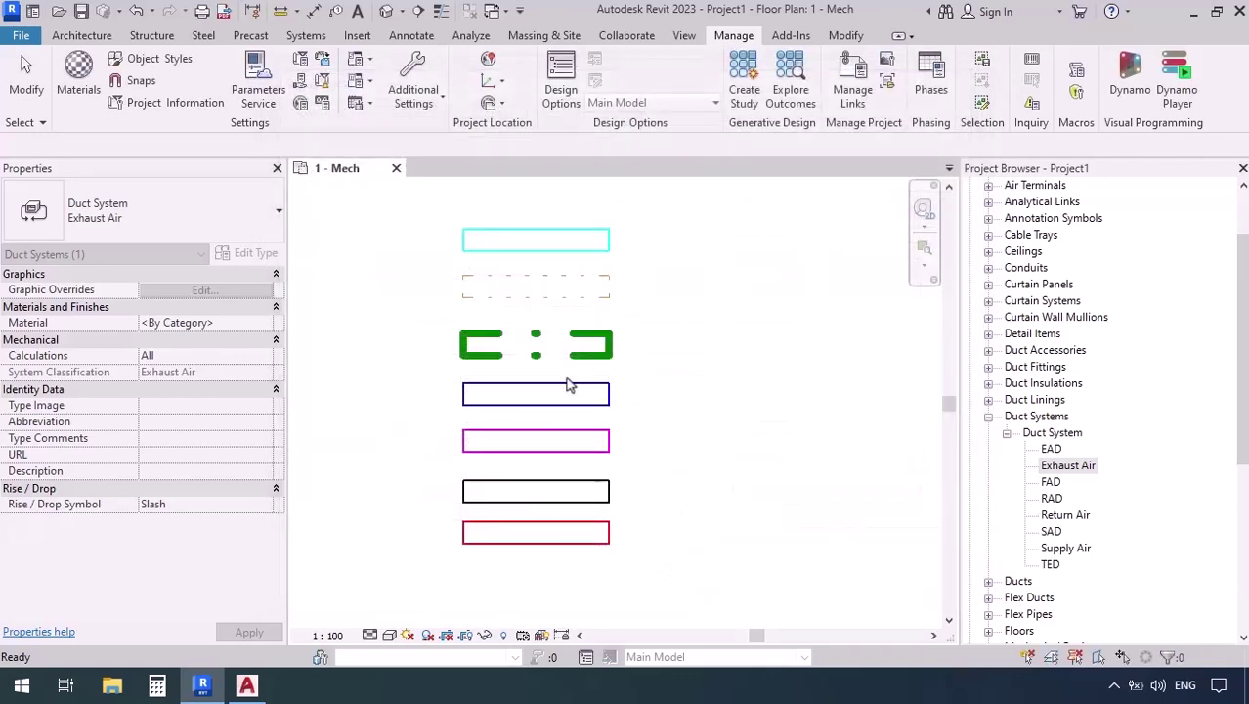
{"action": "scroll", "coordinate": [618, 412], "scroll_direction": "up", "scroll_amount": 2}
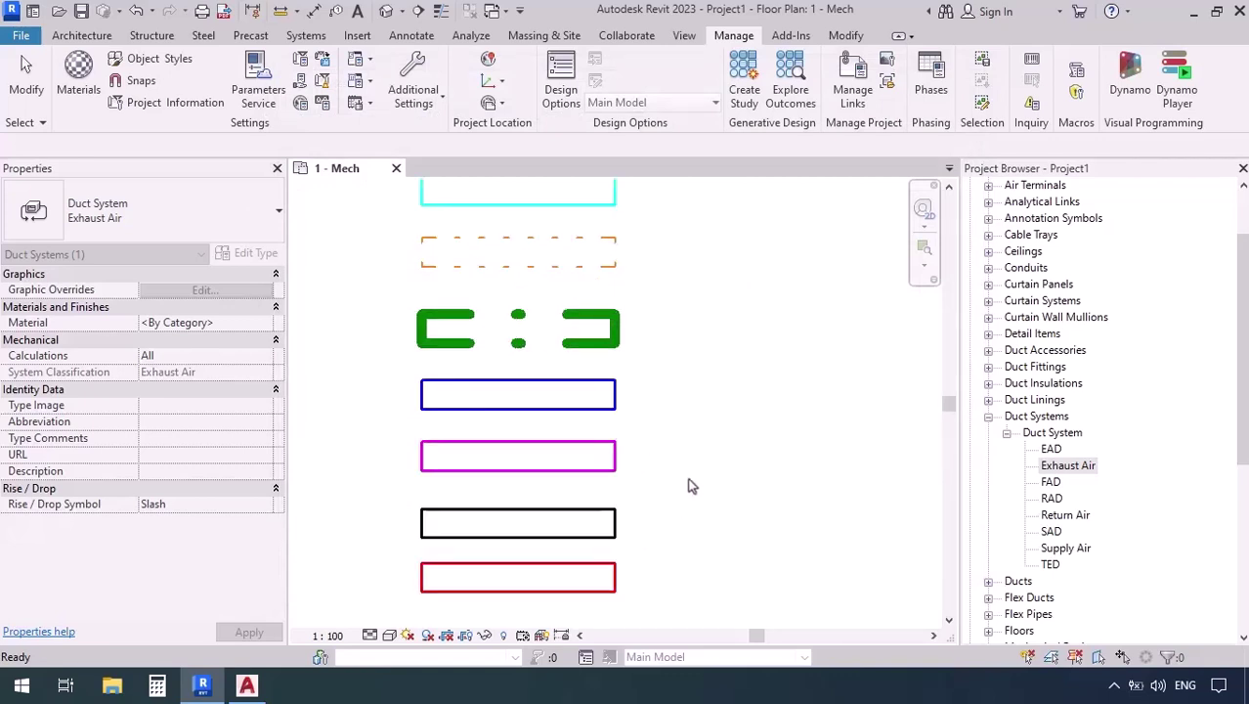
{"action": "scroll", "coordinate": [689, 485], "scroll_direction": "down", "scroll_amount": 1}
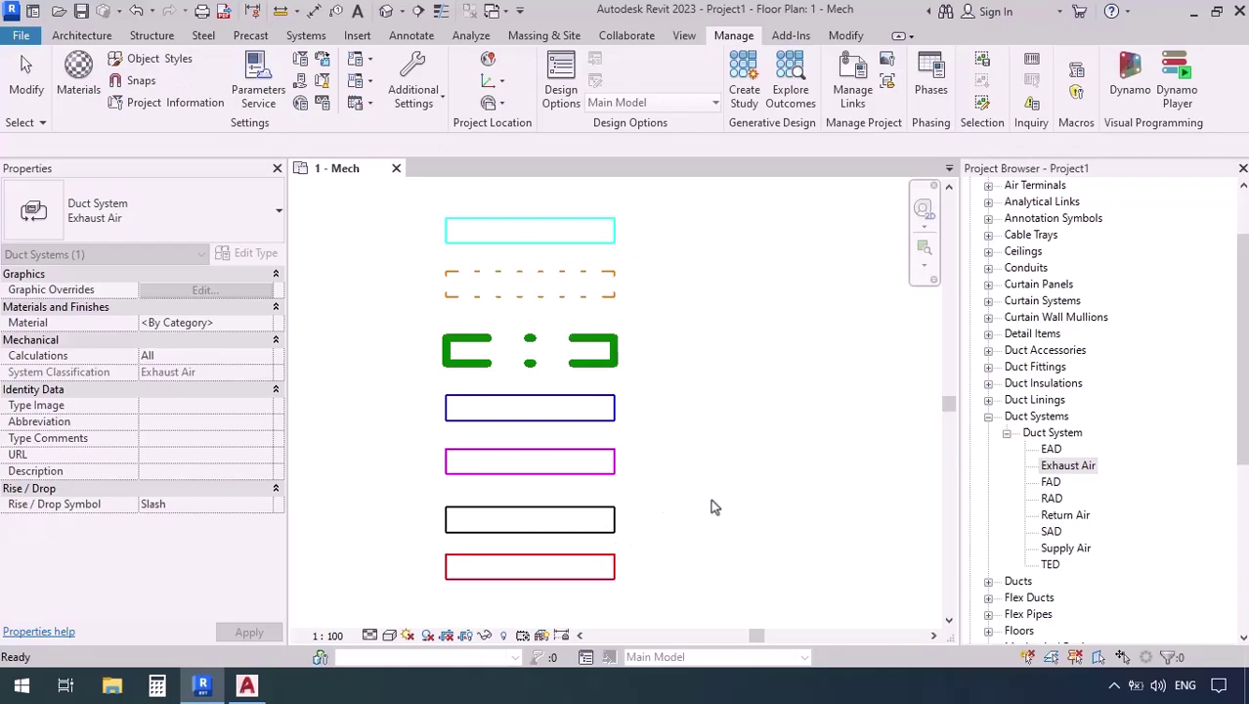
Switch to AutoCAD and examine the line colors of the SAD, RAD and FAD ducts in Duct-Example-04.dwg
{"action": "left_click", "coordinate": [247, 685]}
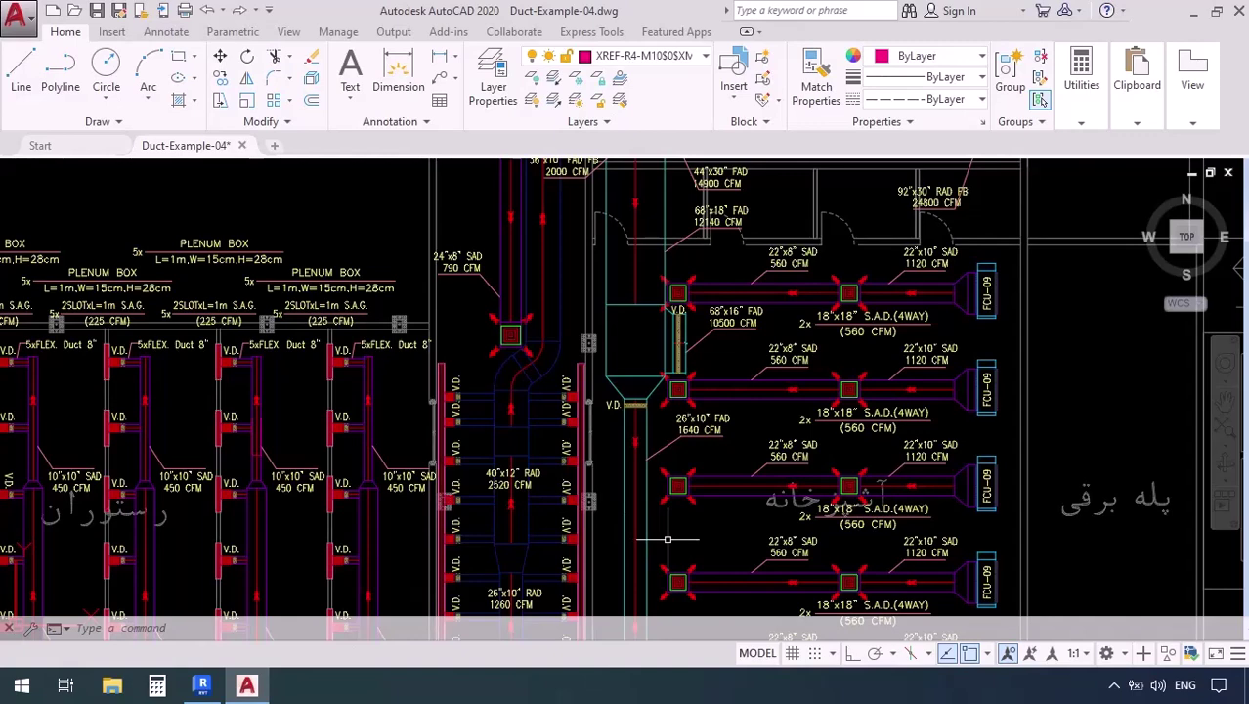
{"action": "scroll", "coordinate": [418, 483], "scroll_direction": "up", "scroll_amount": 5}
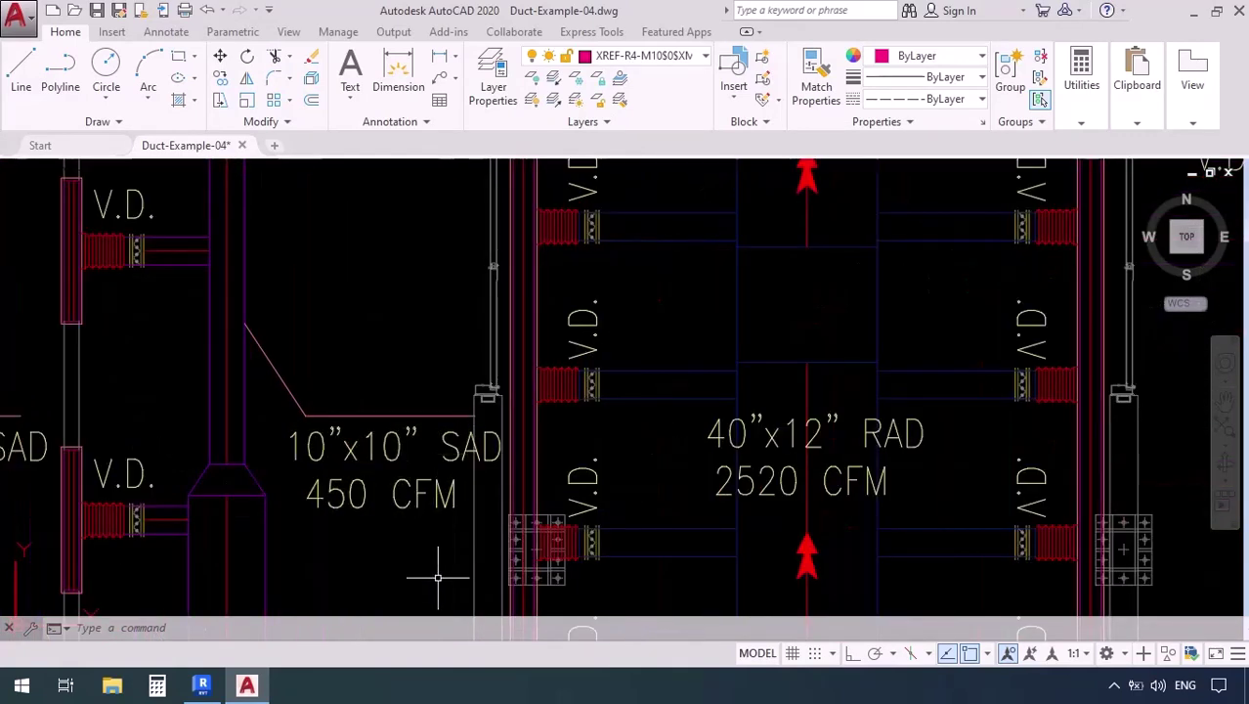
{"action": "scroll", "coordinate": [437, 576], "scroll_direction": "down", "scroll_amount": 2}
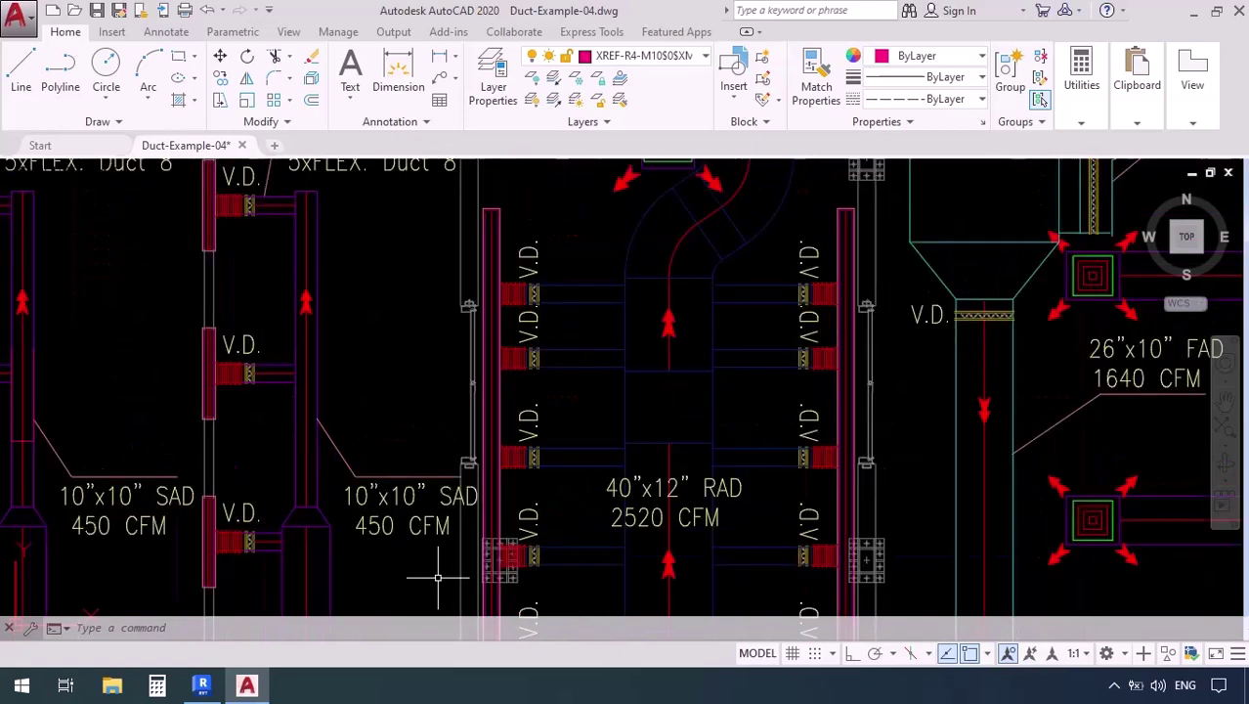
{"action": "scroll", "coordinate": [437, 576], "scroll_direction": "down", "scroll_amount": 2}
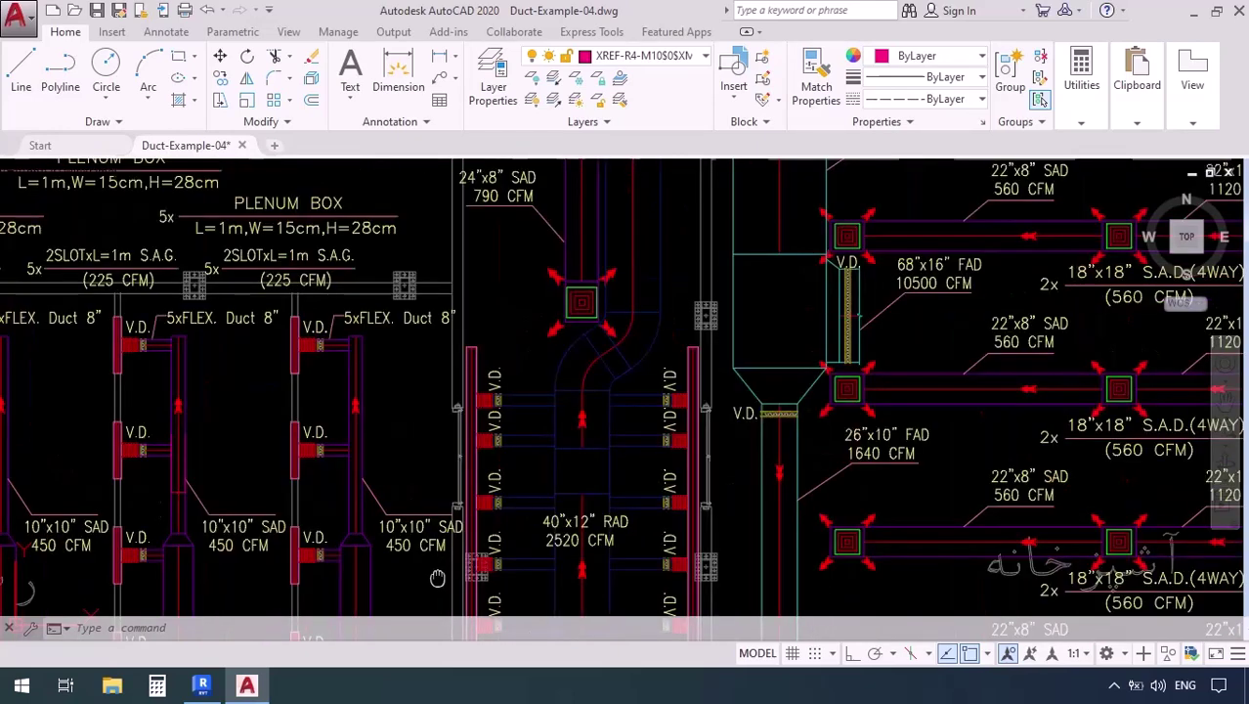
{"action": "middle_click_drag", "start_coordinate": [432, 572], "coordinate": [405, 534]}
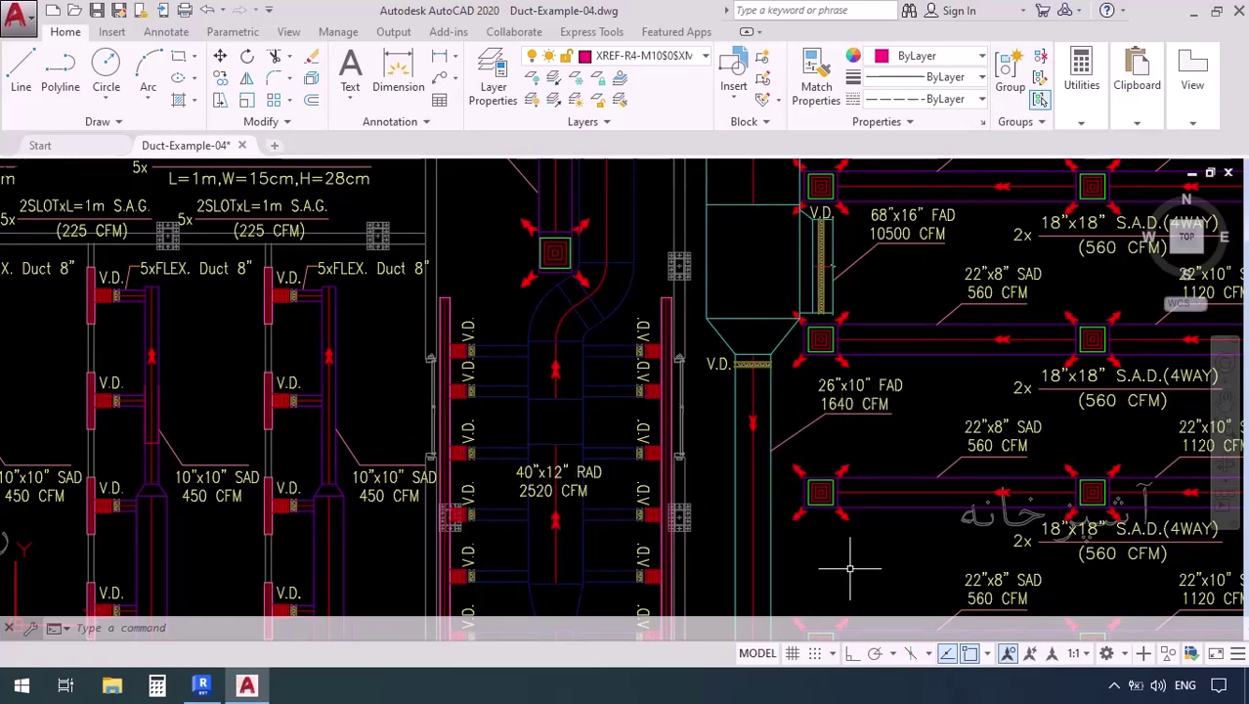
{"action": "scroll", "coordinate": [849, 567], "scroll_direction": "down", "scroll_amount": 2}
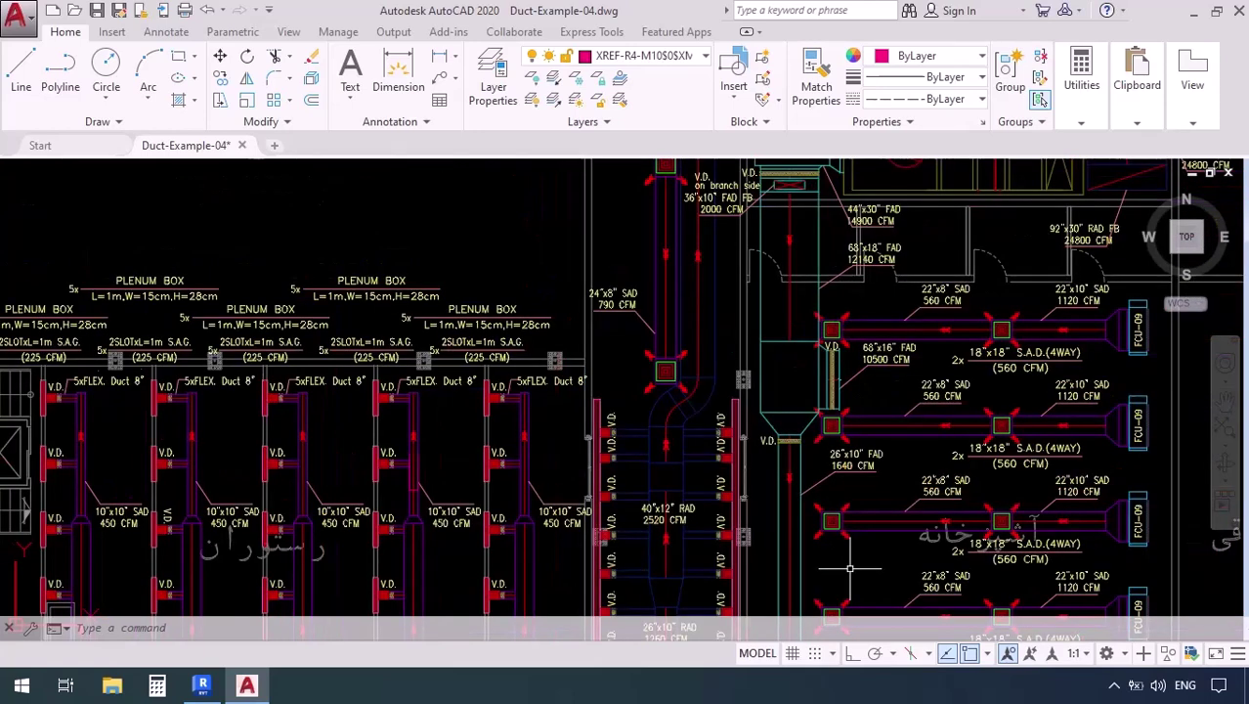